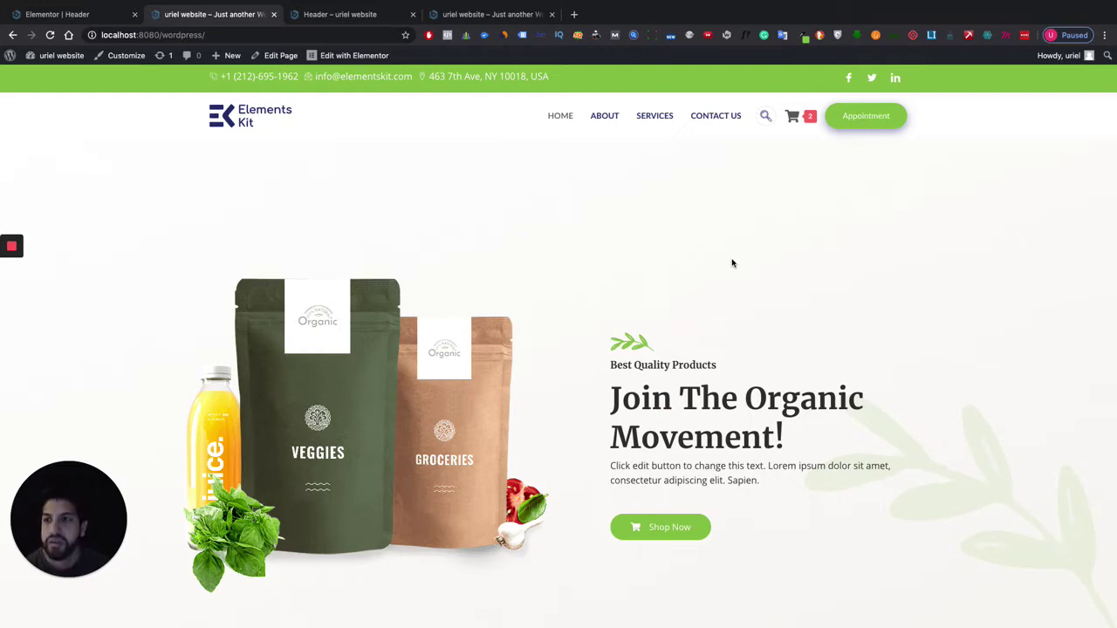
Go from the site front end through the Dashboard and Plugins list to the Add Plugins page.
{"action": "mouse_move", "coordinate": [53, 55]}
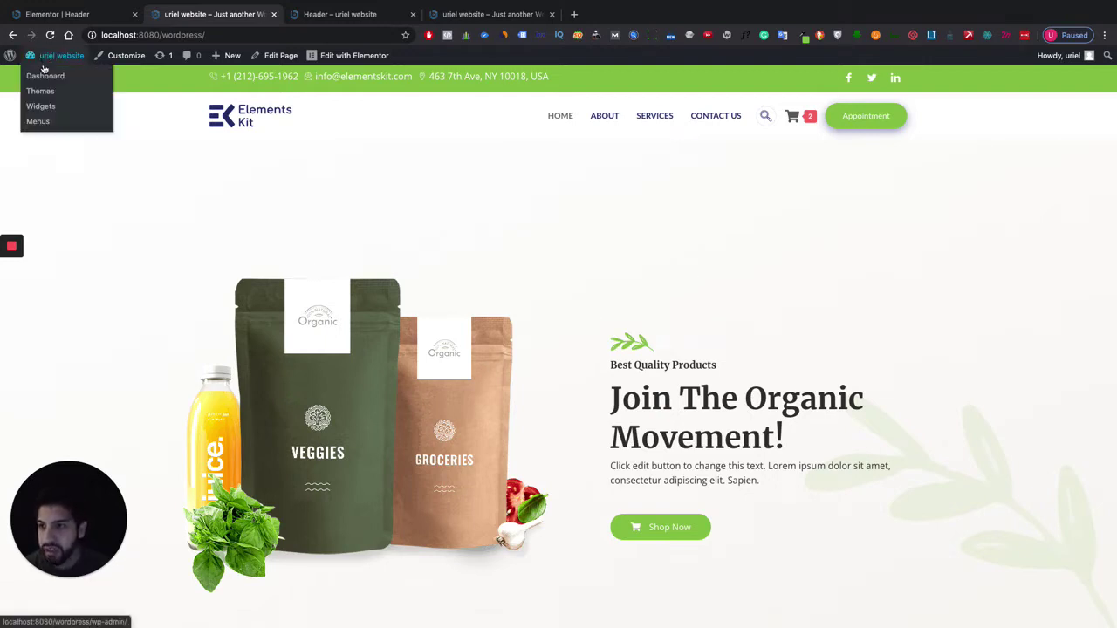
{"action": "left_click", "coordinate": [45, 75]}
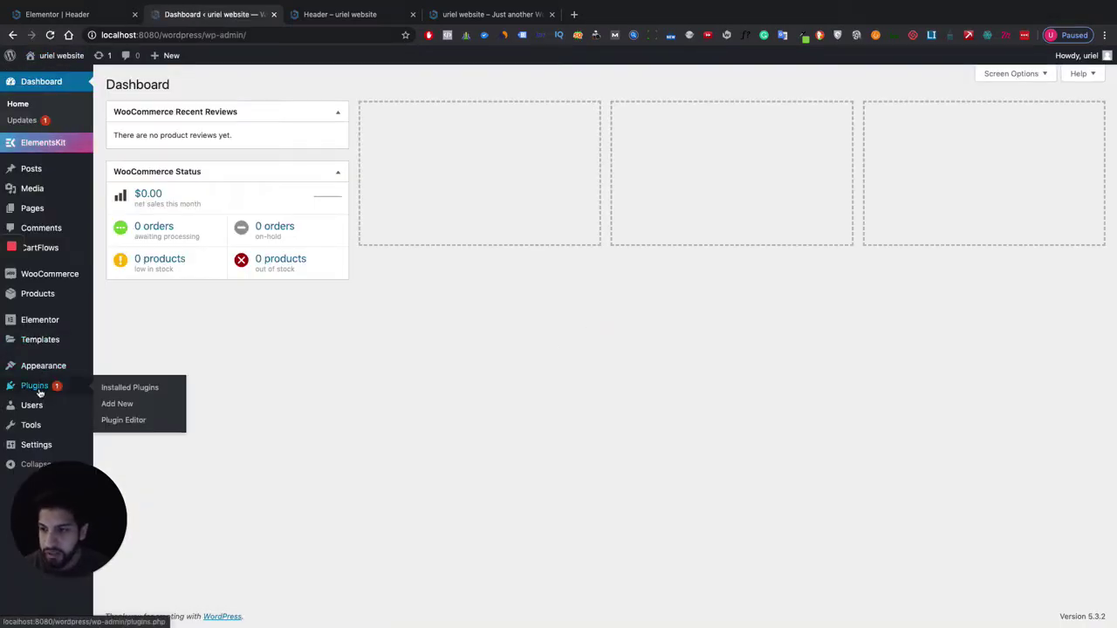
{"action": "left_click", "coordinate": [35, 386]}
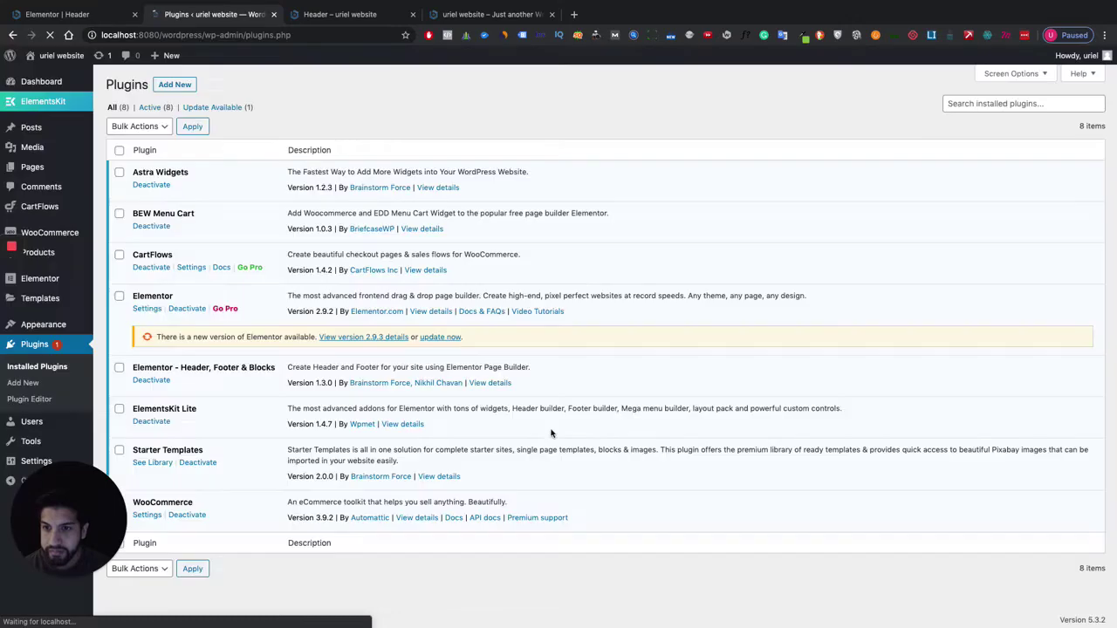
{"action": "left_click", "coordinate": [175, 84]}
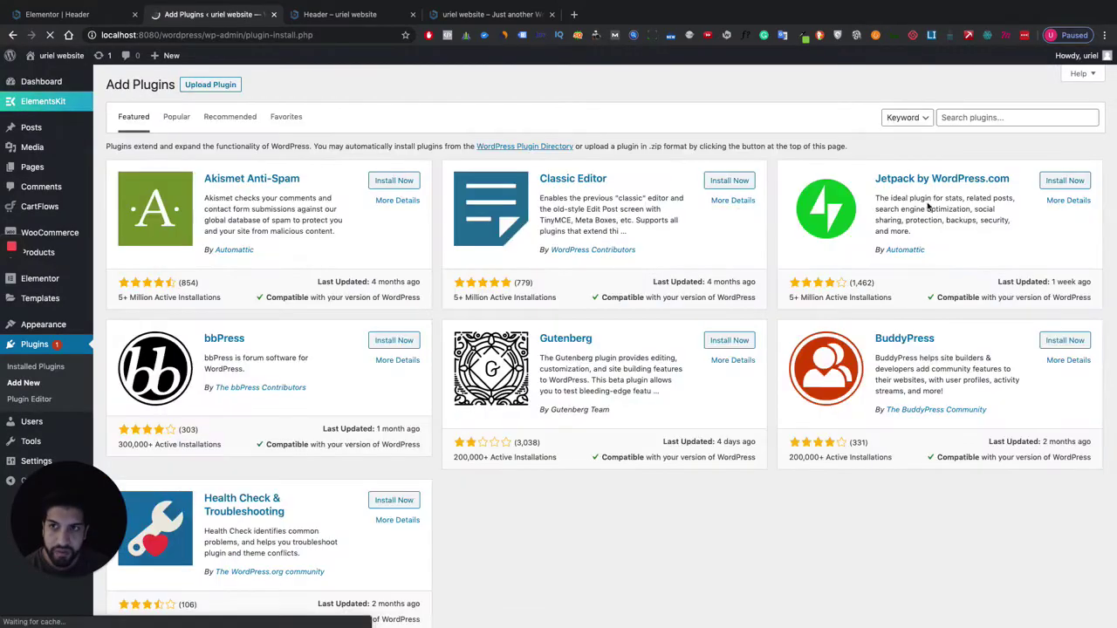
Search for 'multi step form', then install and activate the Multi Step Form plugin.
{"action": "left_click", "coordinate": [1002, 117]}
{"action": "type", "text": "mu"}
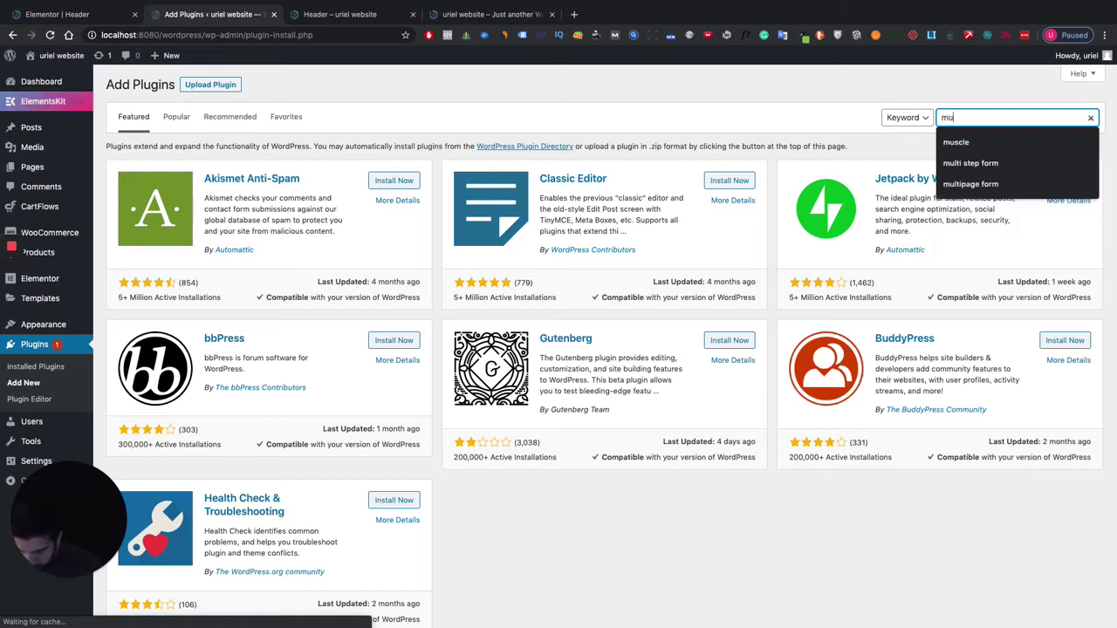
{"action": "type", "text": "lt"}
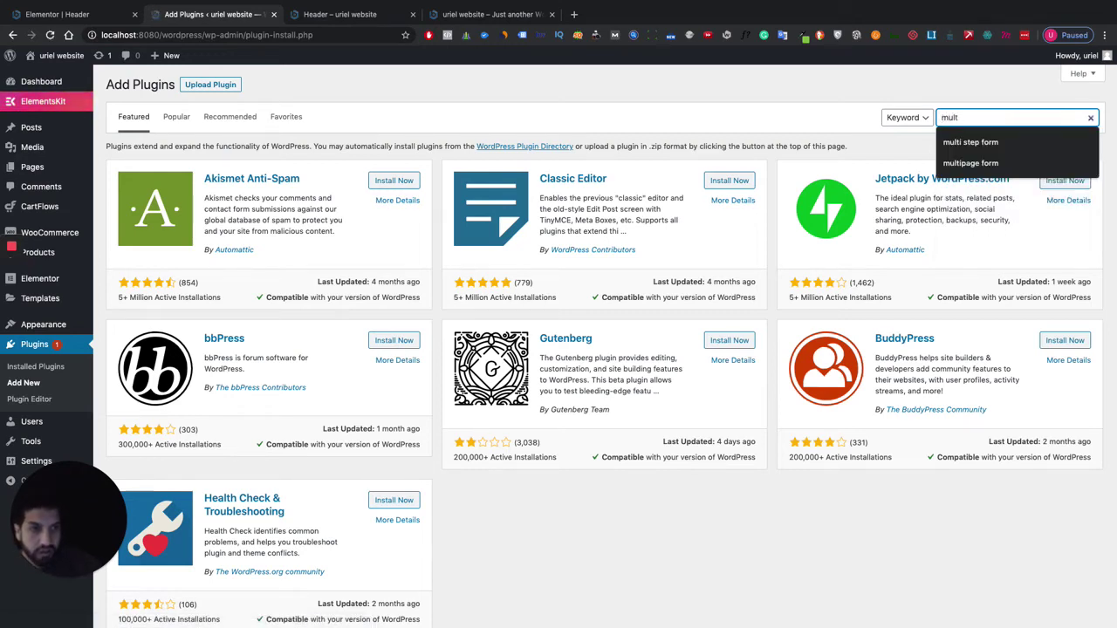
{"action": "type", "text": "i step form"}
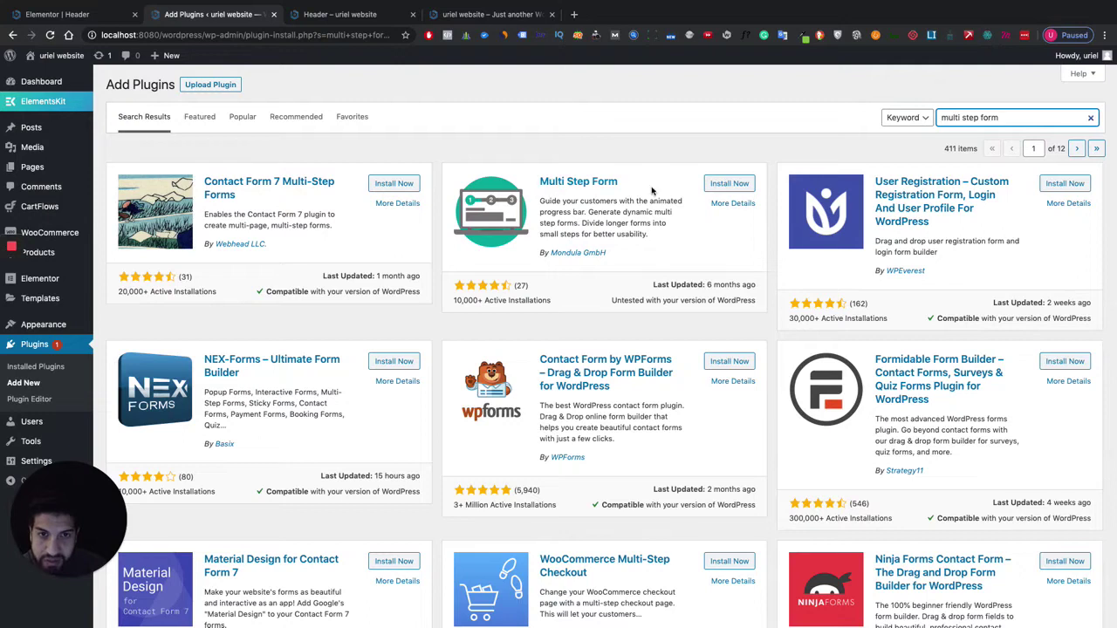
{"action": "left_click", "coordinate": [744, 187]}
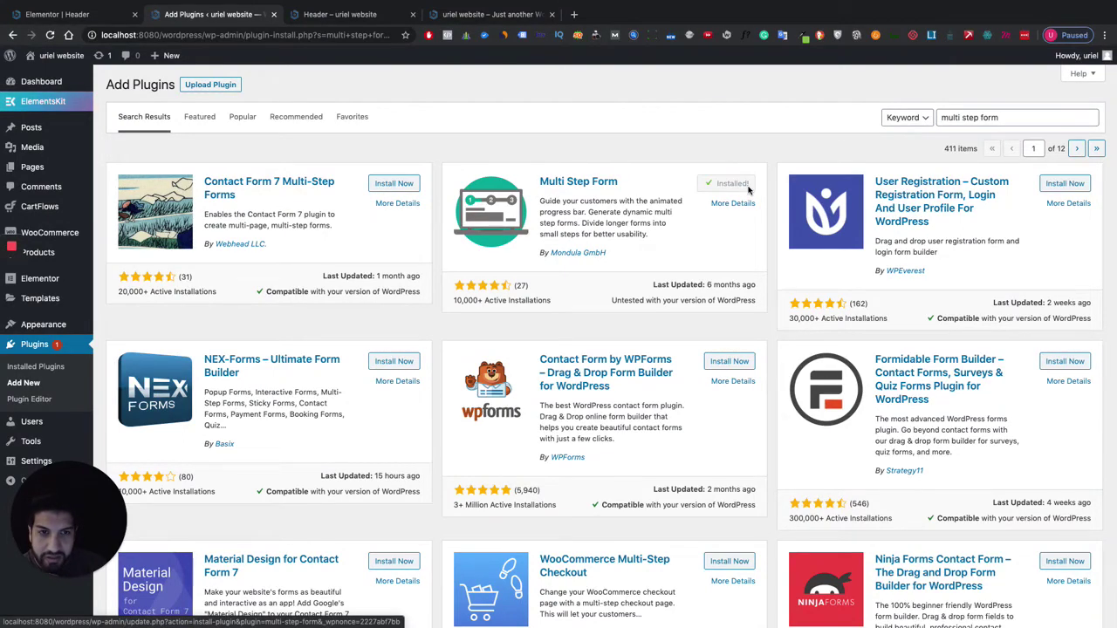
{"action": "left_click", "coordinate": [748, 189]}
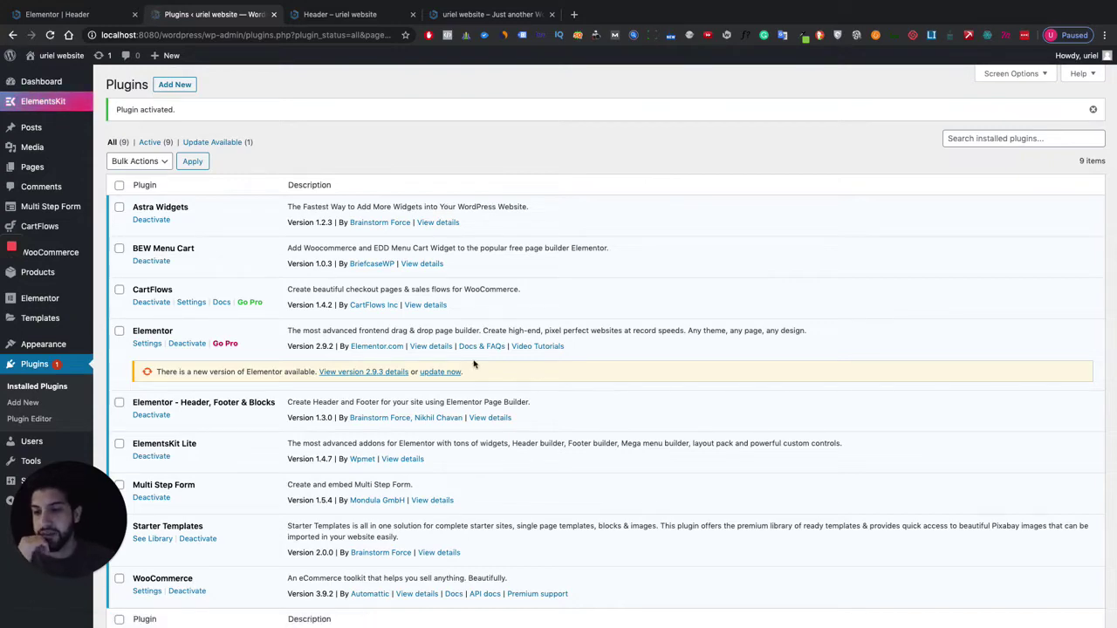
{"action": "scroll", "coordinate": [461, 323], "scroll_direction": "down", "scroll_amount": 2}
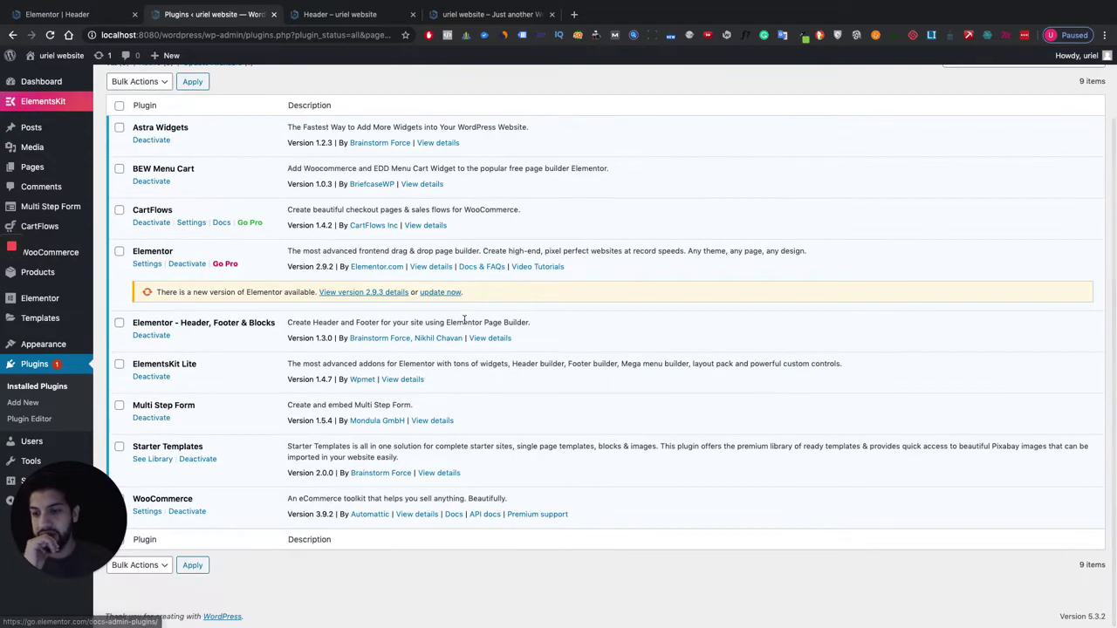
{"action": "scroll", "coordinate": [463, 319], "scroll_direction": "up", "scroll_amount": 2}
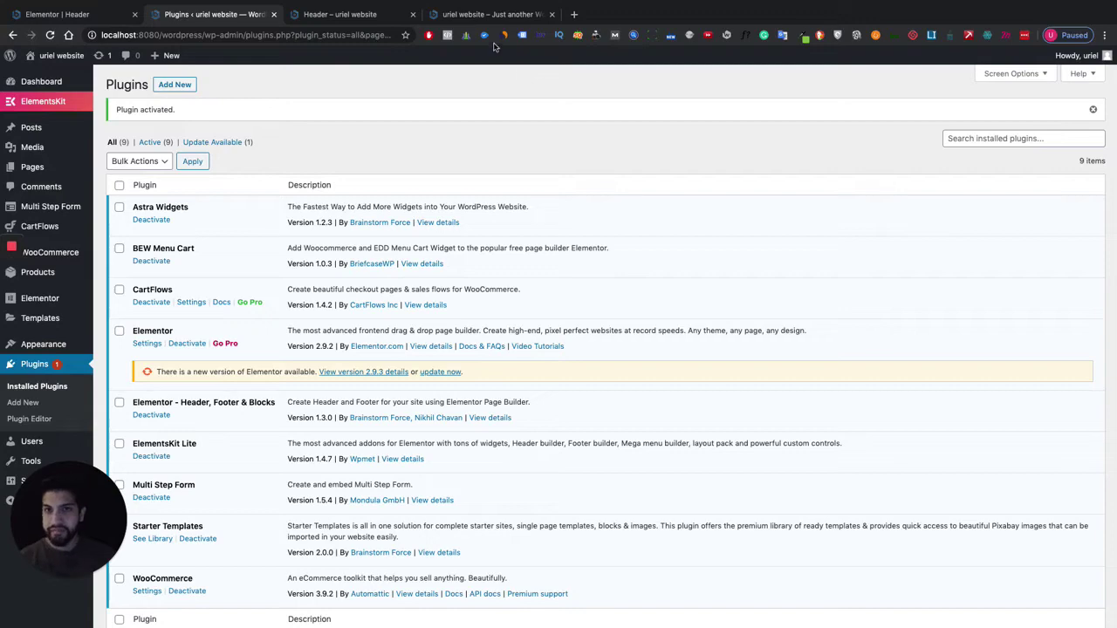
Close the extra site preview tab and locate the new Multi Step Form menu in the sidebar.
{"action": "left_click", "coordinate": [551, 14]}
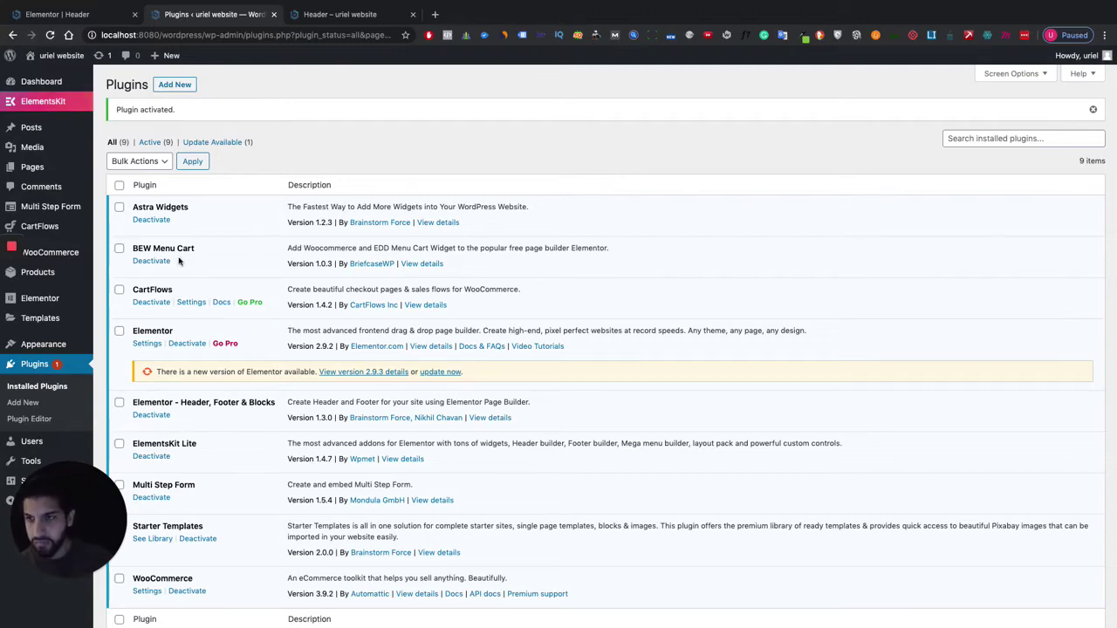
{"action": "scroll", "coordinate": [277, 374], "scroll_direction": "down", "scroll_amount": 2}
{"action": "mouse_move", "coordinate": [43, 343]}
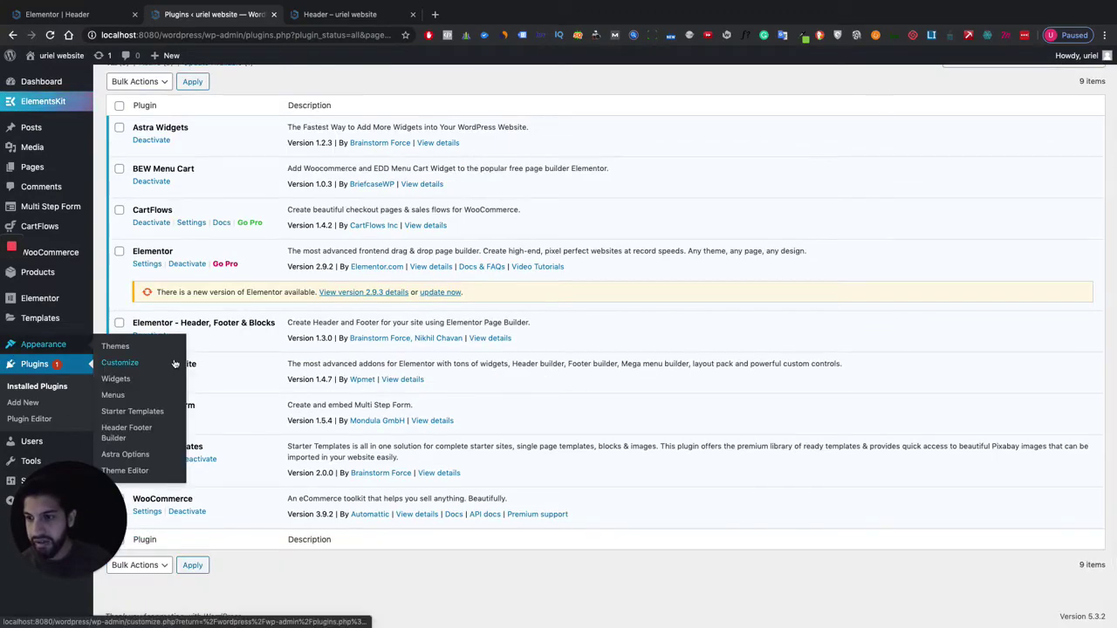
{"action": "mouse_move", "coordinate": [54, 210]}
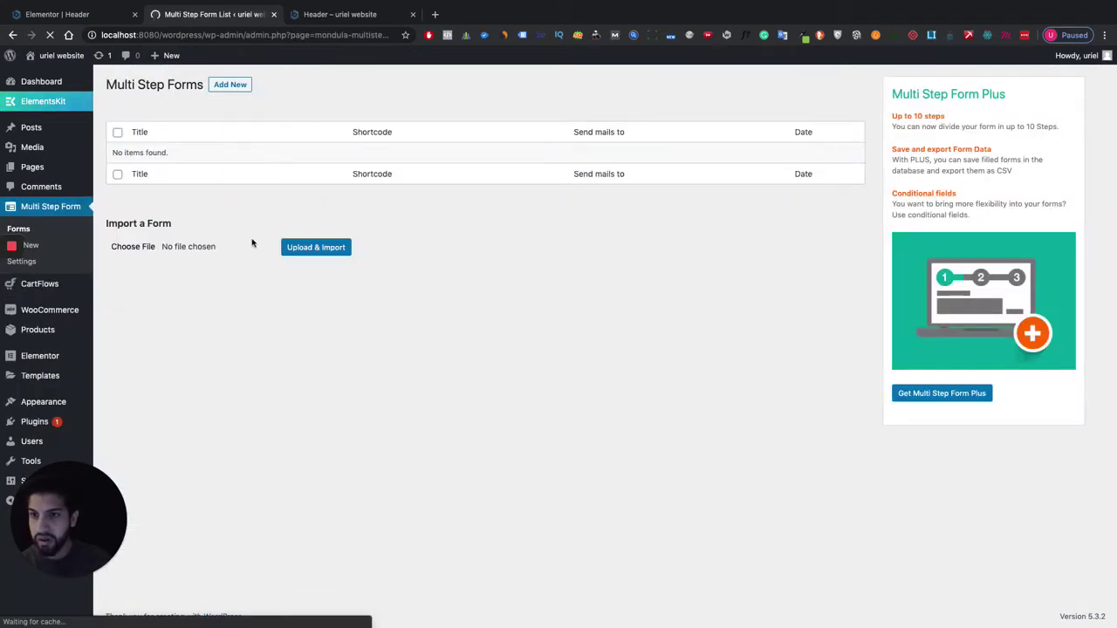
Start a new multi-step form, leaving its default form name unchanged.
{"action": "left_click", "coordinate": [229, 85]}
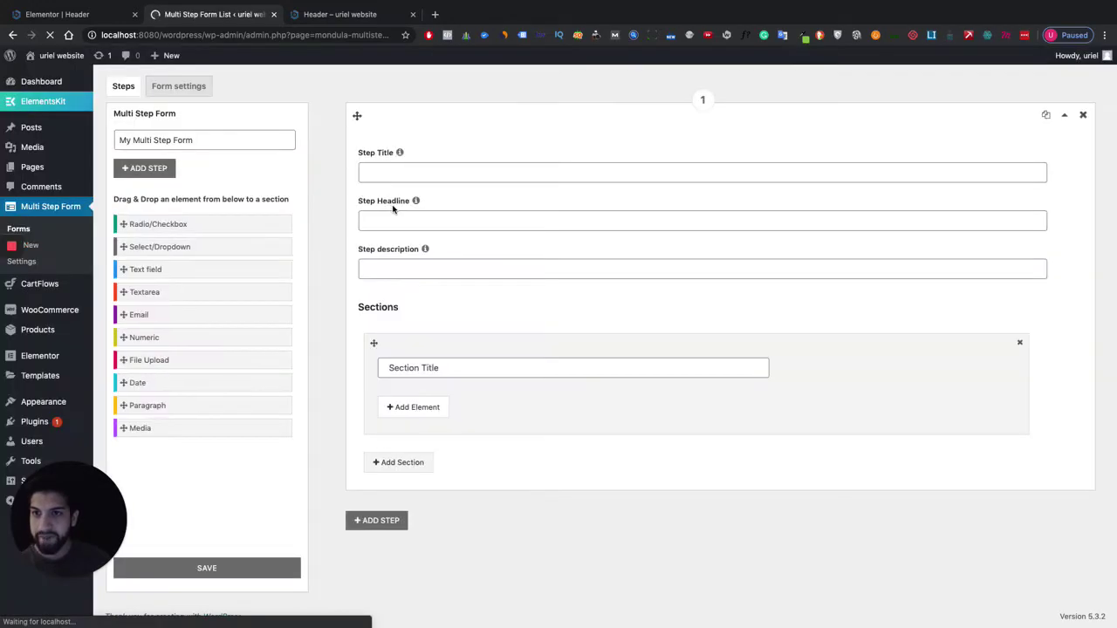
{"action": "left_click", "coordinate": [202, 143]}
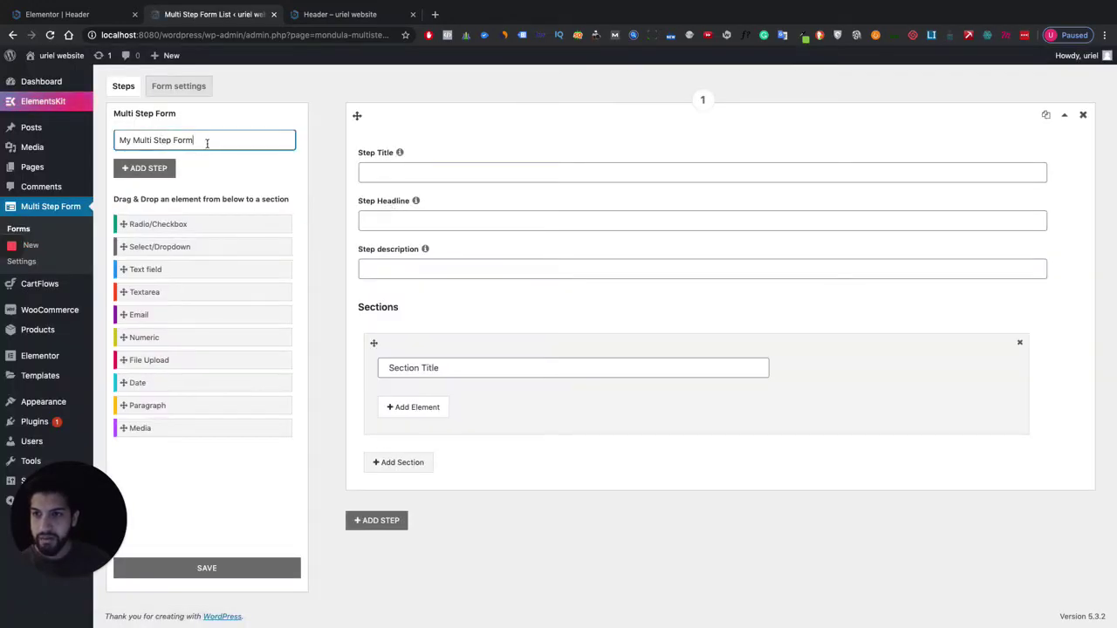
{"action": "left_click_drag", "start_coordinate": [206, 143], "coordinate": [44, 147]}
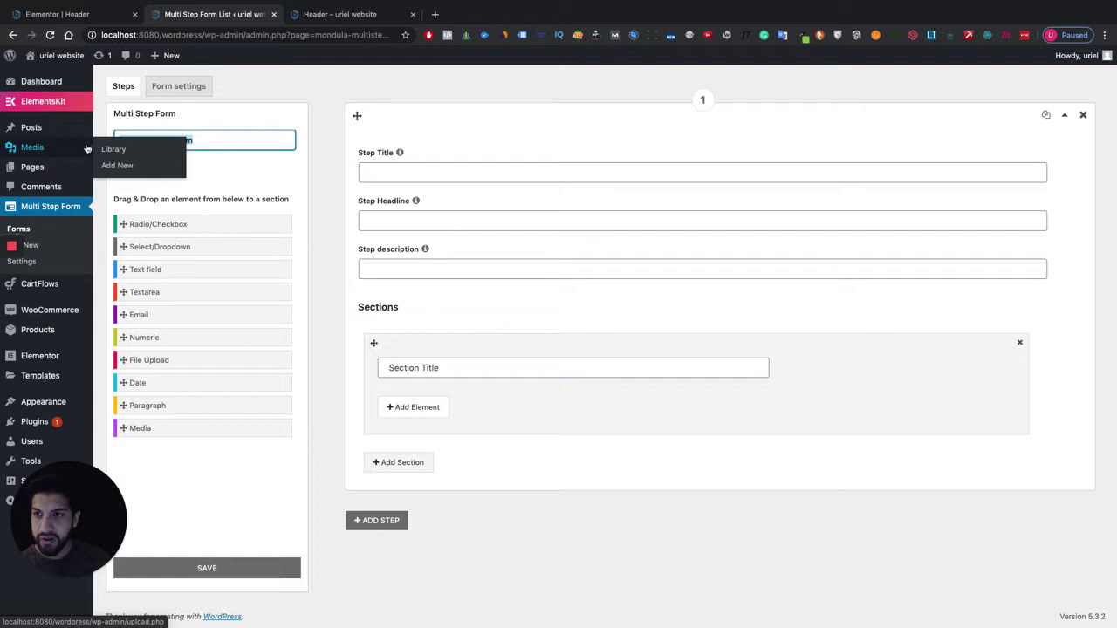
{"action": "left_click", "coordinate": [236, 179]}
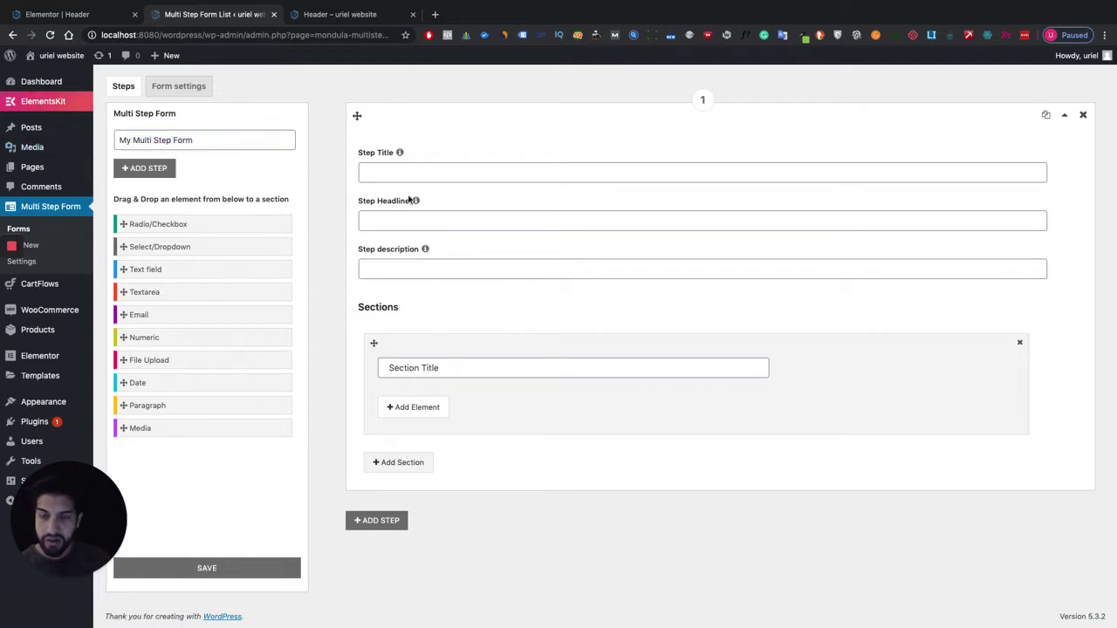
Title the form's first step 'Step 1'.
{"action": "left_click", "coordinate": [435, 172]}
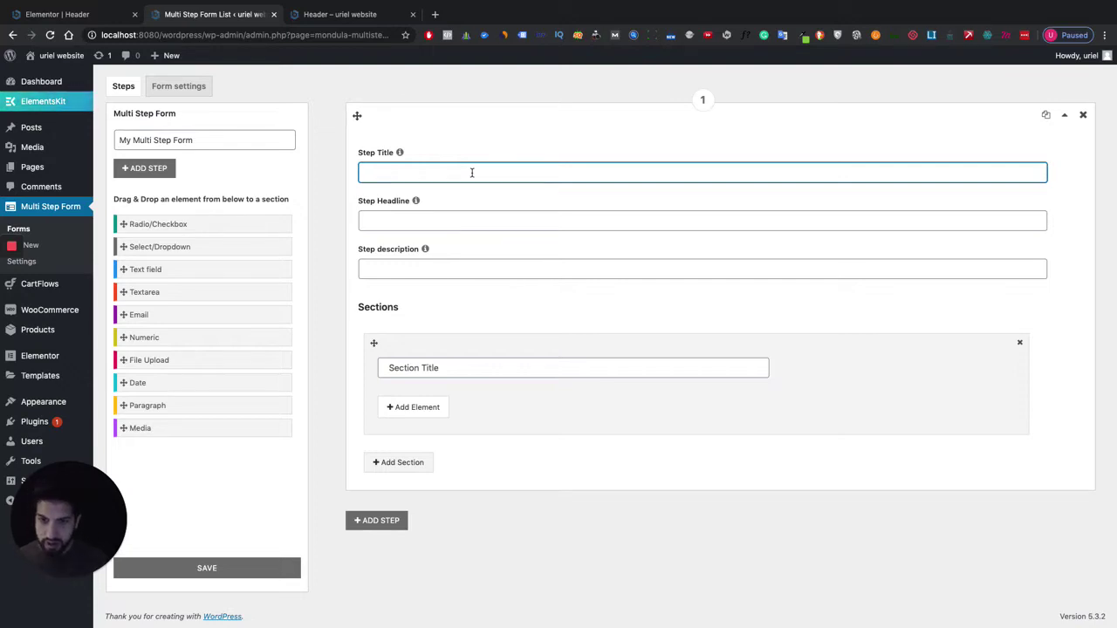
{"action": "type", "text": "Se"}
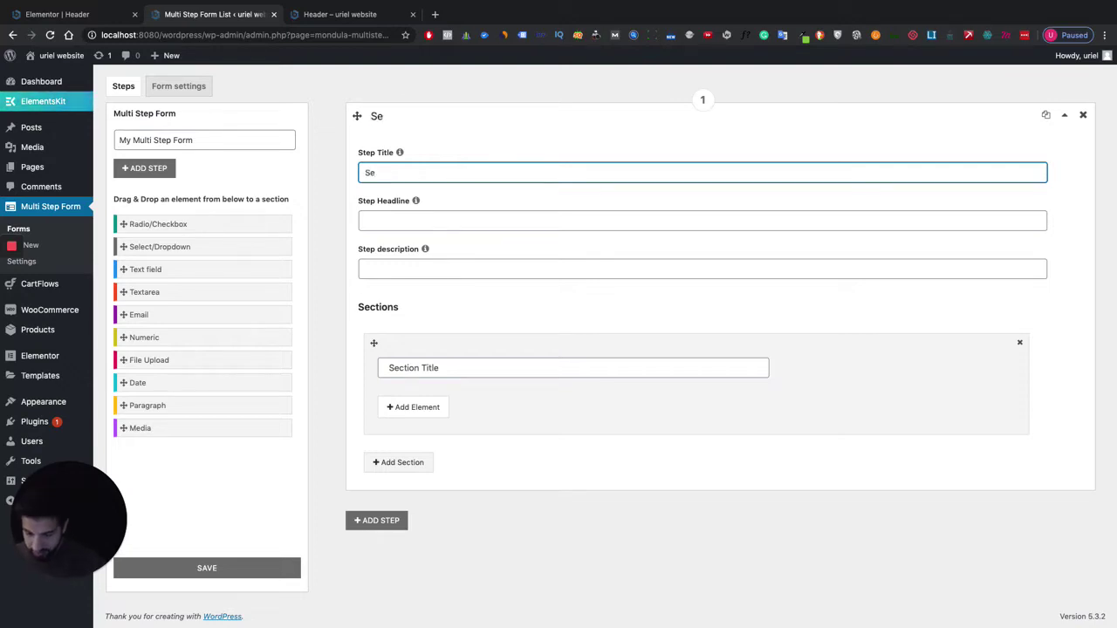
{"action": "key", "text": "BackSpace"}
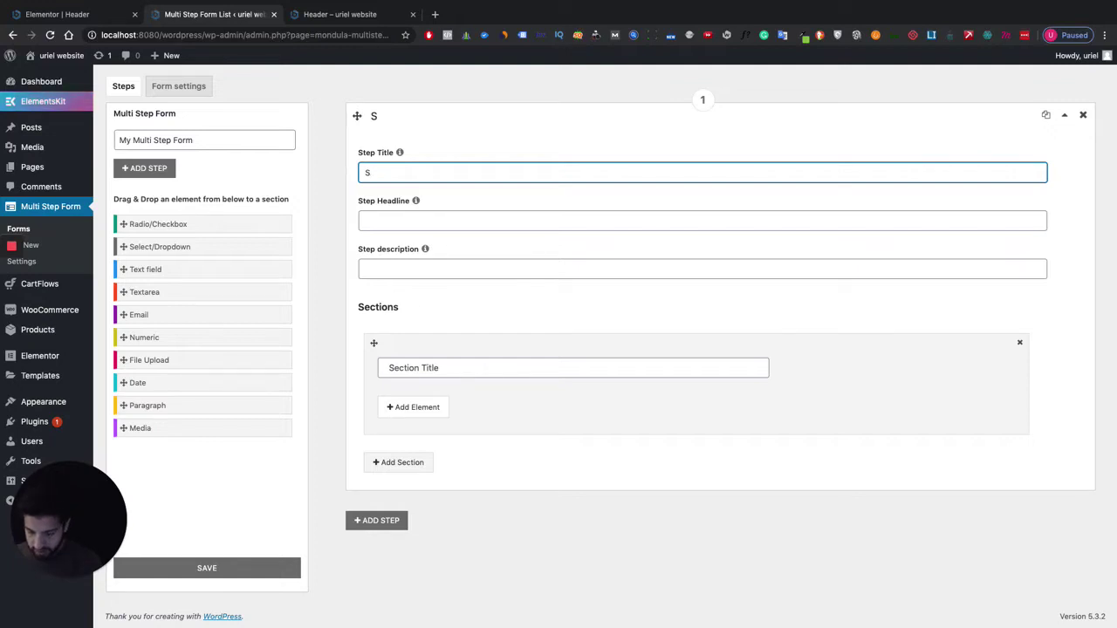
{"action": "type", "text": "tep 1"}
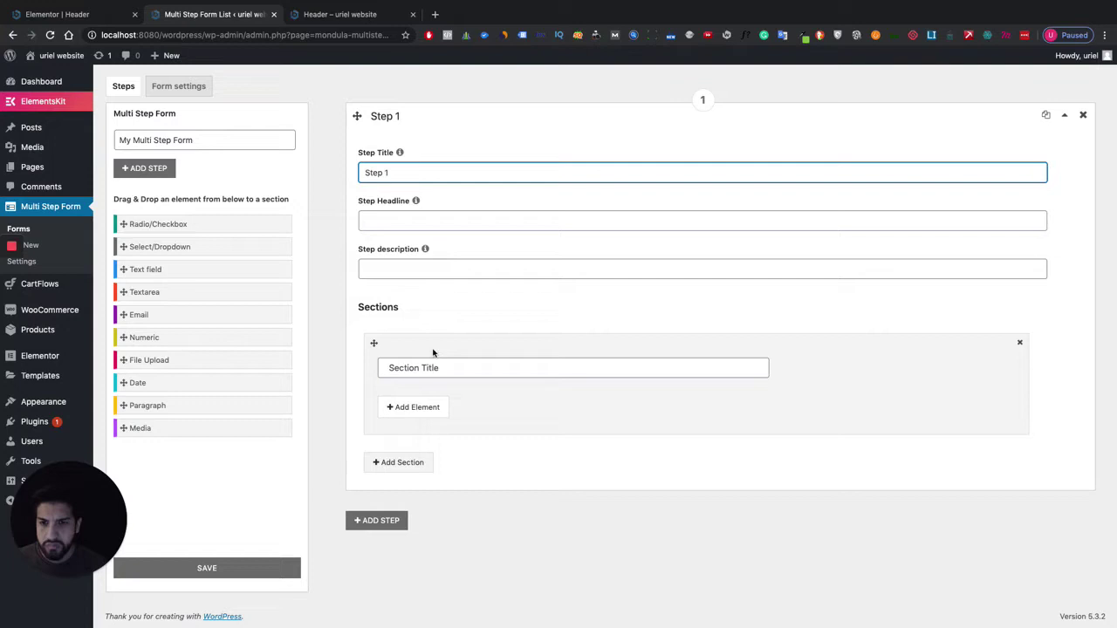
{"action": "left_click", "coordinate": [445, 307]}
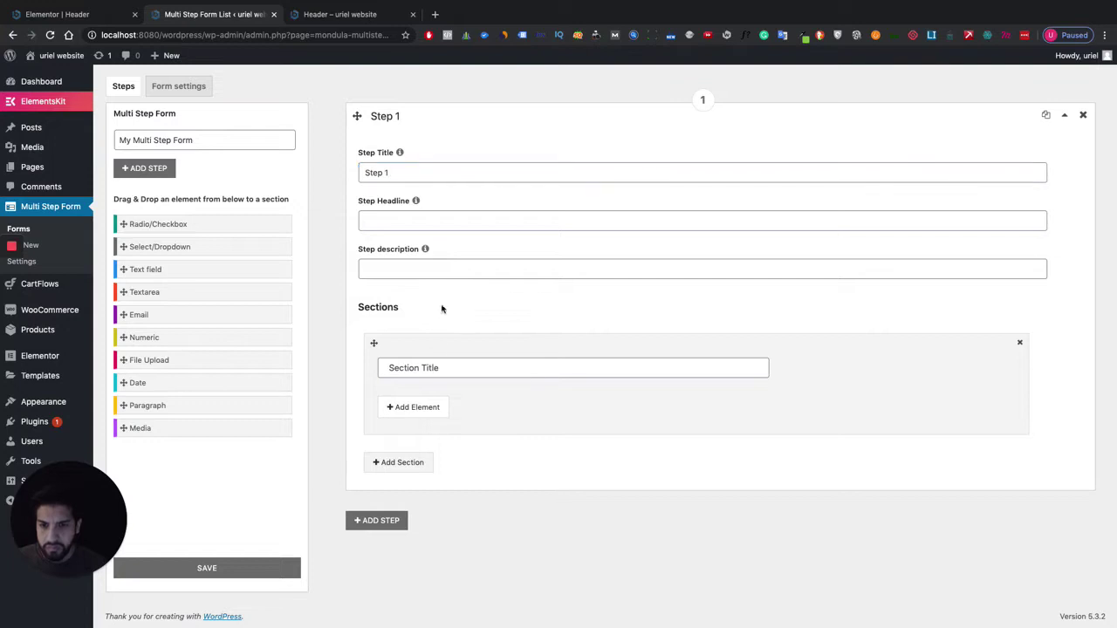
Name the first section 'Contact Info'.
{"action": "left_click", "coordinate": [422, 363]}
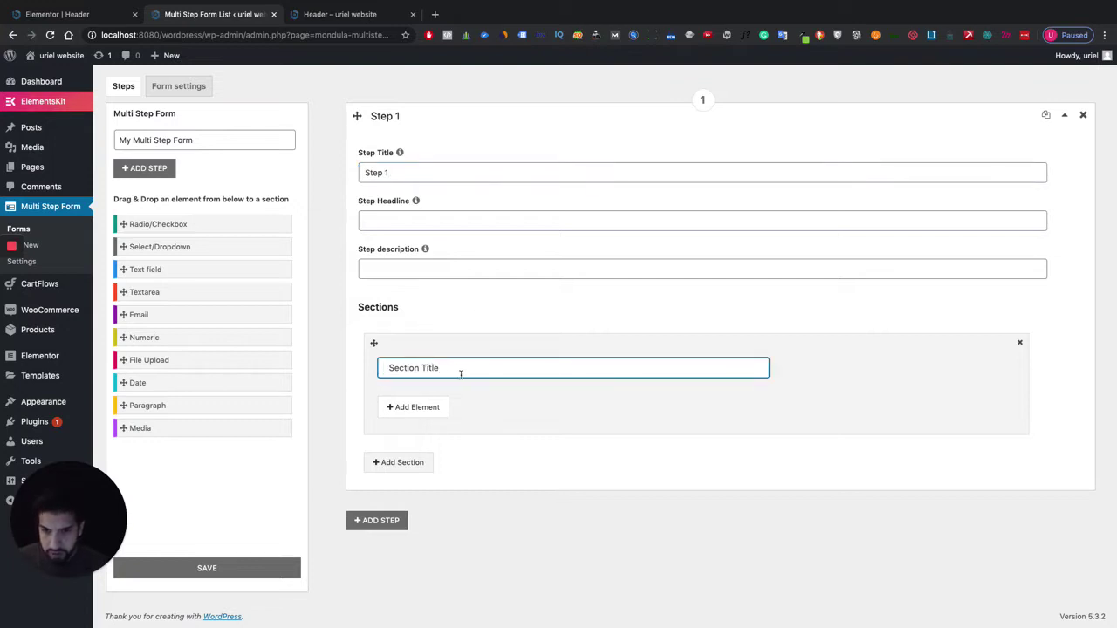
{"action": "type", "text": "Contact Infro"}
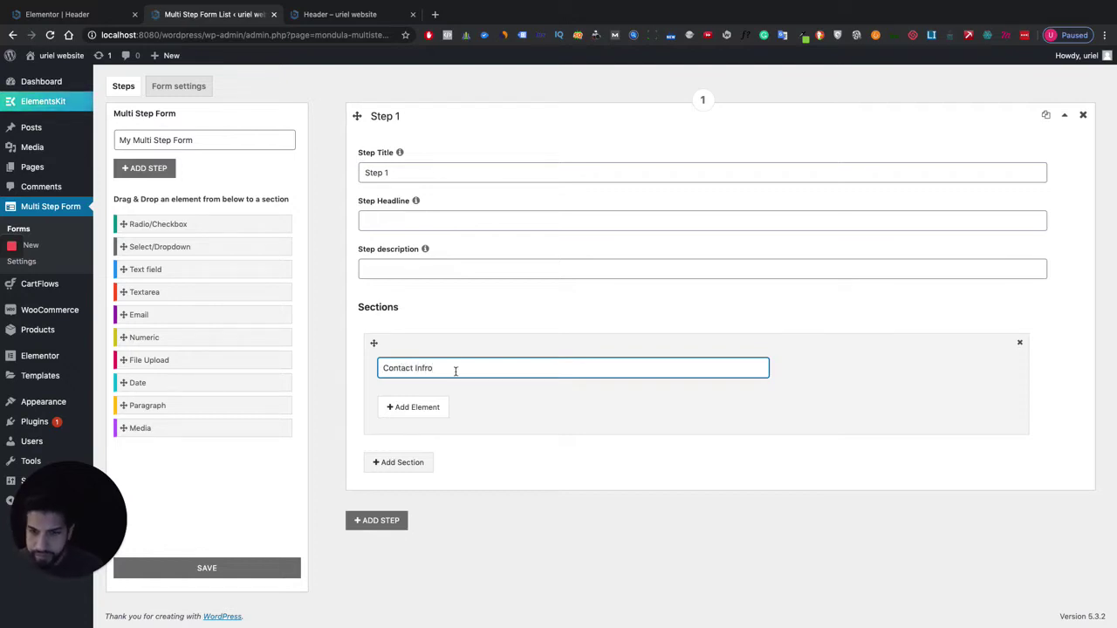
{"action": "key", "text": "alt+shift+Left"}
{"action": "type", "text": "Inf"}
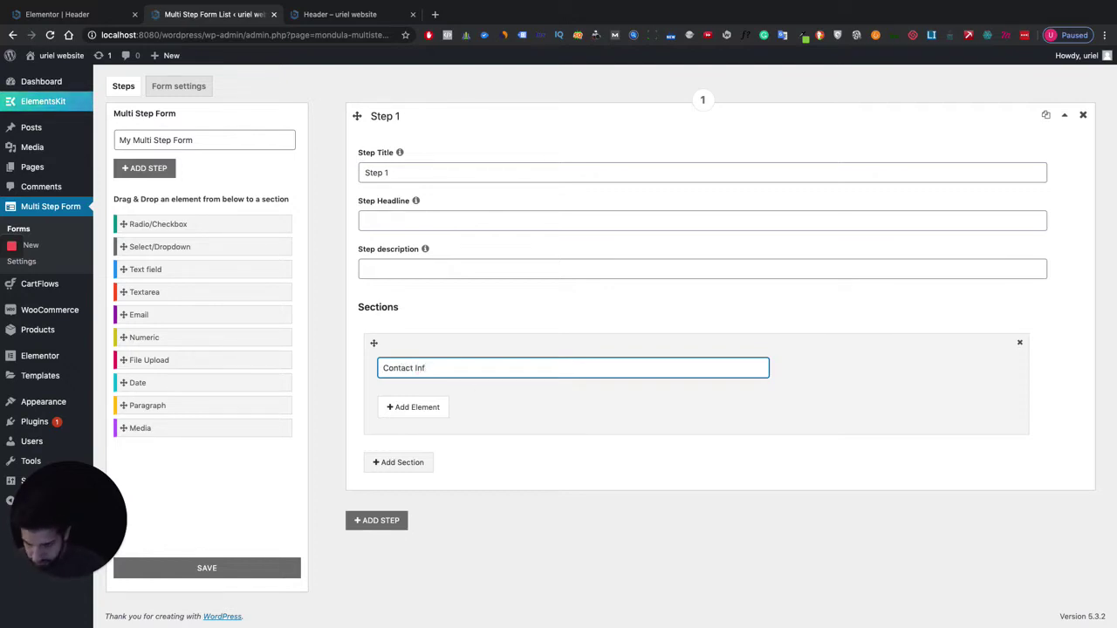
{"action": "type", "text": "o"}
{"action": "left_click", "coordinate": [488, 410]}
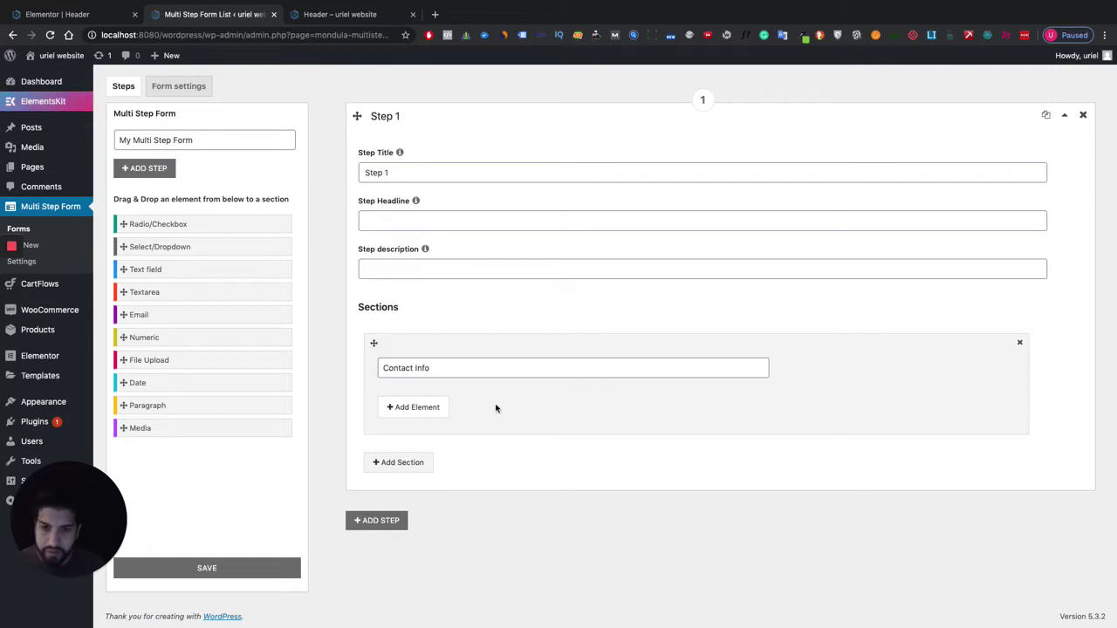
Add a text field labelled 'Name' to the Contact Info section.
{"action": "left_click", "coordinate": [419, 408]}
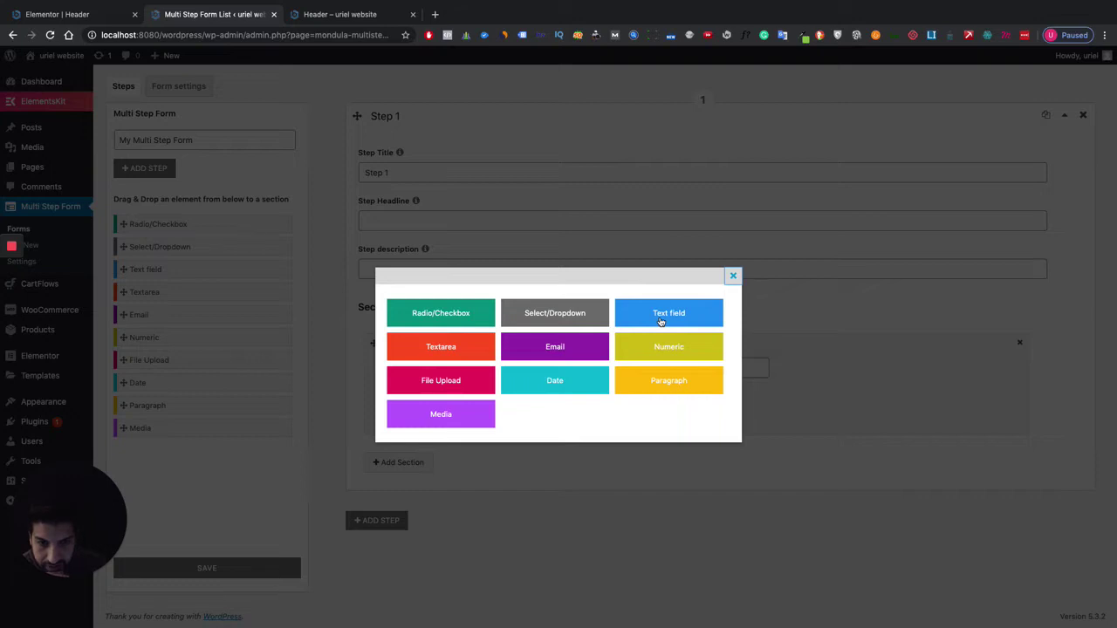
{"action": "left_click", "coordinate": [661, 321]}
{"action": "left_click", "coordinate": [444, 425]}
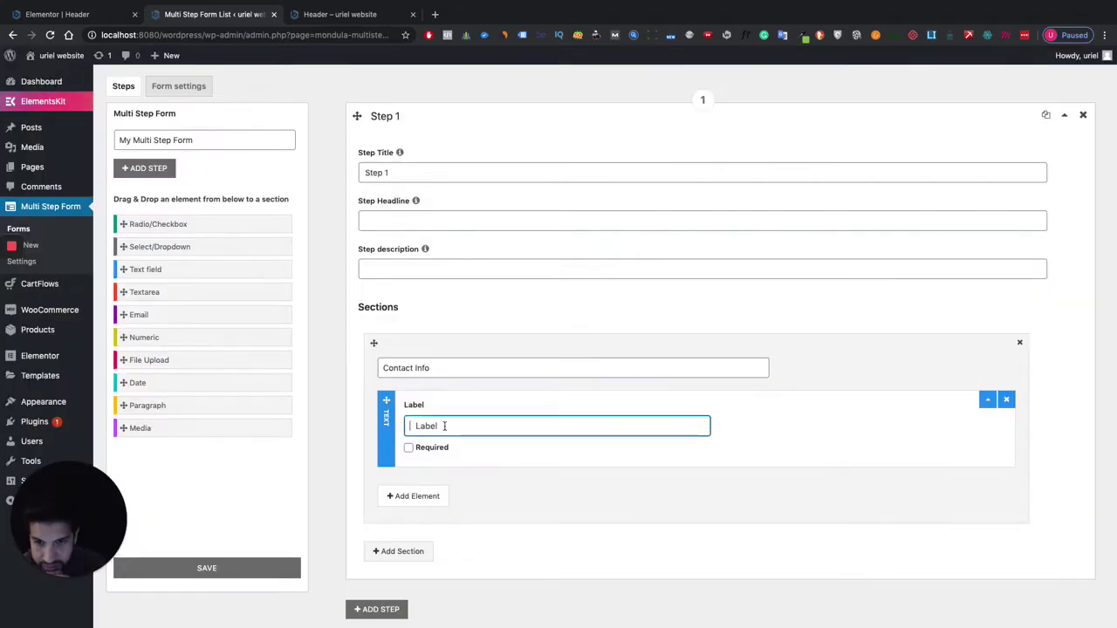
{"action": "type", "text": "Name"}
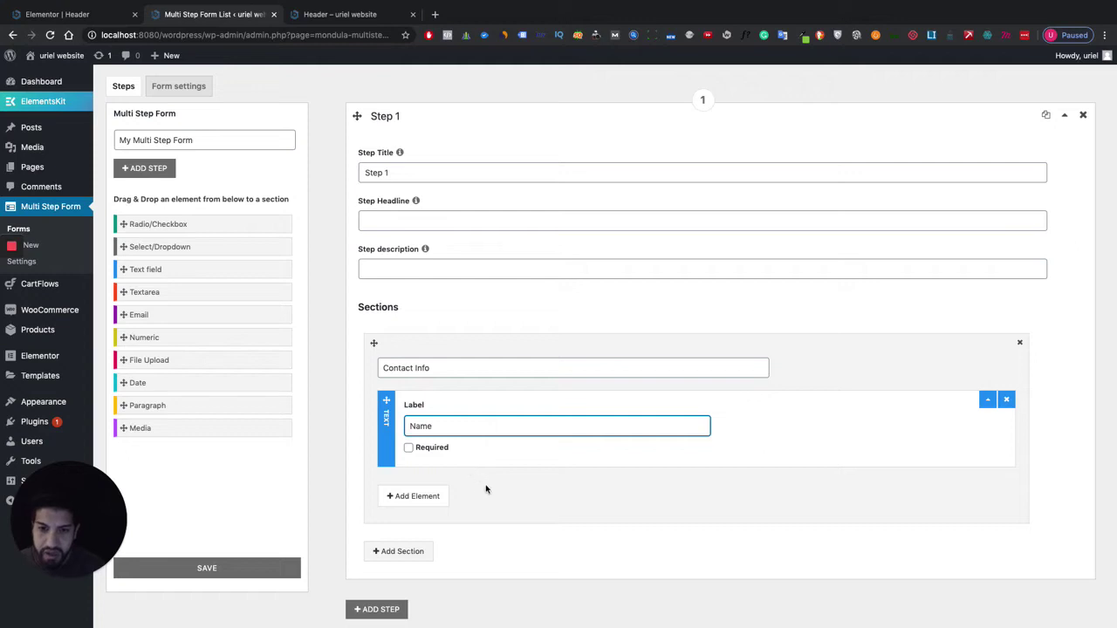
{"action": "left_click", "coordinate": [506, 491]}
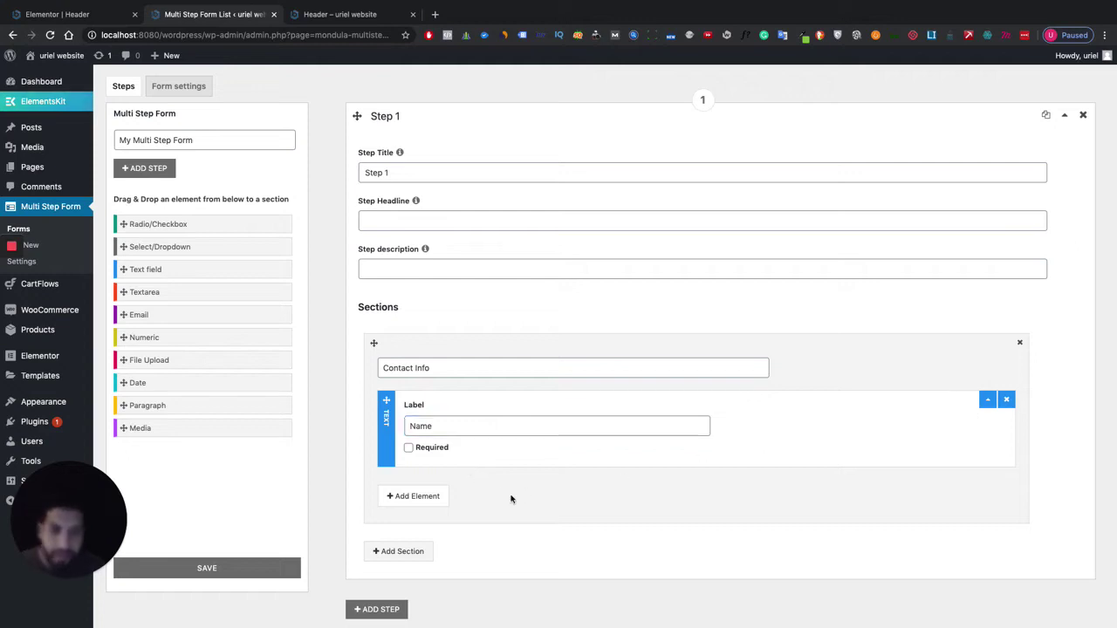
Add an Email field labelled 'Email' and mark both Email and Name required.
{"action": "left_click", "coordinate": [424, 498]}
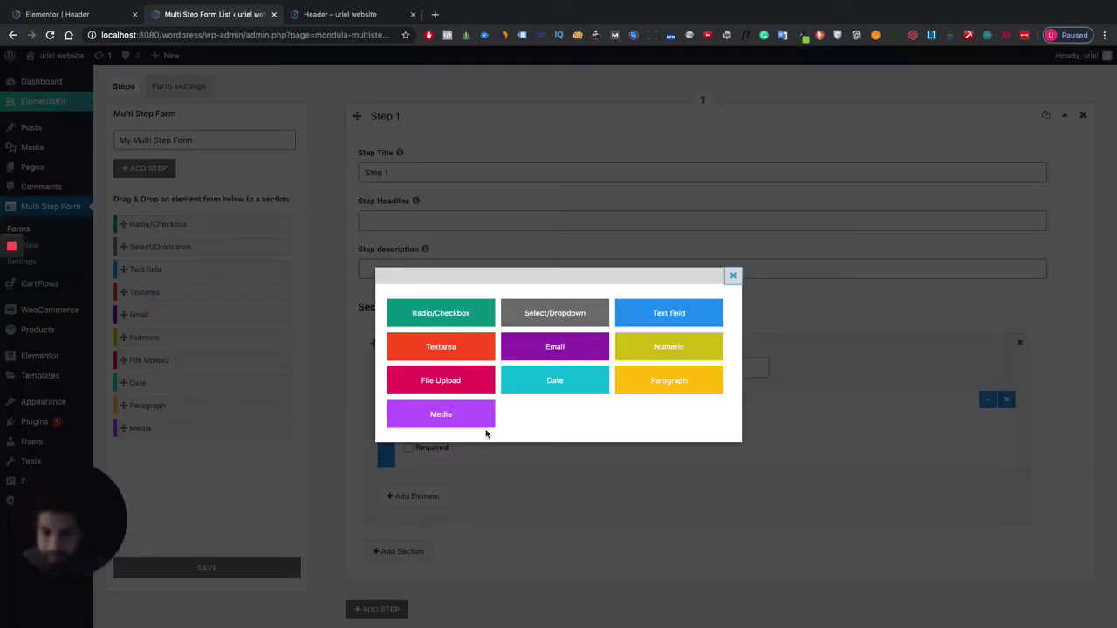
{"action": "left_click", "coordinate": [563, 349]}
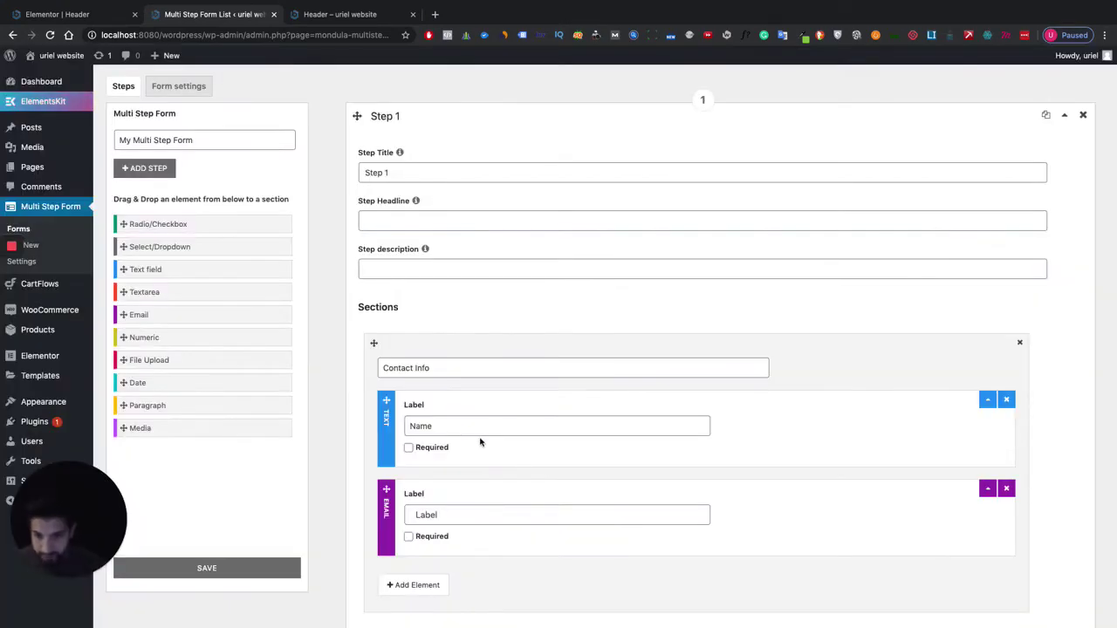
{"action": "left_click", "coordinate": [445, 518]}
{"action": "type", "text": "Emai"}
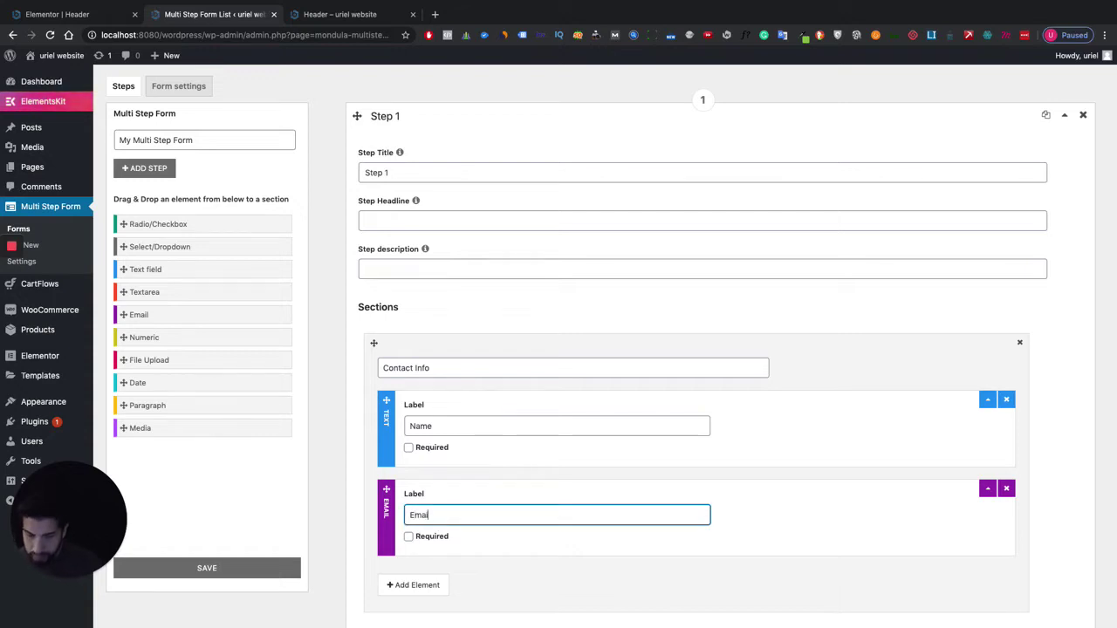
{"action": "type", "text": "l"}
{"action": "scroll", "coordinate": [451, 508], "scroll_direction": "down", "scroll_amount": 3}
{"action": "left_click", "coordinate": [408, 412]}
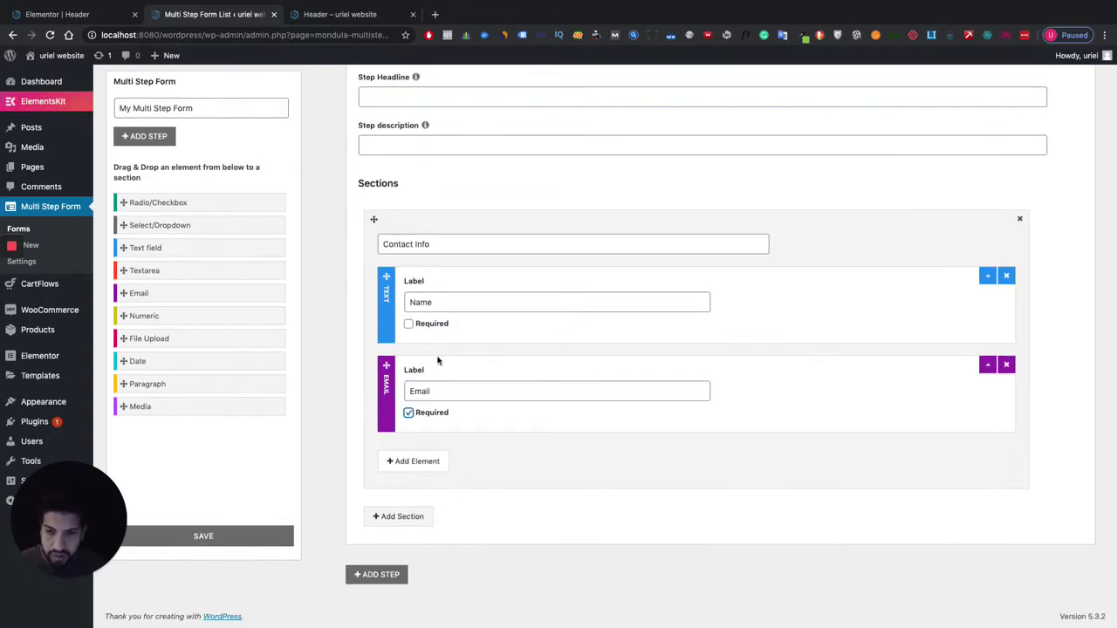
{"action": "left_click", "coordinate": [408, 324]}
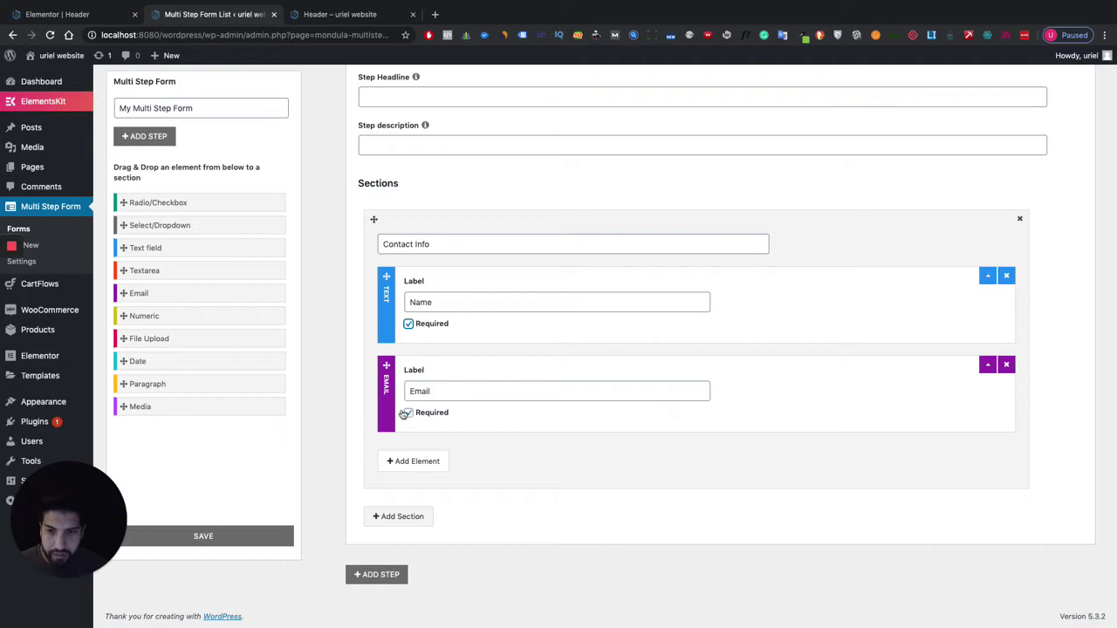
Add a Numeric element, then delete it again.
{"action": "left_click", "coordinate": [427, 461]}
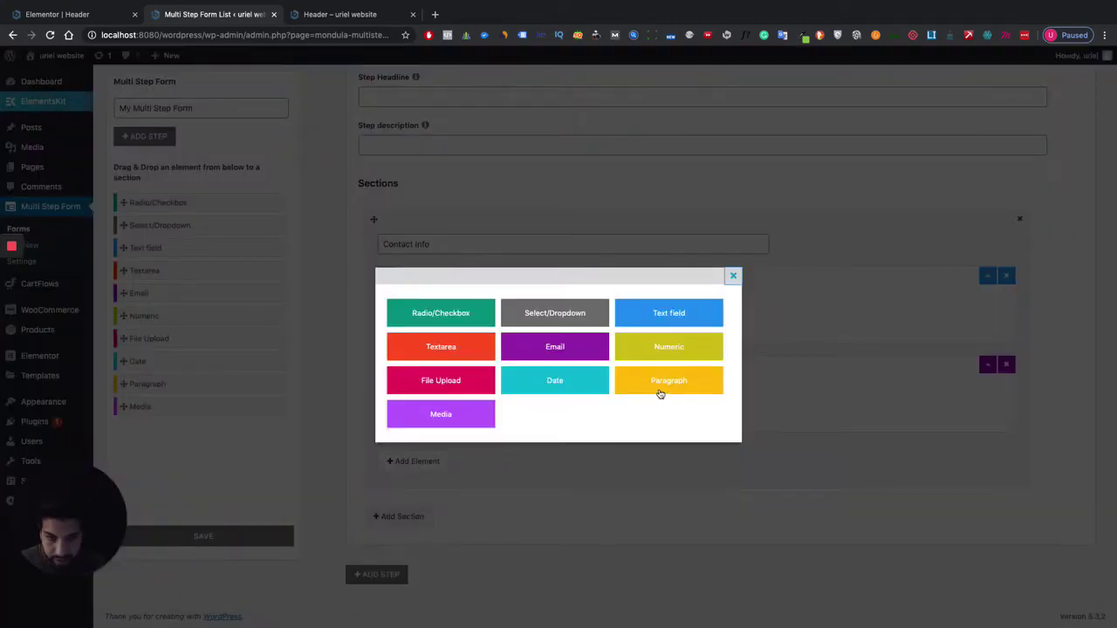
{"action": "left_click", "coordinate": [656, 349]}
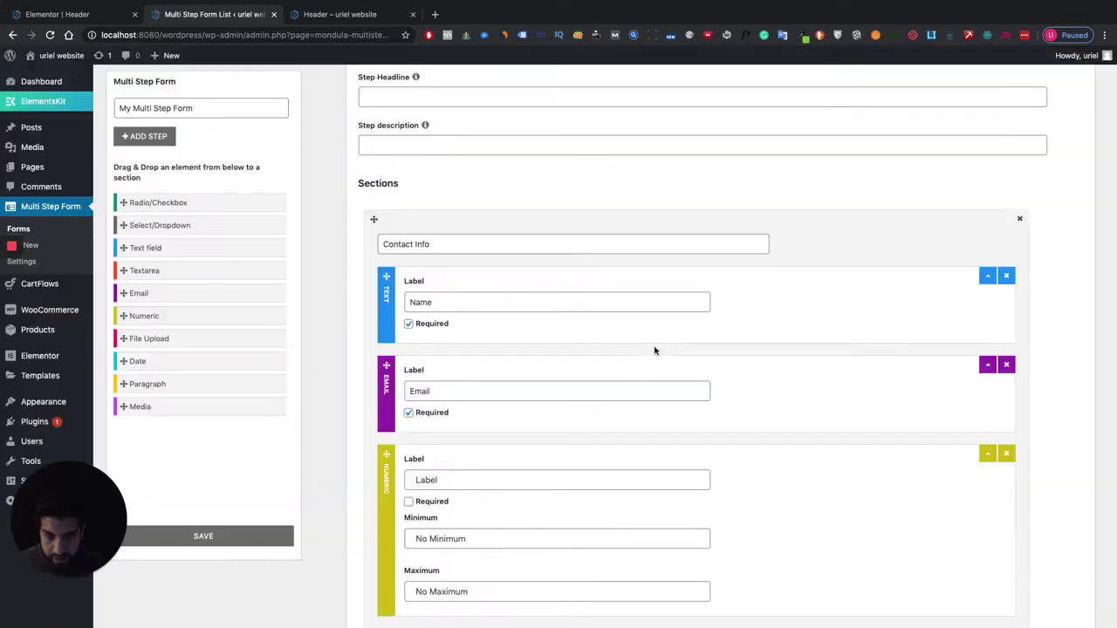
{"action": "scroll", "coordinate": [536, 464], "scroll_direction": "down", "scroll_amount": 3}
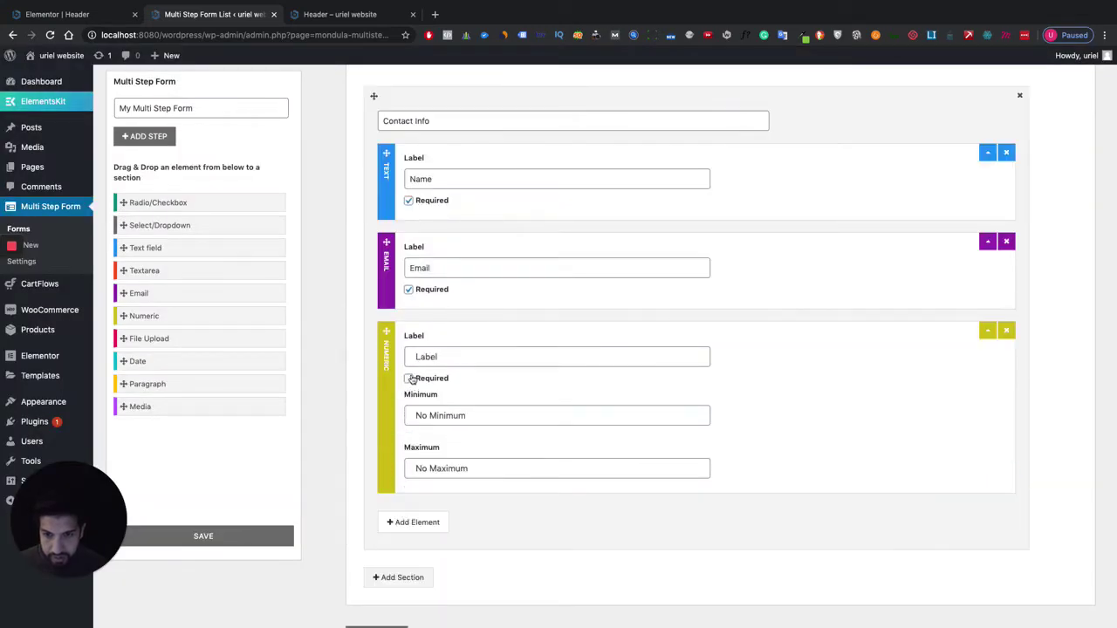
{"action": "left_click", "coordinate": [456, 353]}
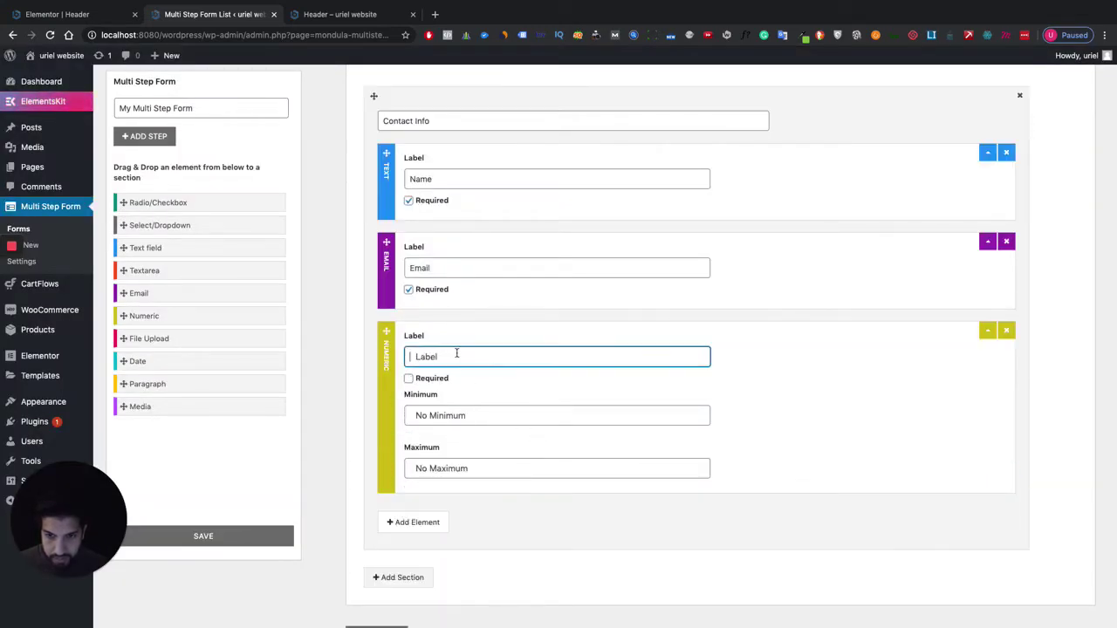
{"action": "type", "text": "P"}
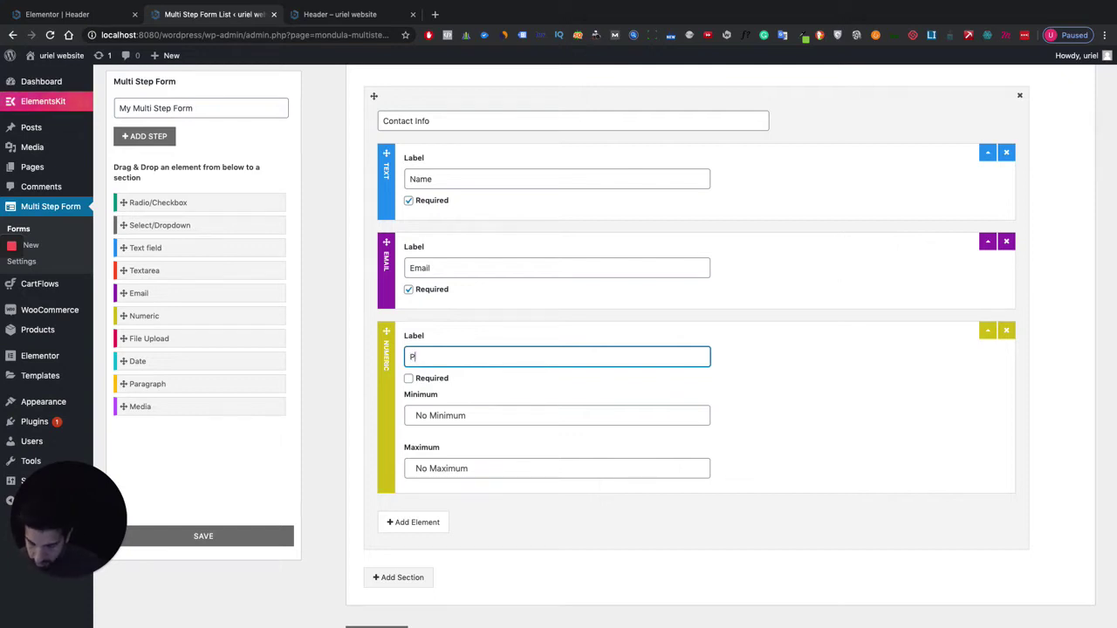
{"action": "left_click", "coordinate": [1005, 332]}
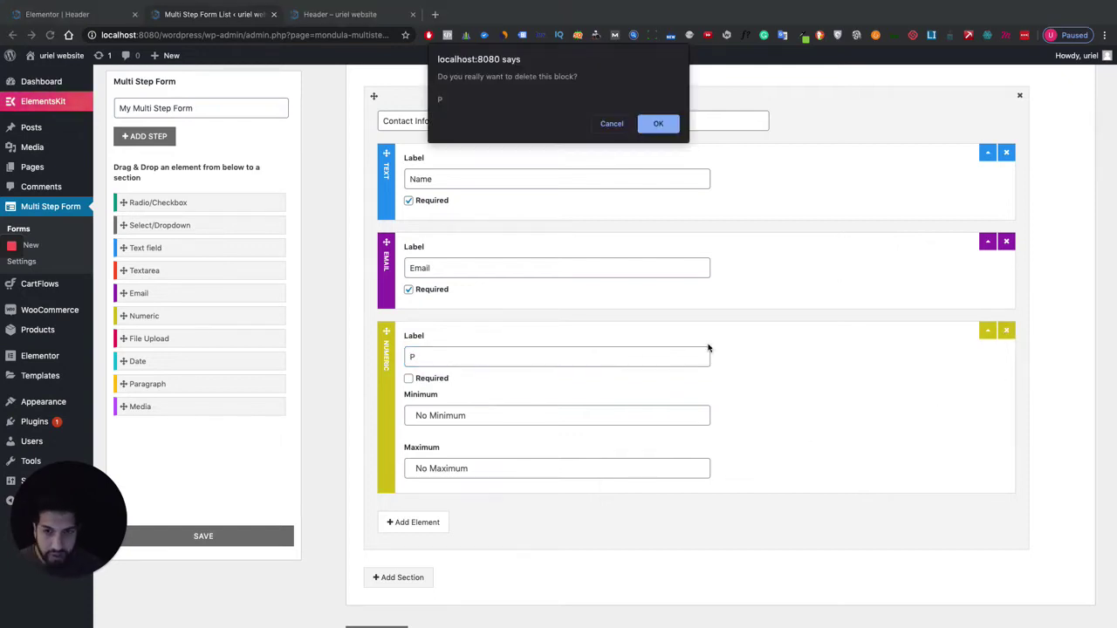
{"action": "left_click", "coordinate": [674, 122]}
Add an optional text field labelled 'Phone Number'.
{"action": "left_click", "coordinate": [415, 462]}
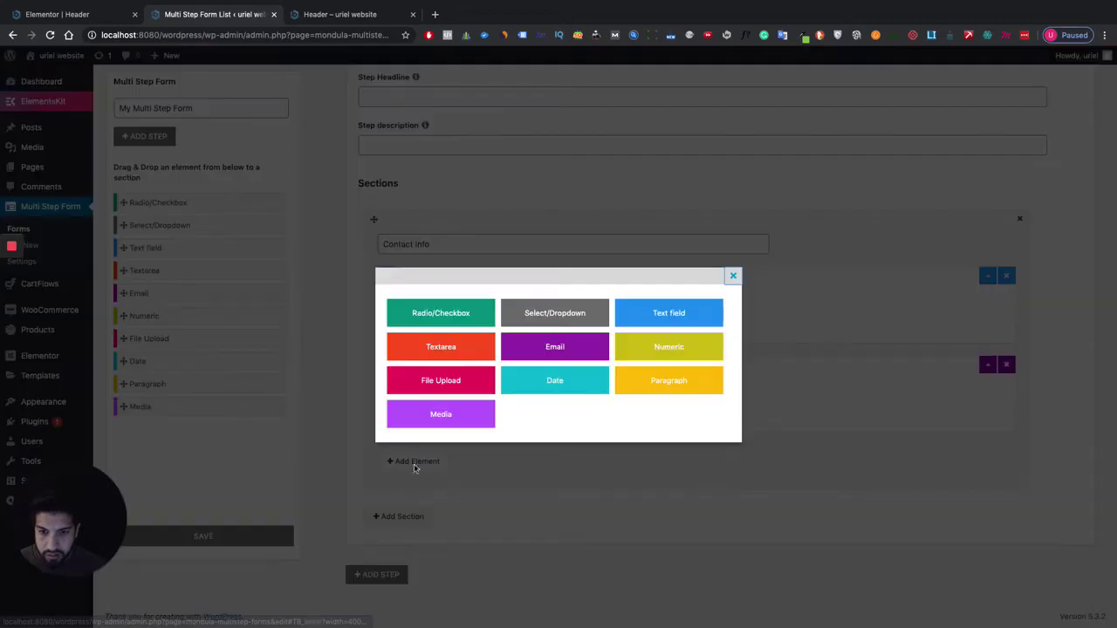
{"action": "left_click", "coordinate": [684, 316]}
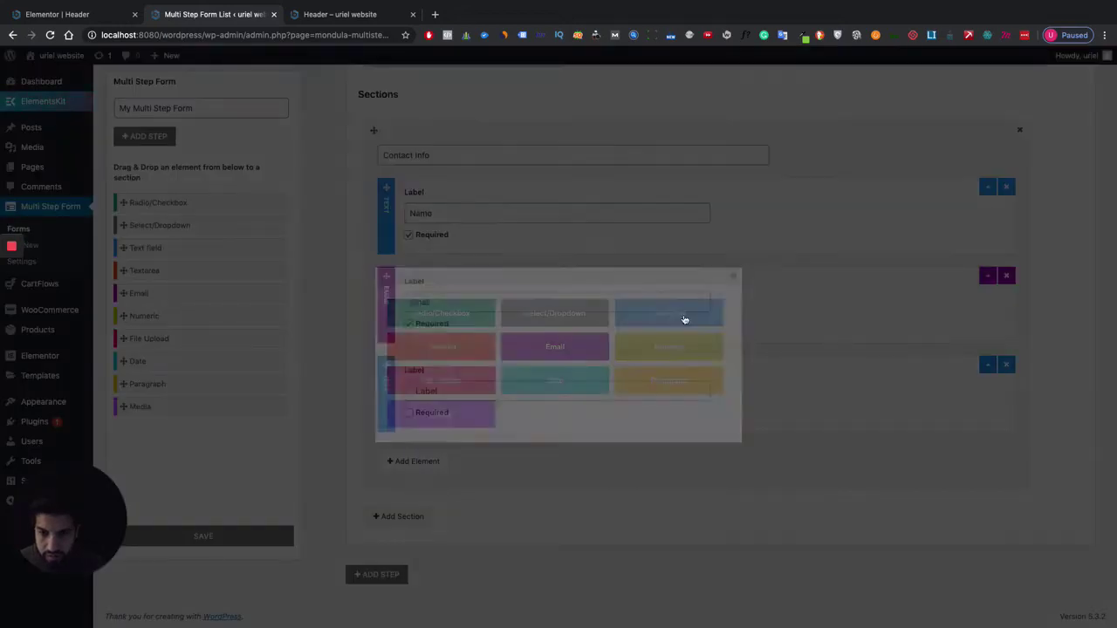
{"action": "left_click", "coordinate": [455, 393]}
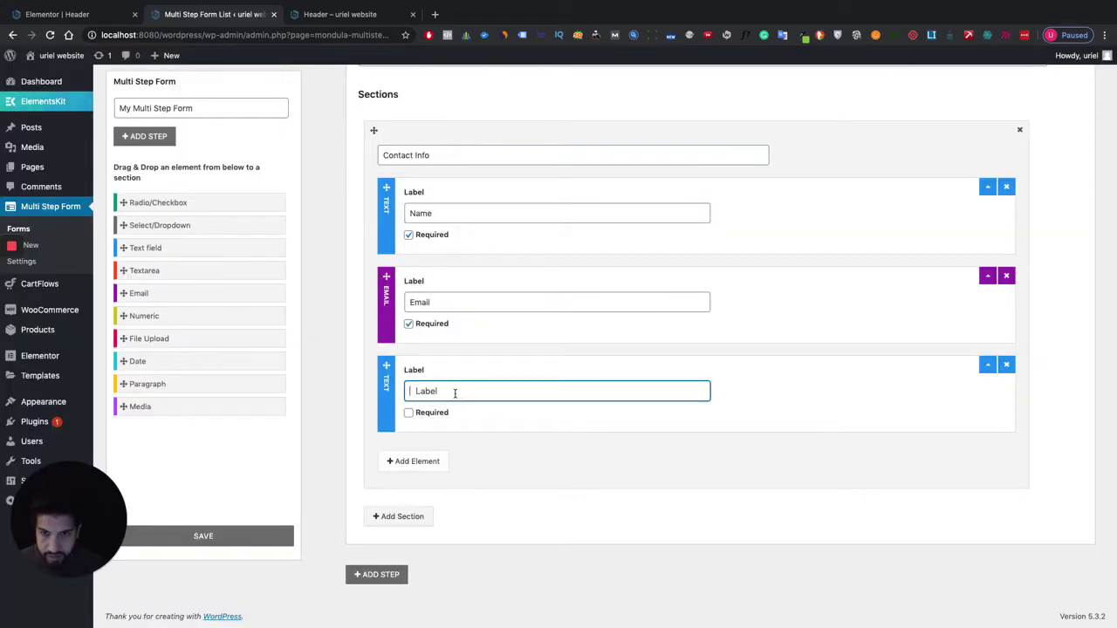
{"action": "type", "text": "Pho"}
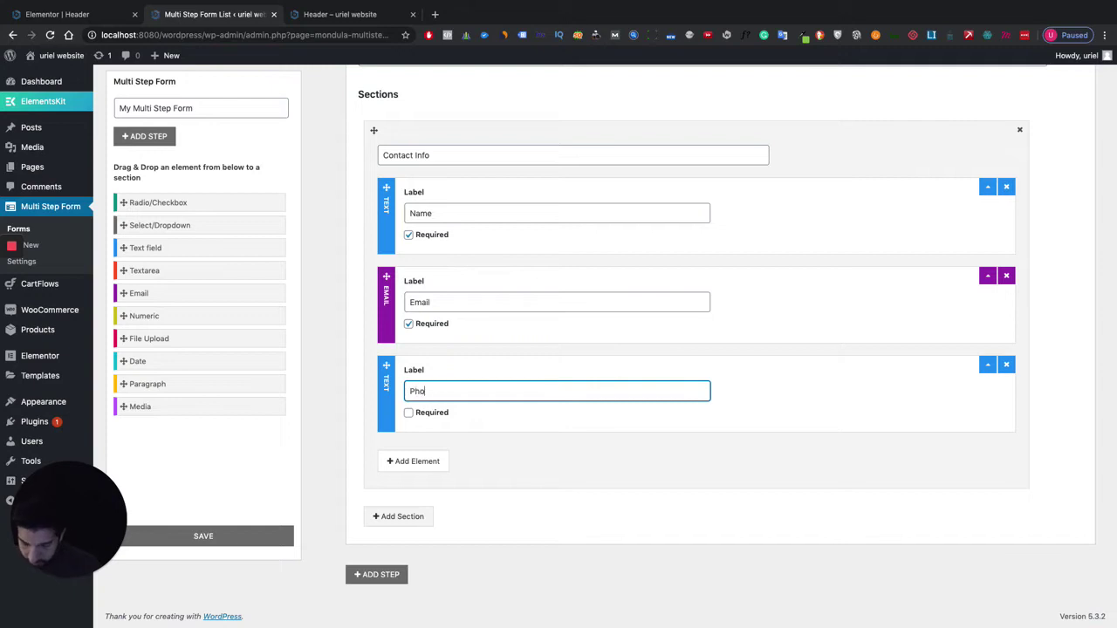
{"action": "type", "text": "ne Number"}
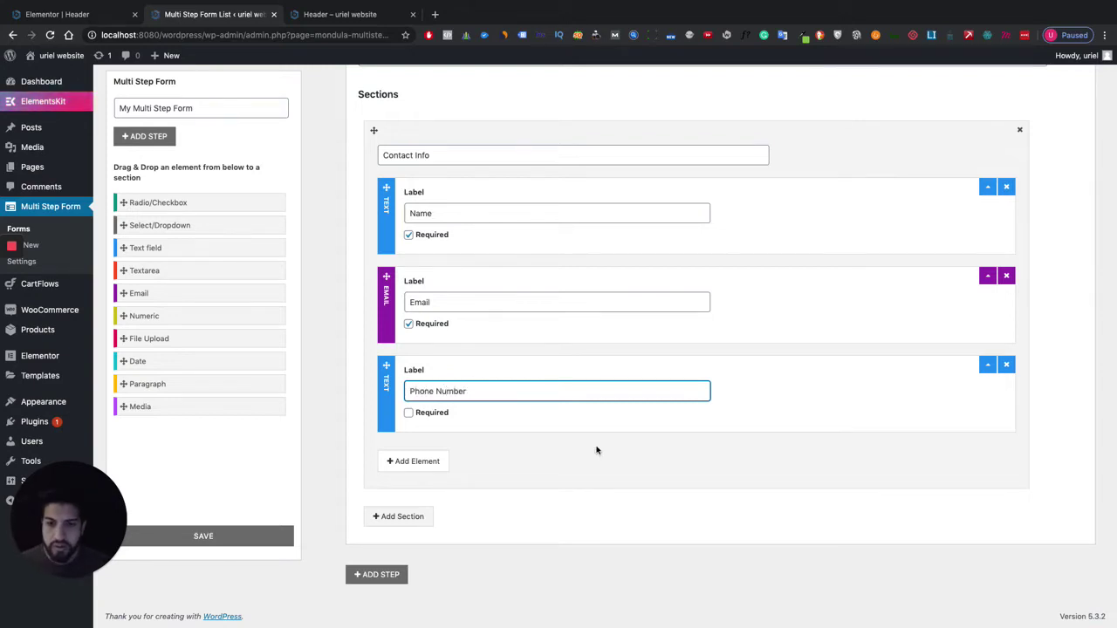
{"action": "left_click", "coordinate": [597, 450]}
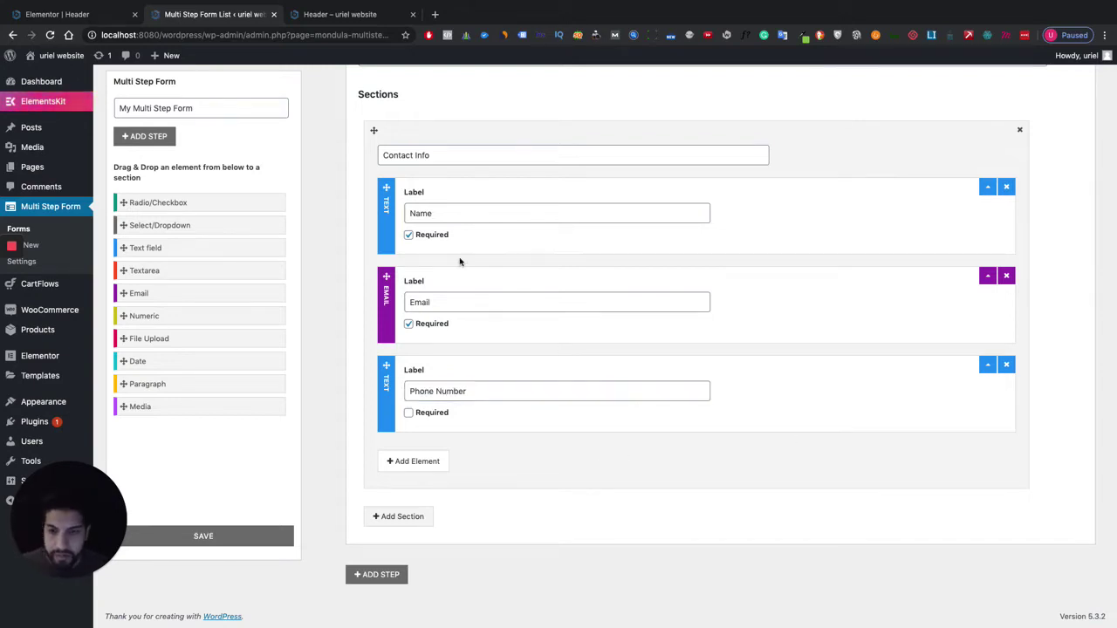
Add an extra section to Step 1, then delete the empty section.
{"action": "scroll", "coordinate": [566, 269], "scroll_direction": "up", "scroll_amount": 3}
{"action": "scroll", "coordinate": [567, 269], "scroll_direction": "down", "scroll_amount": 3}
{"action": "scroll", "coordinate": [564, 262], "scroll_direction": "up", "scroll_amount": 5}
{"action": "scroll", "coordinate": [564, 262], "scroll_direction": "down", "scroll_amount": 5}
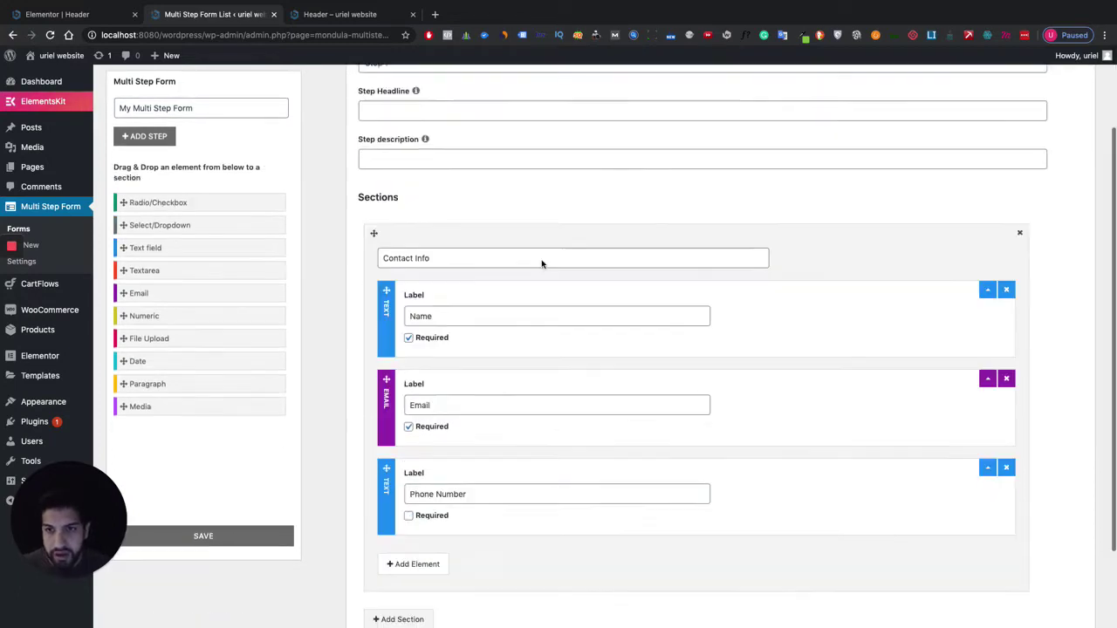
{"action": "left_click", "coordinate": [400, 516]}
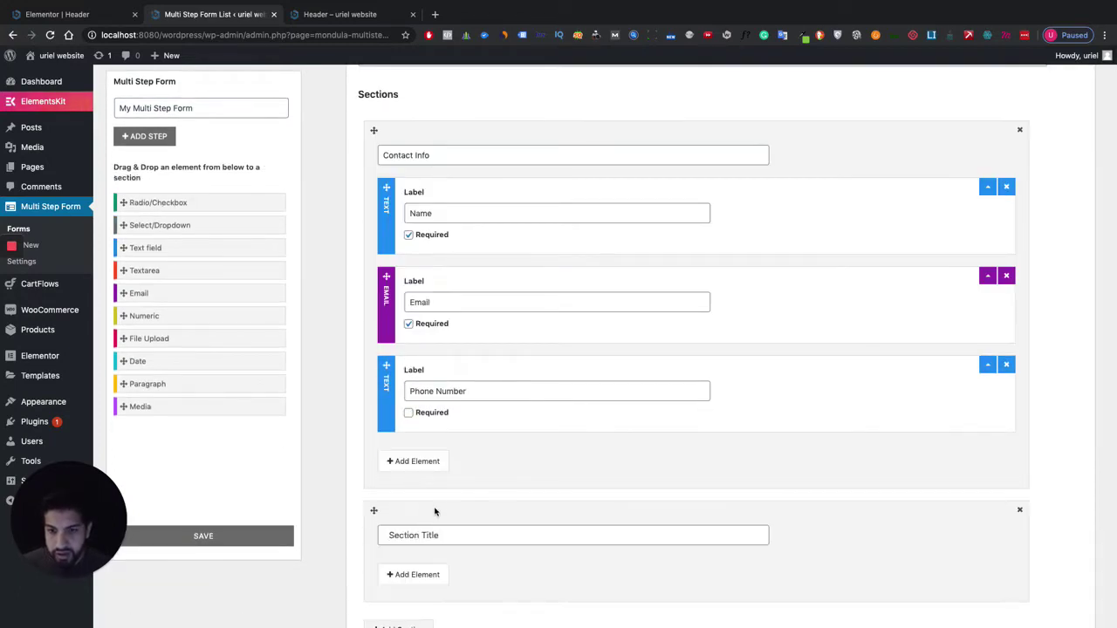
{"action": "scroll", "coordinate": [537, 403], "scroll_direction": "down", "scroll_amount": 1}
{"action": "scroll", "coordinate": [537, 403], "scroll_direction": "down", "scroll_amount": 2}
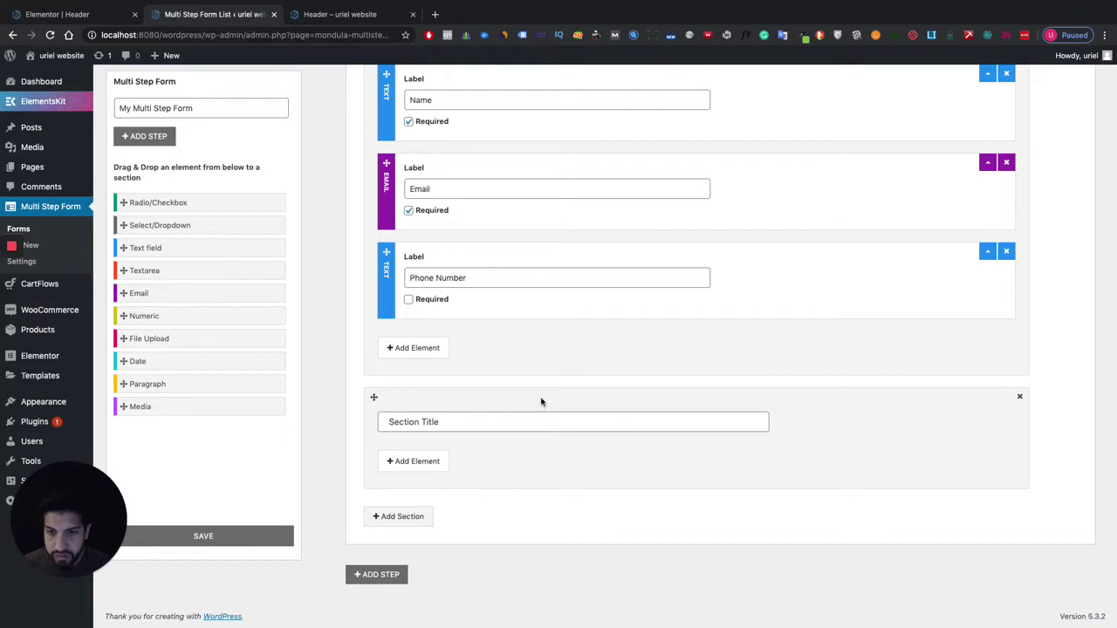
{"action": "scroll", "coordinate": [541, 401], "scroll_direction": "up", "scroll_amount": 2}
{"action": "scroll", "coordinate": [541, 400], "scroll_direction": "down", "scroll_amount": 2}
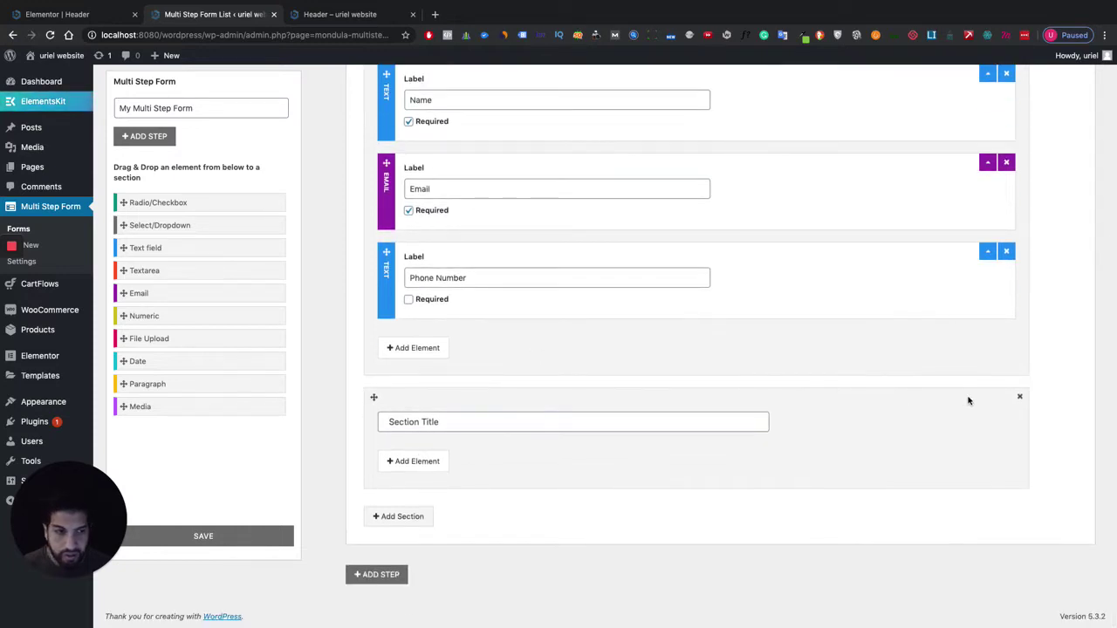
{"action": "left_click", "coordinate": [1019, 397]}
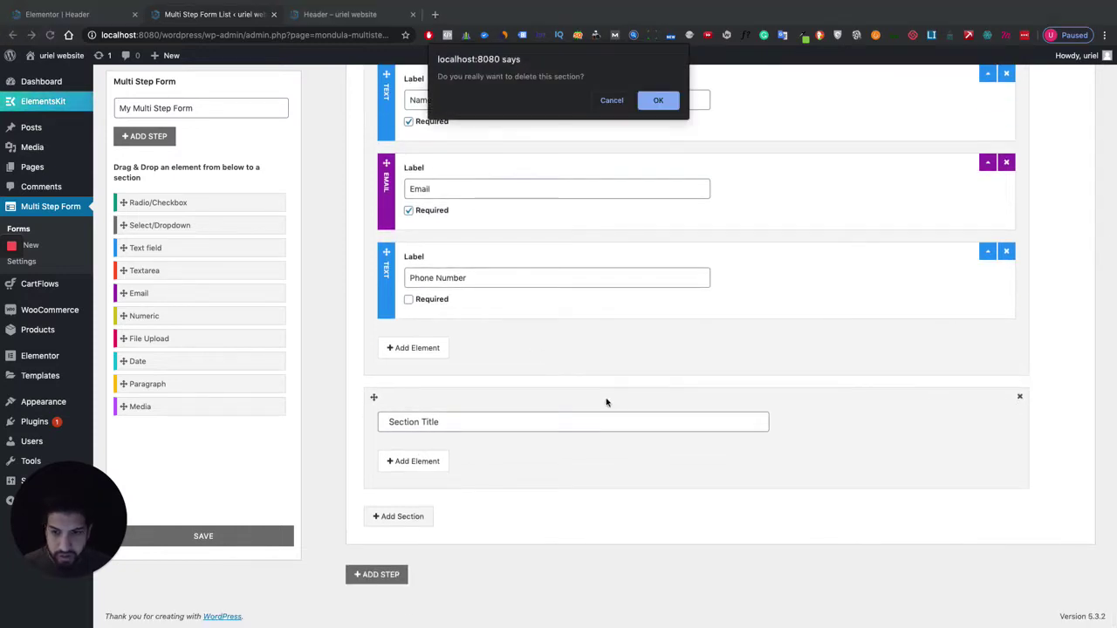
{"action": "left_click", "coordinate": [660, 101]}
Add a second, empty step to the form below Step 1.
{"action": "scroll", "coordinate": [453, 419], "scroll_direction": "up", "scroll_amount": 3}
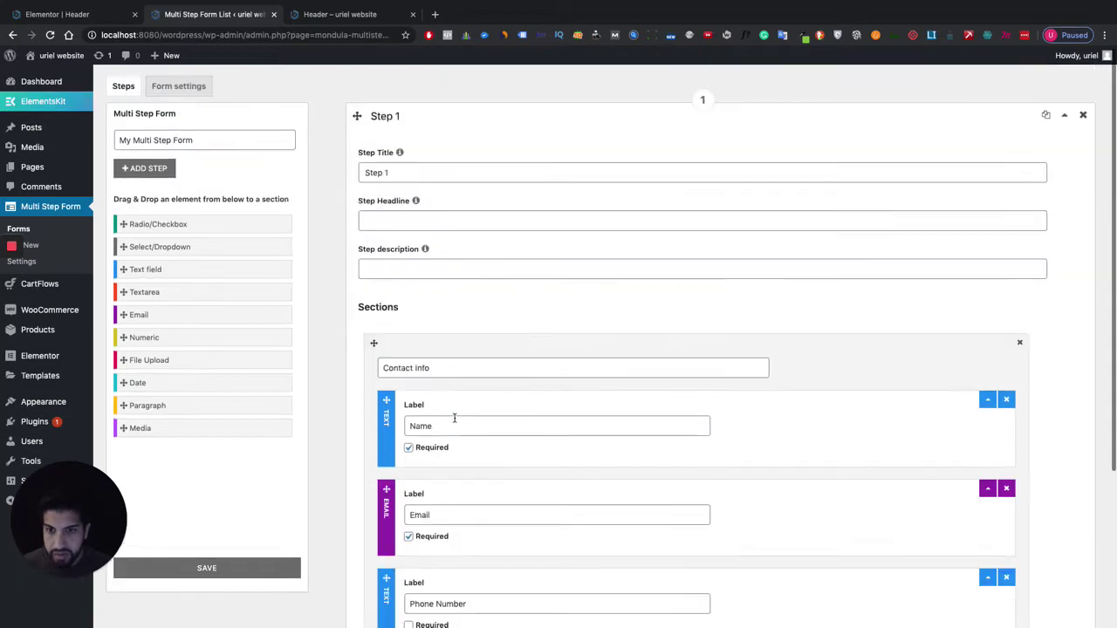
{"action": "scroll", "coordinate": [481, 422], "scroll_direction": "down", "scroll_amount": 3}
{"action": "left_click", "coordinate": [392, 573]}
Title the new step 'Step 2'.
{"action": "scroll", "coordinate": [393, 571], "scroll_direction": "down", "scroll_amount": 4}
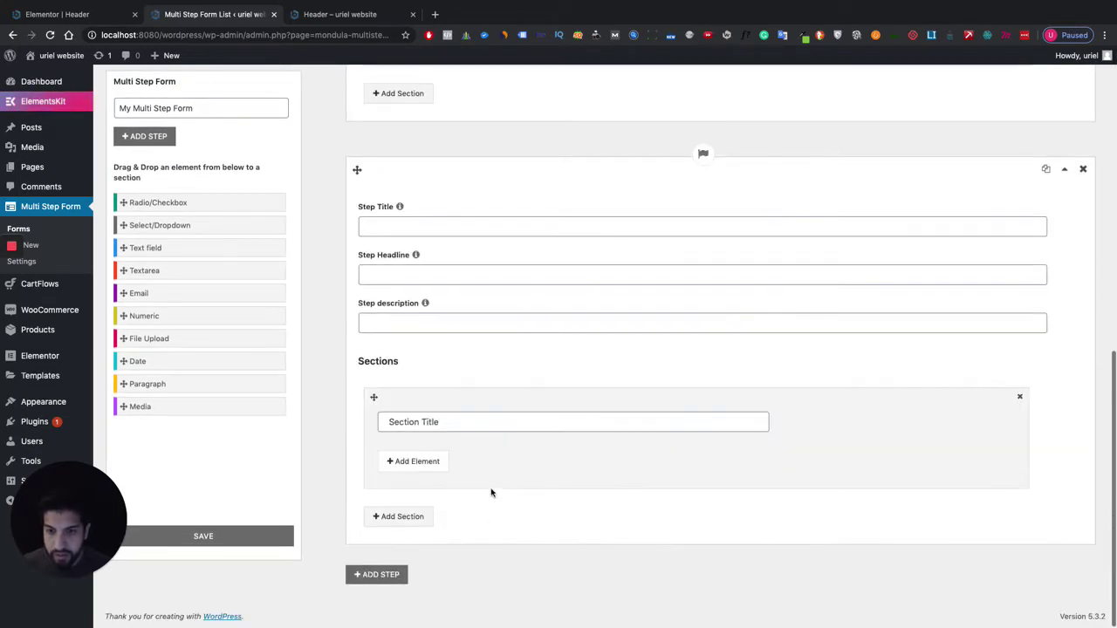
{"action": "scroll", "coordinate": [396, 301], "scroll_direction": "up", "scroll_amount": 2}
{"action": "left_click", "coordinate": [410, 340]}
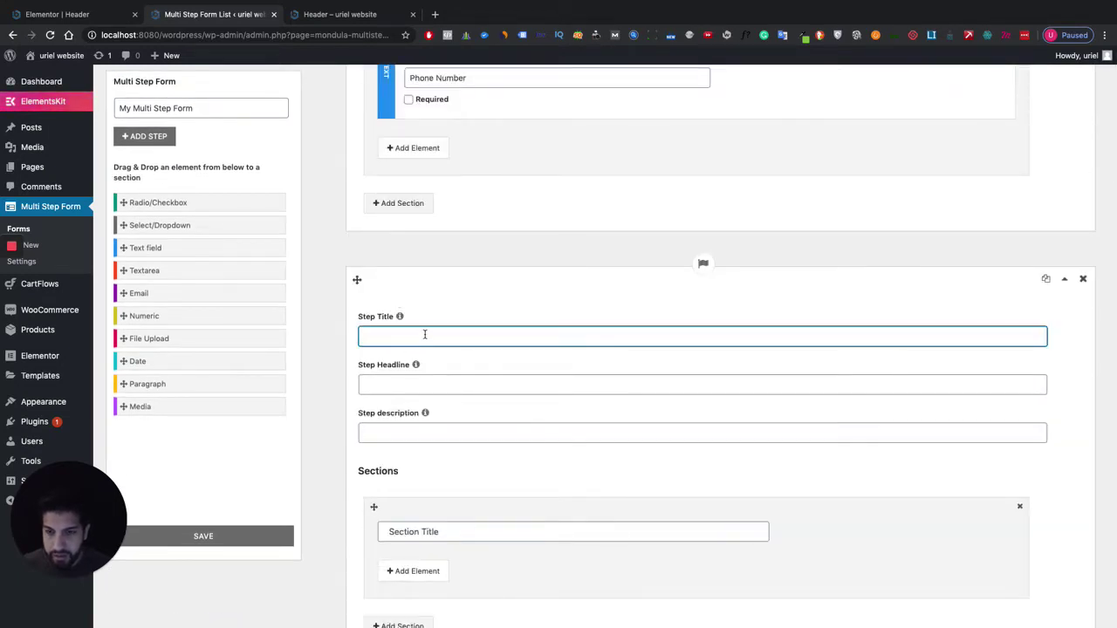
{"action": "scroll", "coordinate": [425, 334], "scroll_direction": "down", "scroll_amount": 1}
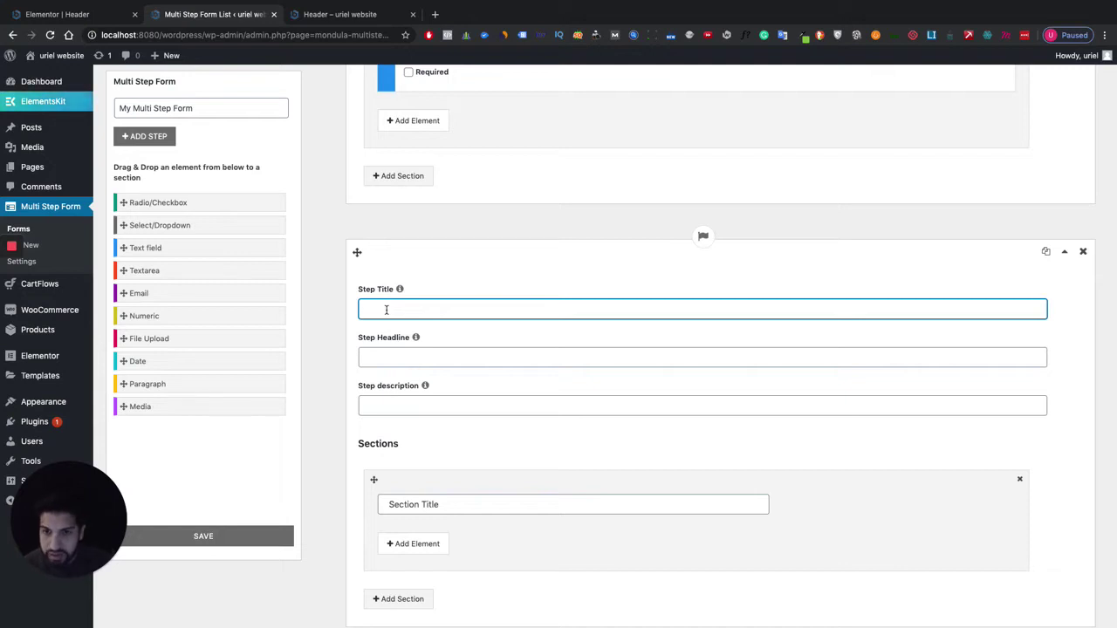
{"action": "scroll", "coordinate": [427, 317], "scroll_direction": "down", "scroll_amount": 3}
{"action": "scroll", "coordinate": [429, 317], "scroll_direction": "up", "scroll_amount": 4}
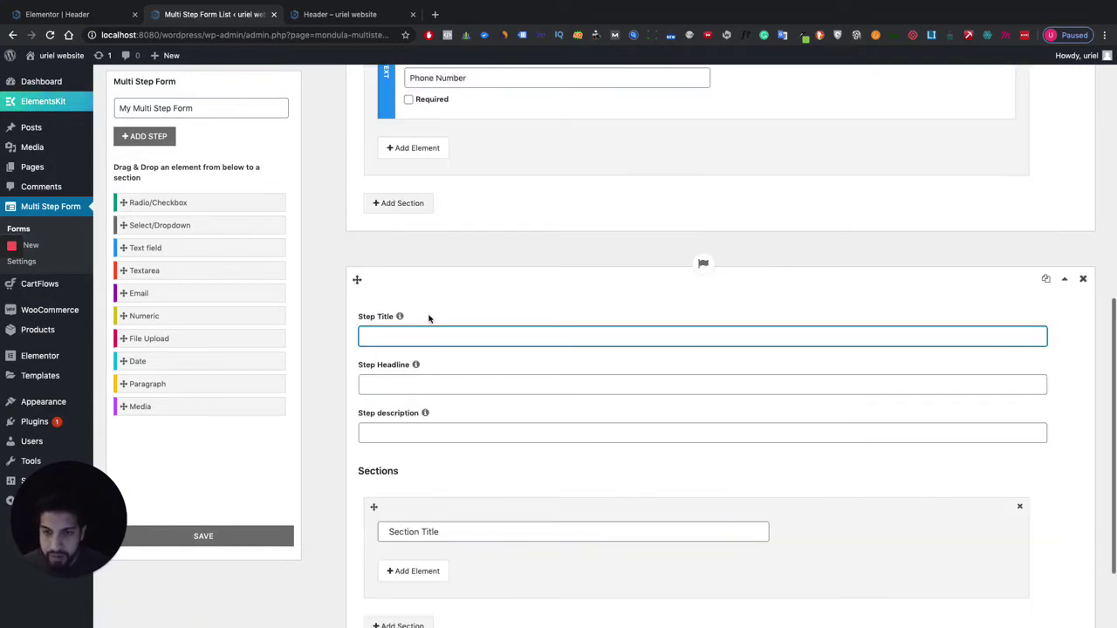
{"action": "type", "text": "Ste"}
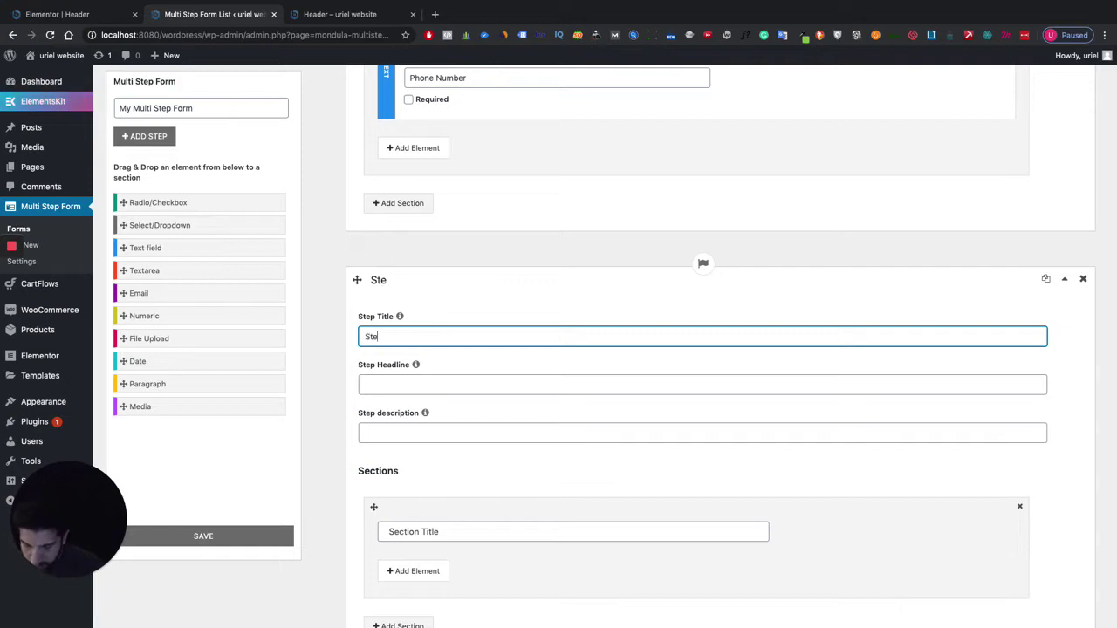
{"action": "type", "text": "p 2"}
{"action": "scroll", "coordinate": [467, 436], "scroll_direction": "down", "scroll_amount": 4}
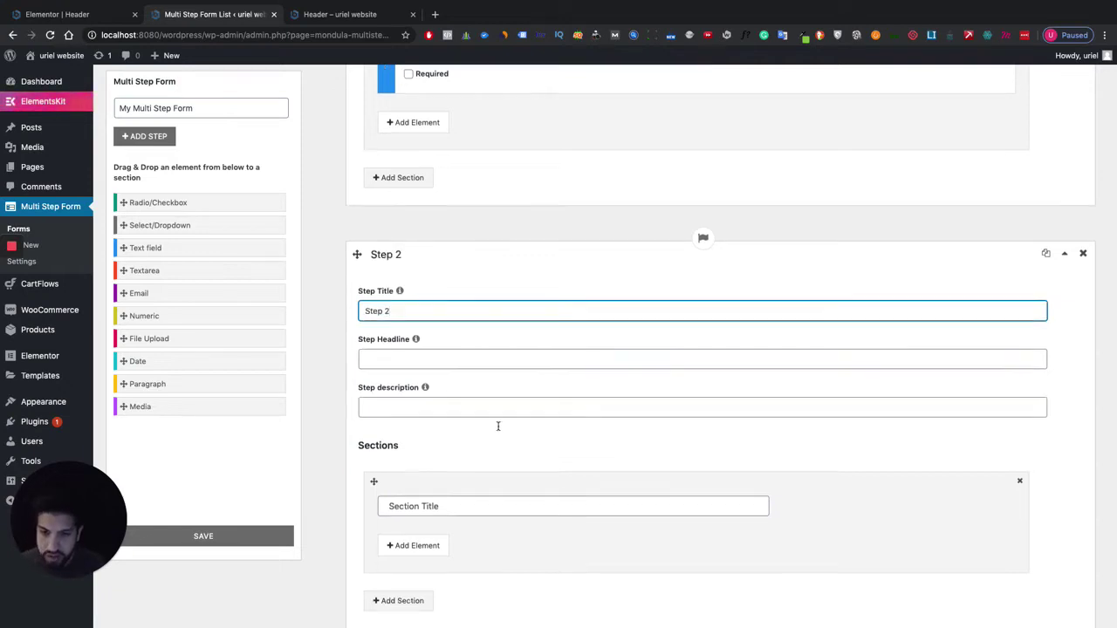
Name Step 2's section 'Main Info'.
{"action": "left_click", "coordinate": [408, 426]}
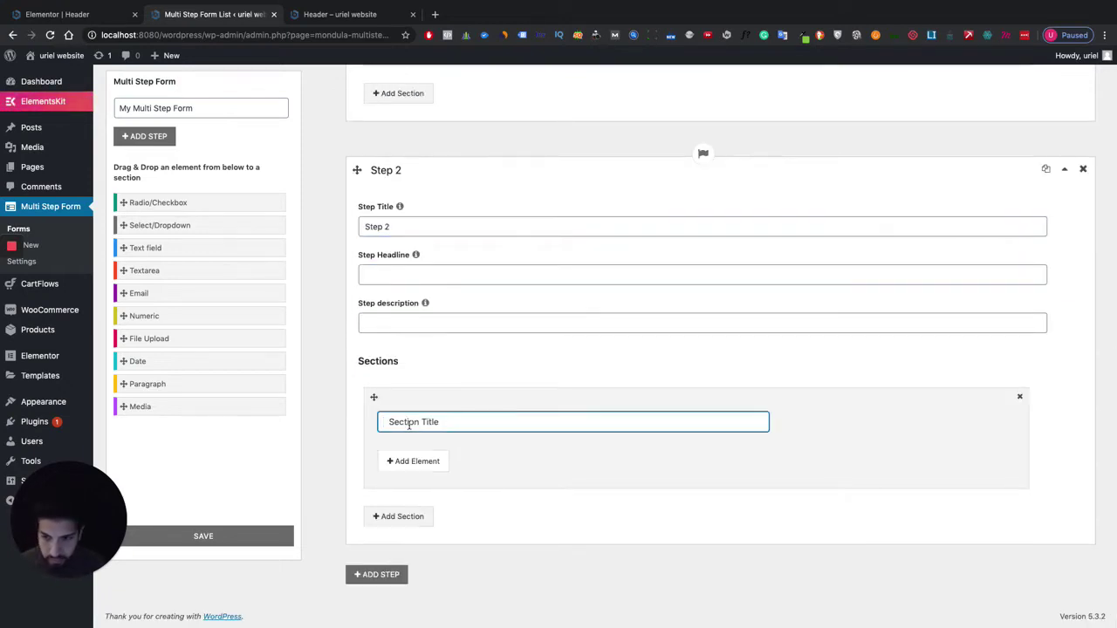
{"action": "type", "text": "Section Title"}
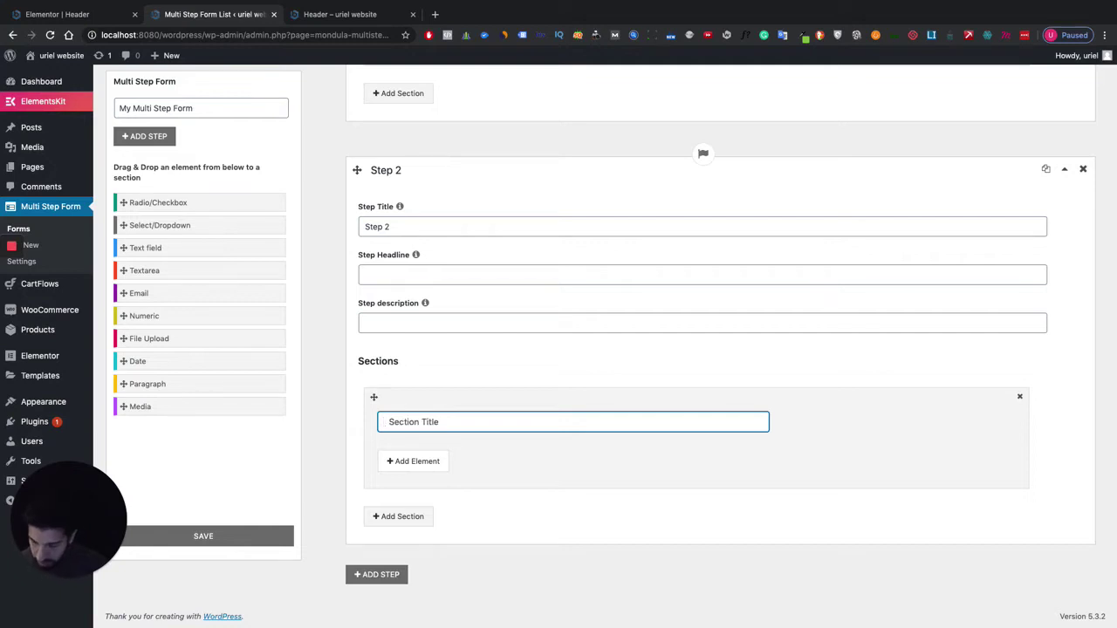
{"action": "type", "text": "Ino"}
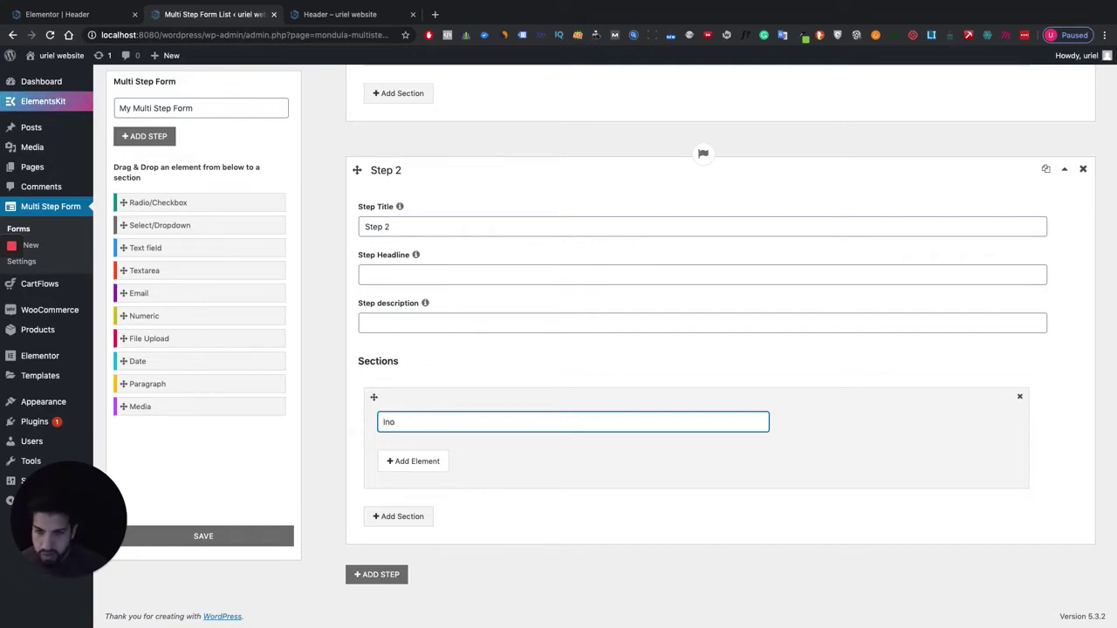
{"action": "key", "text": "BackSpace"}
{"action": "key", "text": "BackSpace"}
{"action": "key", "text": "BackSpace"}
{"action": "type", "text": "Main Inf"}
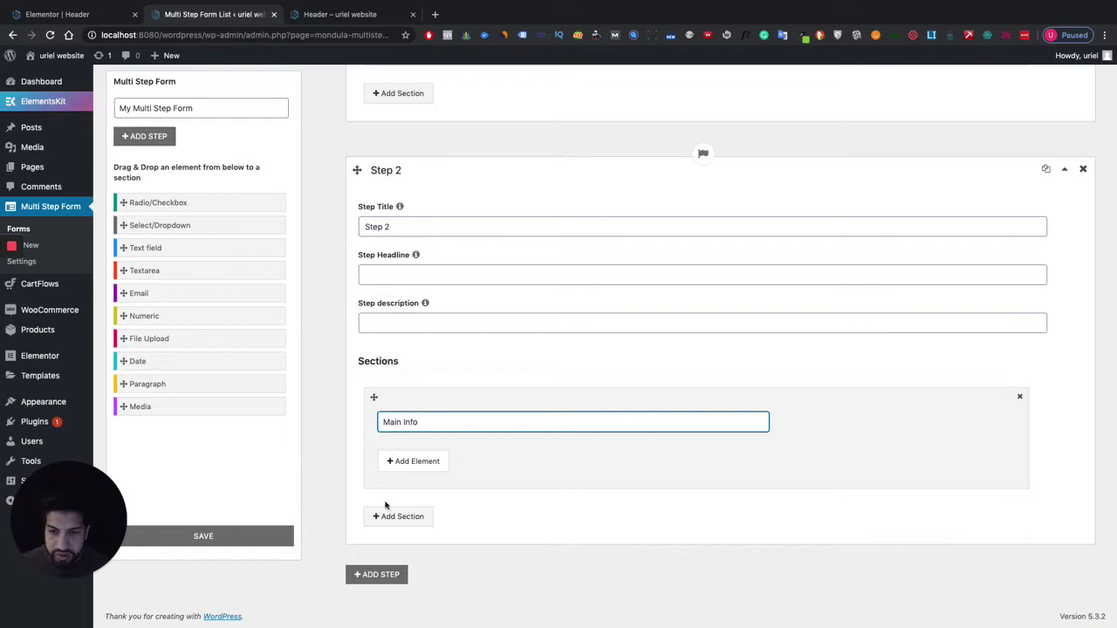
{"action": "left_click", "coordinate": [535, 481]}
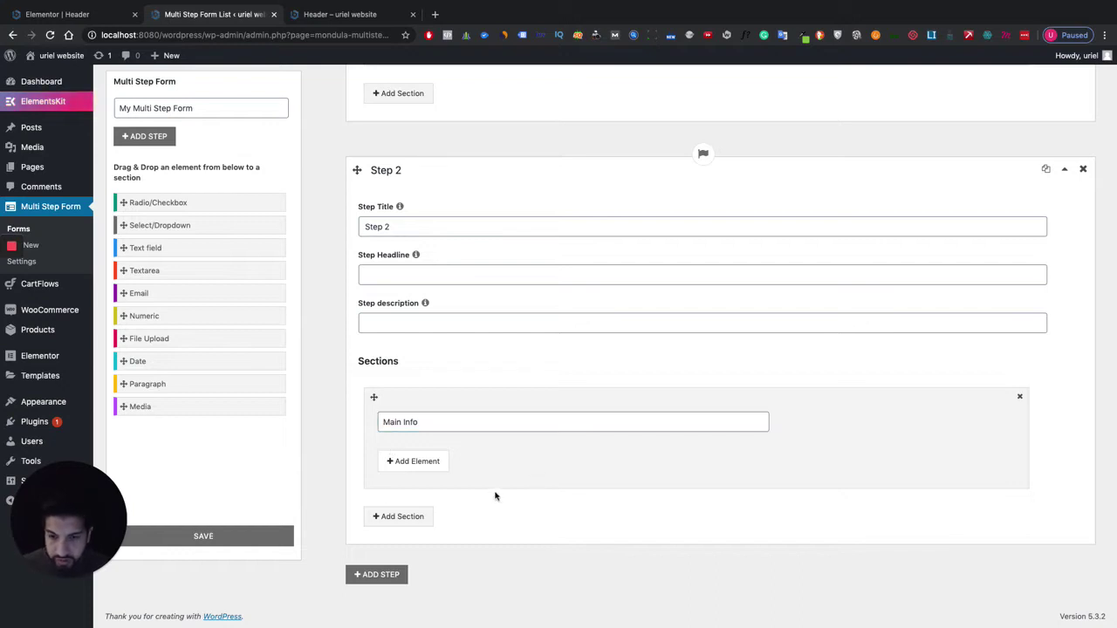
Add and delete an extra section, then bring up element types for Main Info.
{"action": "left_click", "coordinate": [402, 517]}
{"action": "scroll", "coordinate": [541, 498], "scroll_direction": "down", "scroll_amount": 2}
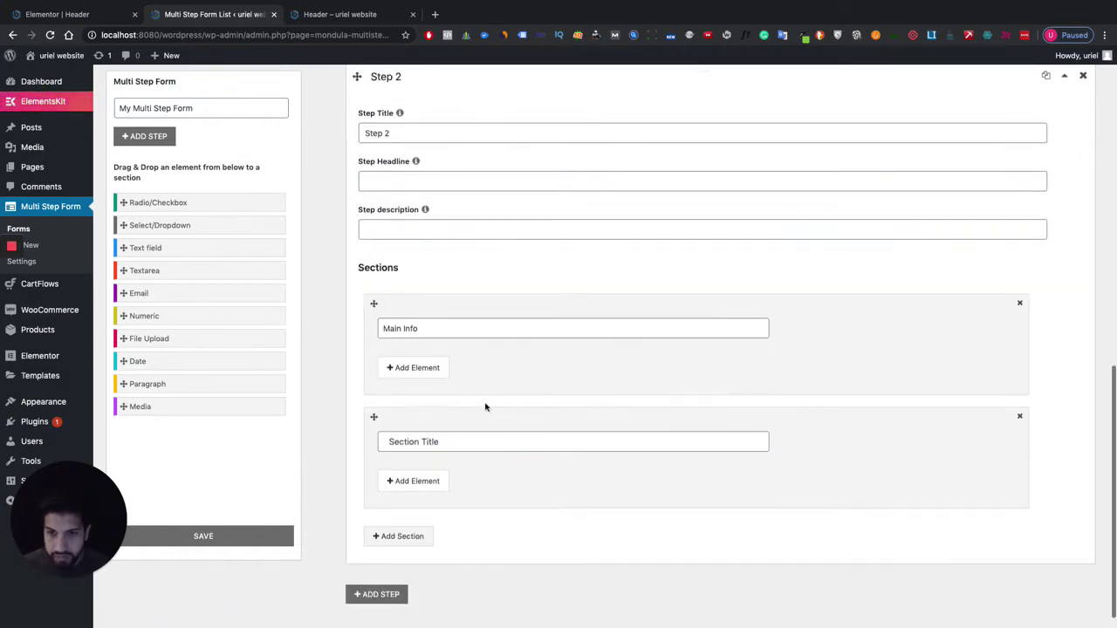
{"action": "left_click", "coordinate": [1020, 417]}
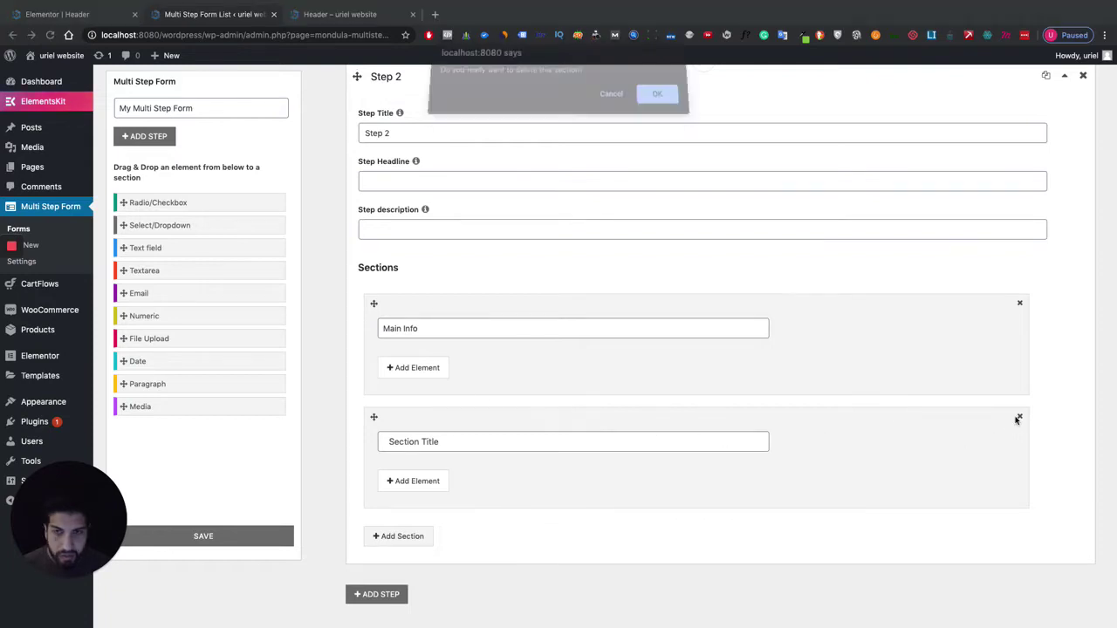
{"action": "left_click", "coordinate": [652, 102]}
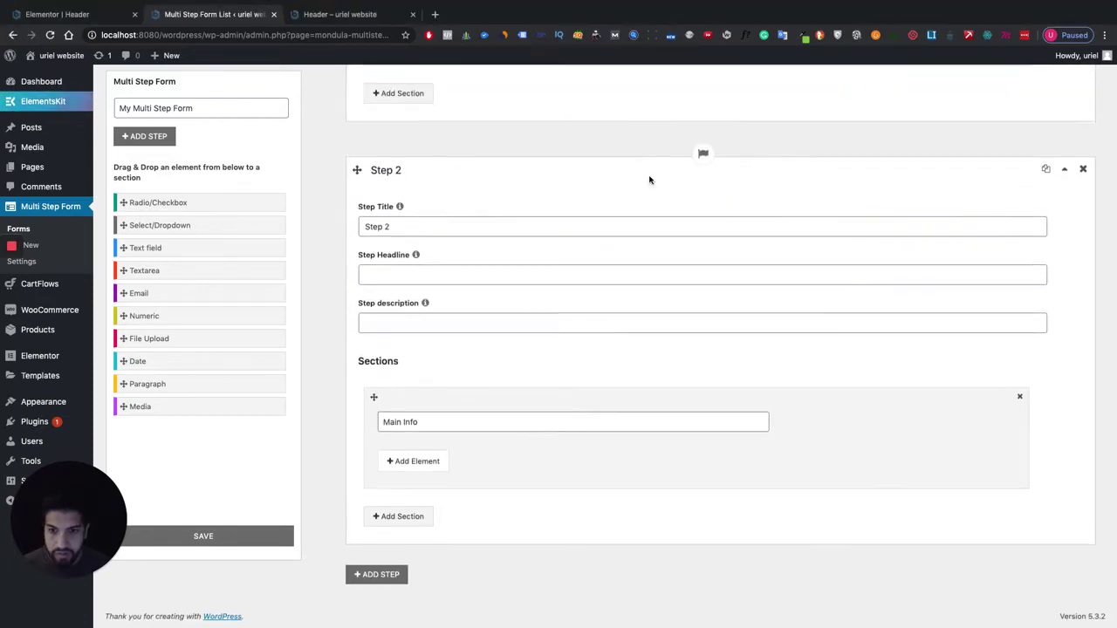
{"action": "left_click", "coordinate": [415, 463]}
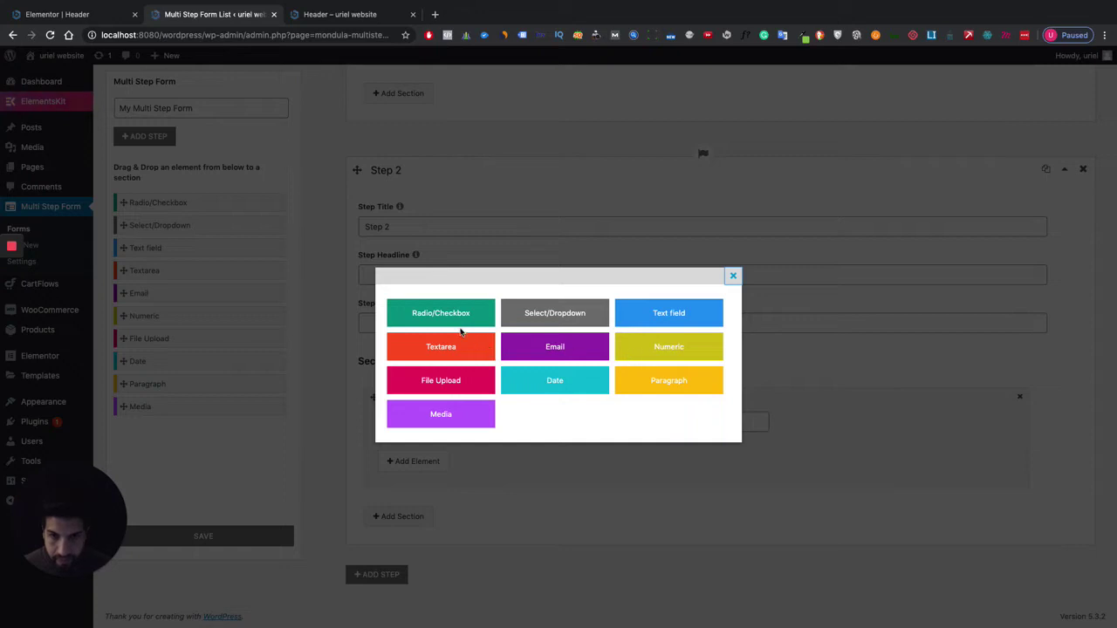
Add a required Radio/Checkbox question labelled 'How dogs do you have' to Main Info.
{"action": "left_click", "coordinate": [461, 326]}
{"action": "scroll", "coordinate": [535, 444], "scroll_direction": "down", "scroll_amount": 1}
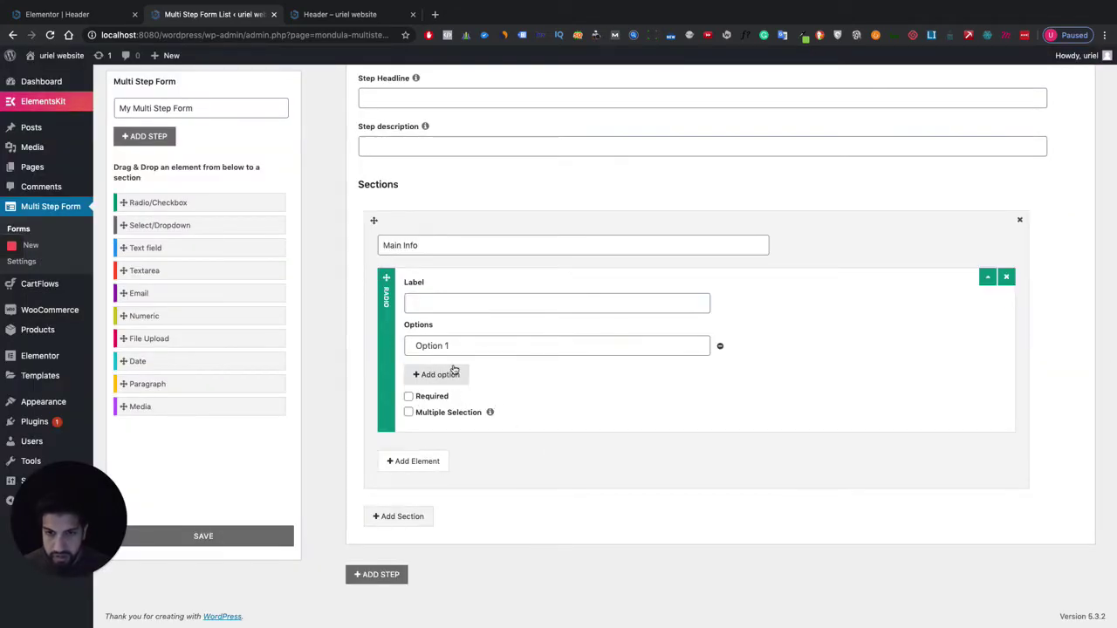
{"action": "left_click", "coordinate": [470, 343]}
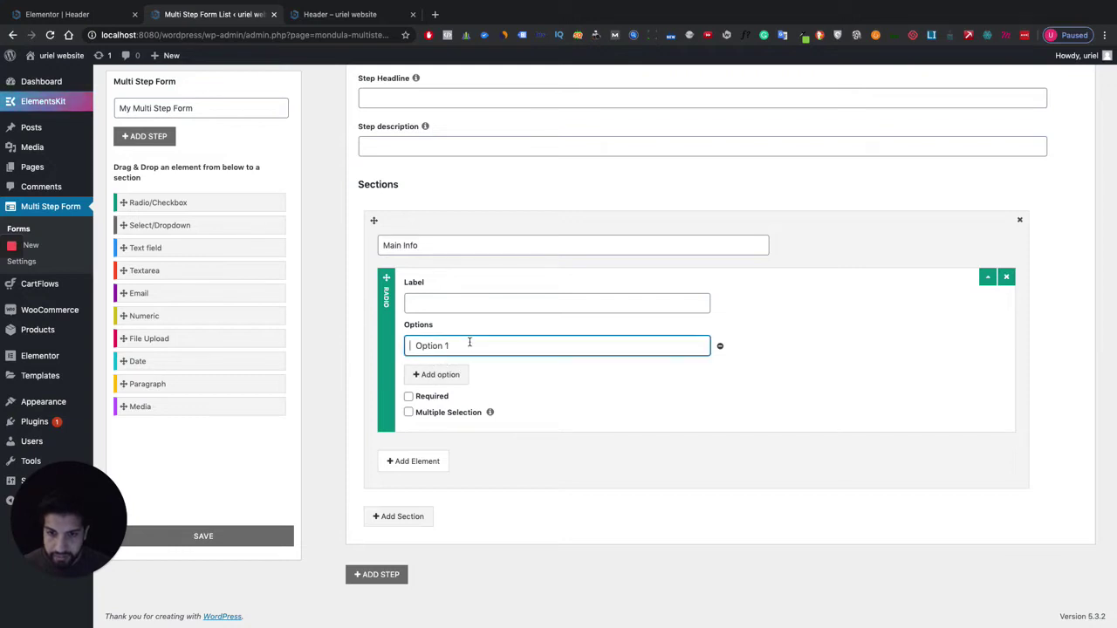
{"action": "left_click", "coordinate": [437, 303]}
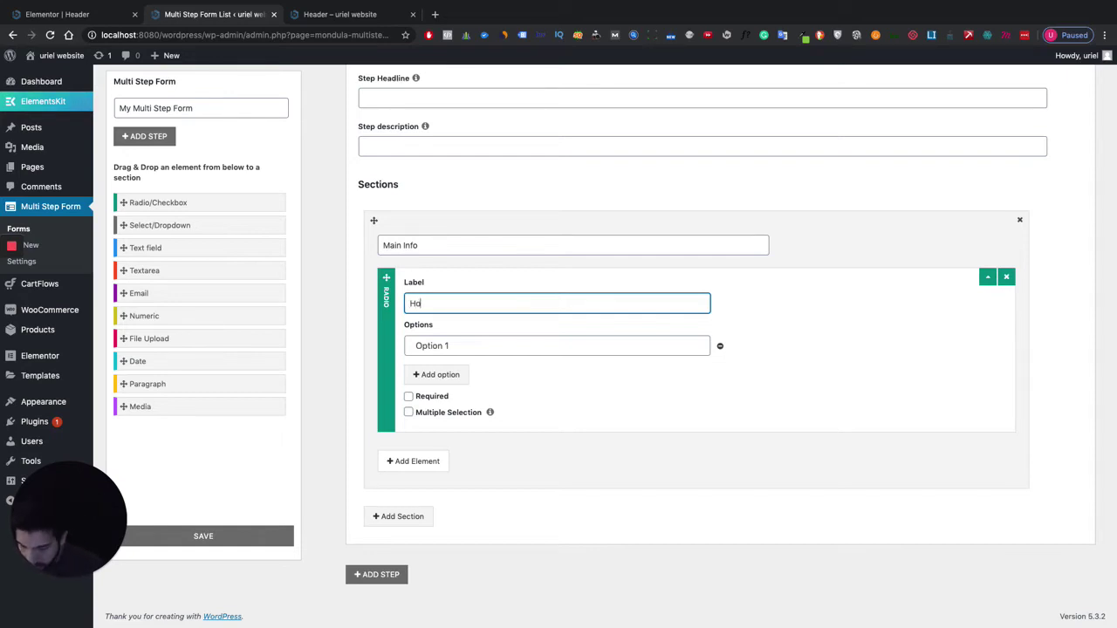
{"action": "type", "text": "How"}
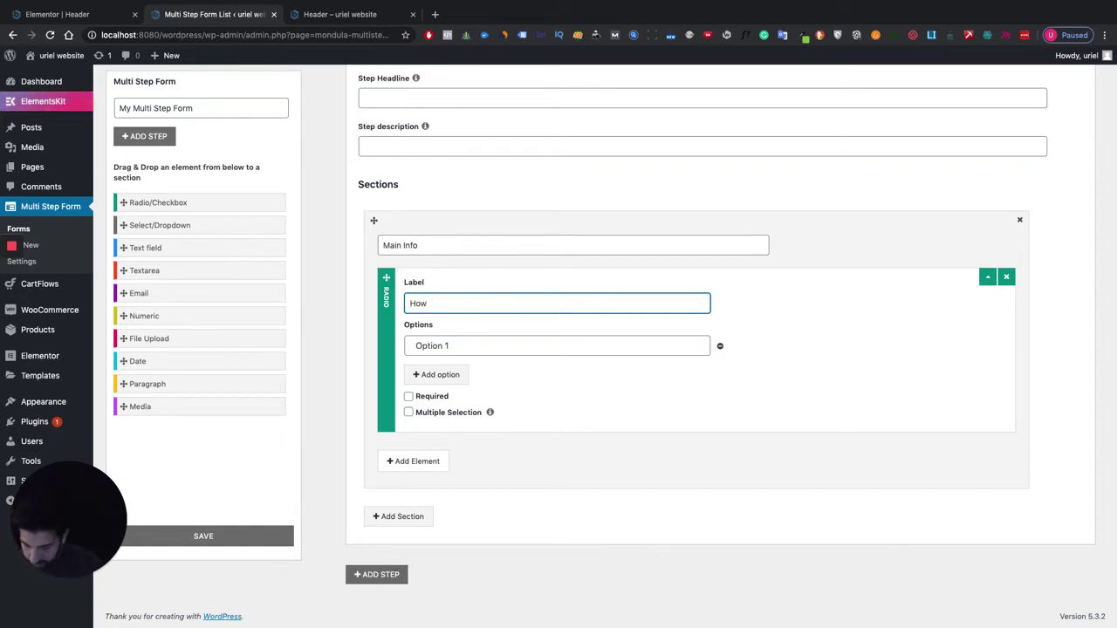
{"action": "type", "text": " dogs"}
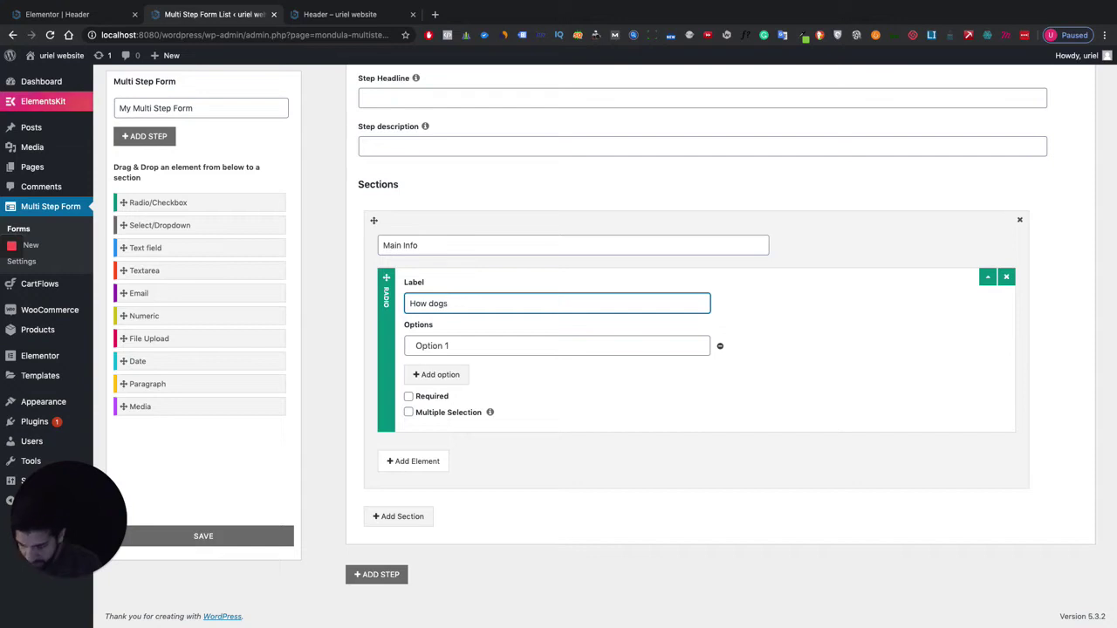
{"action": "type", "text": " do you hav"}
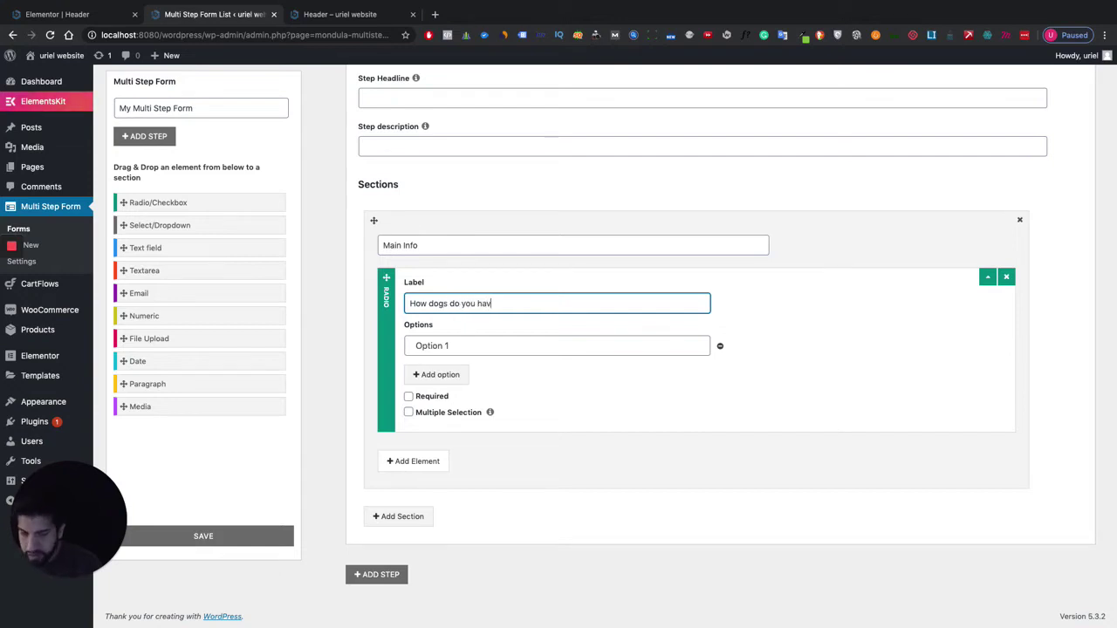
{"action": "type", "text": "e"}
{"action": "left_click", "coordinate": [526, 396]}
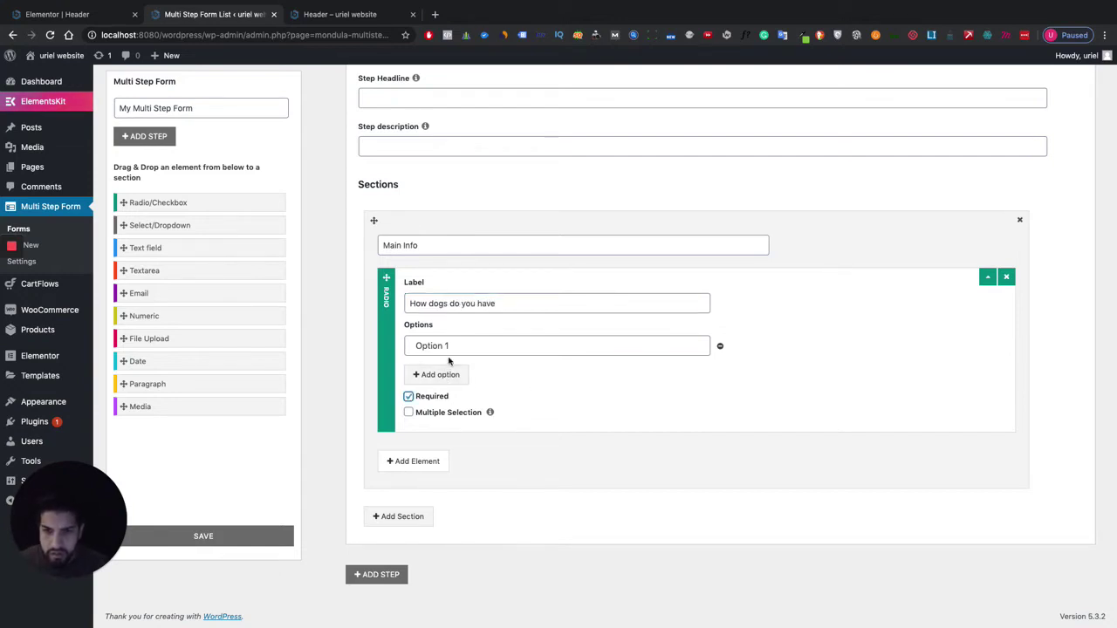
Give the radio question the answer options 1, 2 and 3.
{"action": "left_click", "coordinate": [481, 345]}
{"action": "type", "text": "1"}
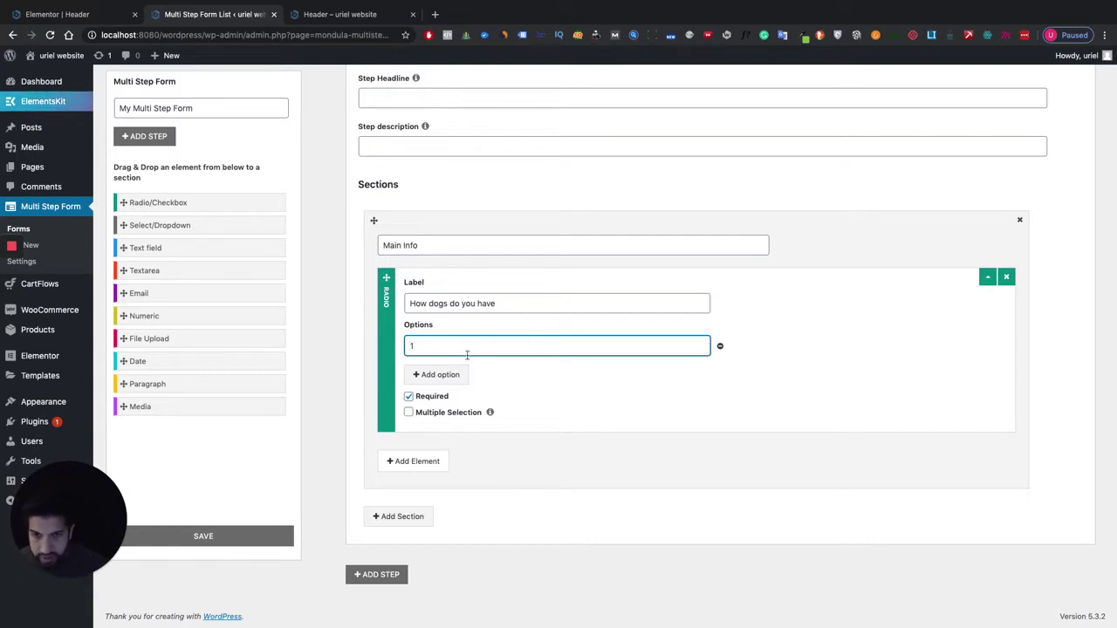
{"action": "left_click", "coordinate": [452, 375]}
{"action": "left_click", "coordinate": [457, 377]}
{"action": "type", "text": "2"}
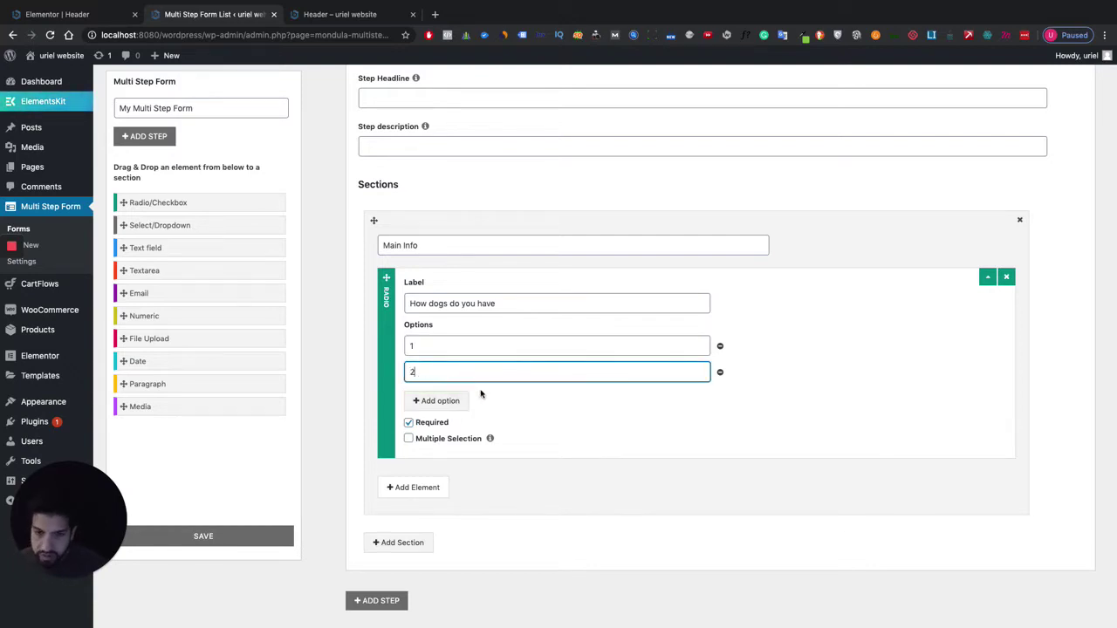
{"action": "left_click", "coordinate": [436, 400]}
{"action": "left_click", "coordinate": [453, 398]}
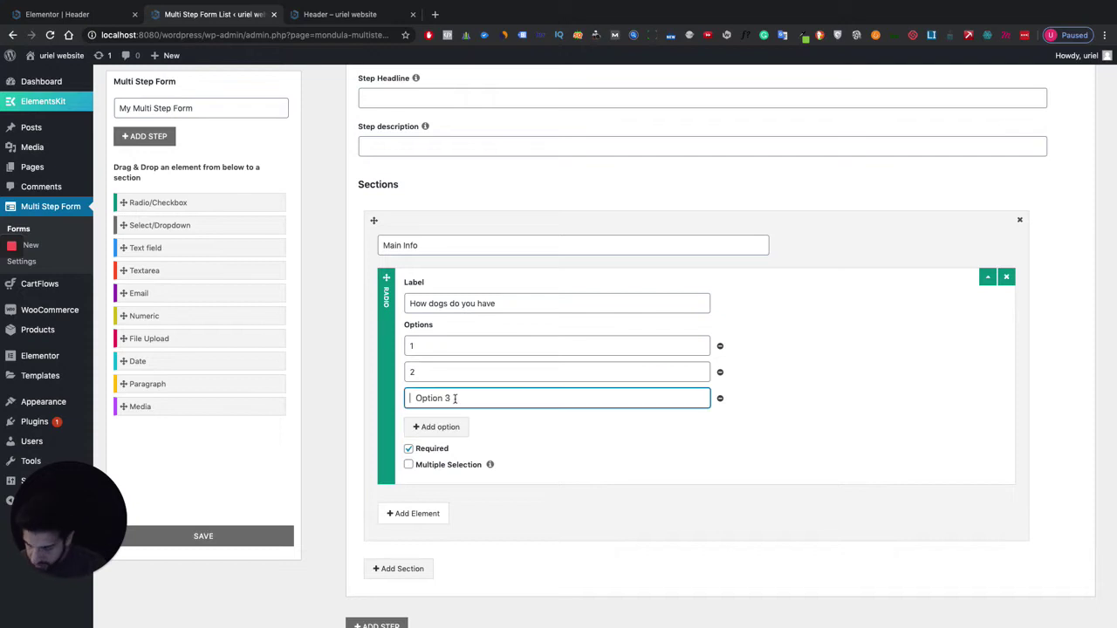
{"action": "type", "text": "4"}
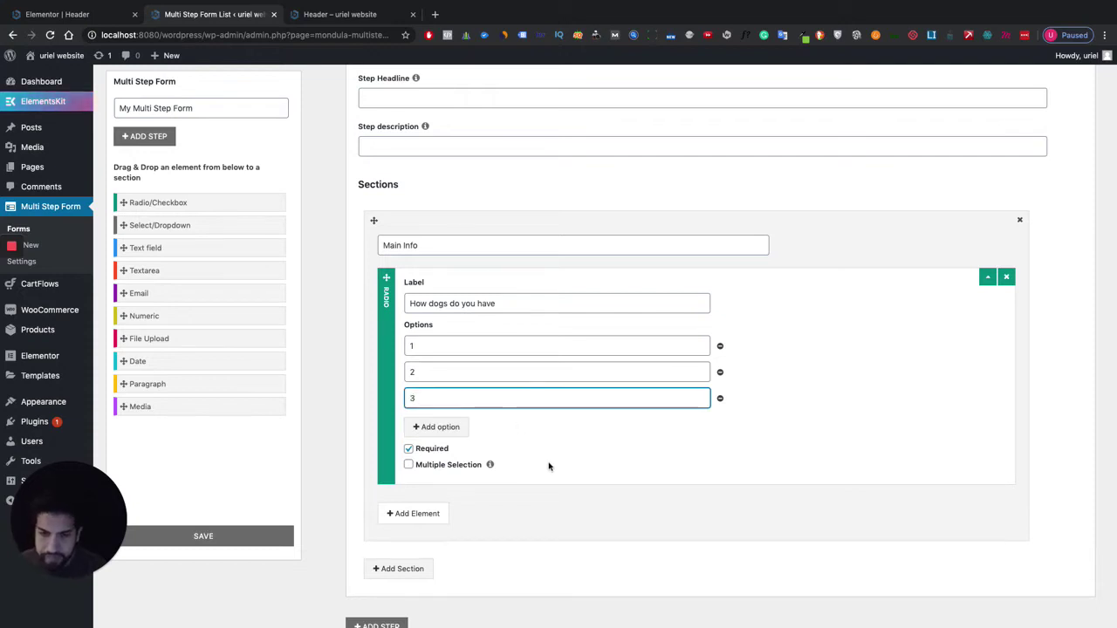
{"action": "left_click", "coordinate": [549, 465]}
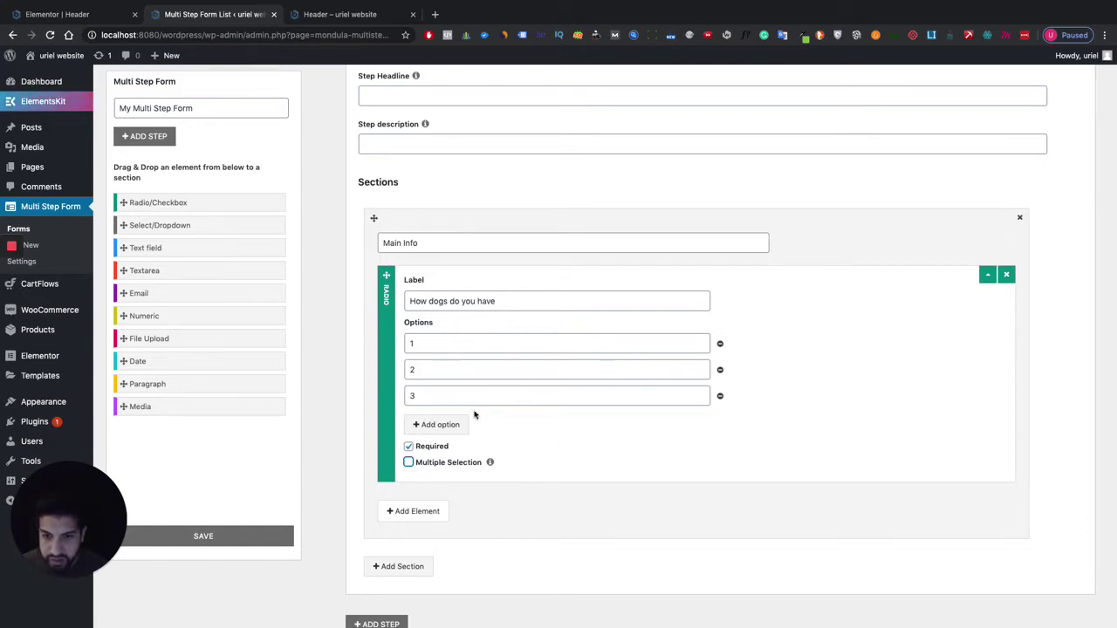
{"action": "scroll", "coordinate": [517, 448], "scroll_direction": "down", "scroll_amount": 2}
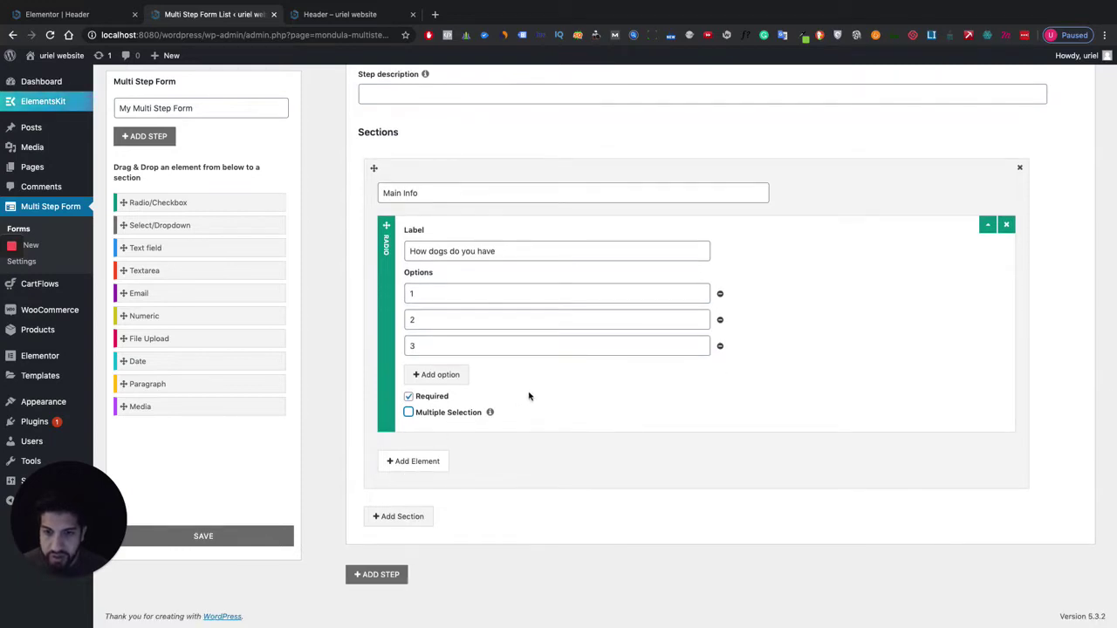
Add a second section to Step 2 titled 'Website Info'.
{"action": "left_click", "coordinate": [417, 518]}
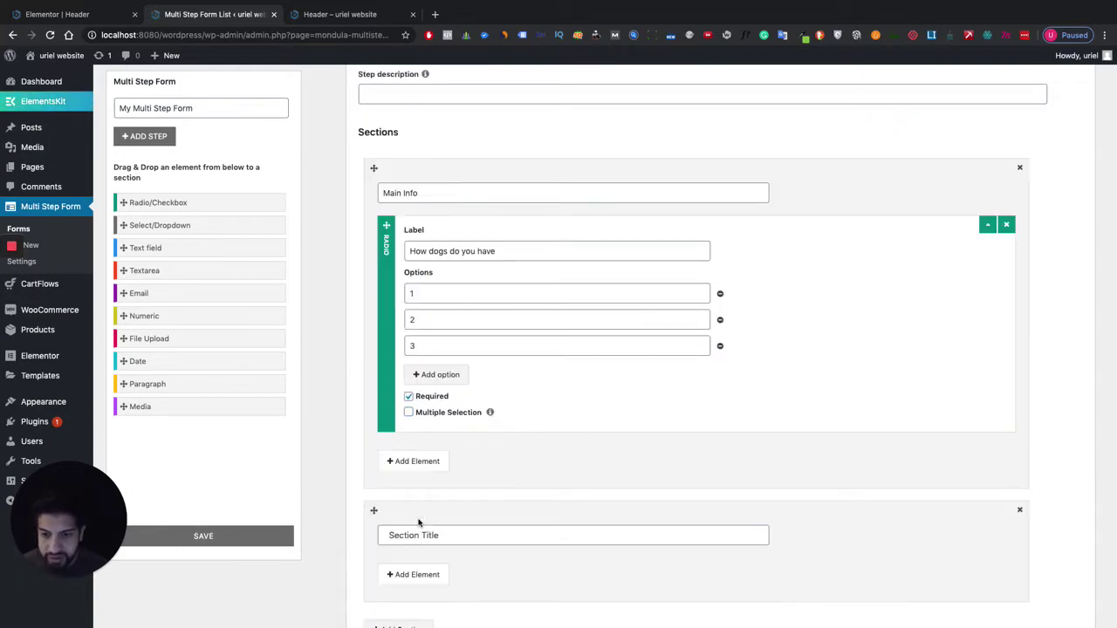
{"action": "scroll", "coordinate": [466, 479], "scroll_direction": "down", "scroll_amount": 2}
{"action": "left_click", "coordinate": [398, 427]}
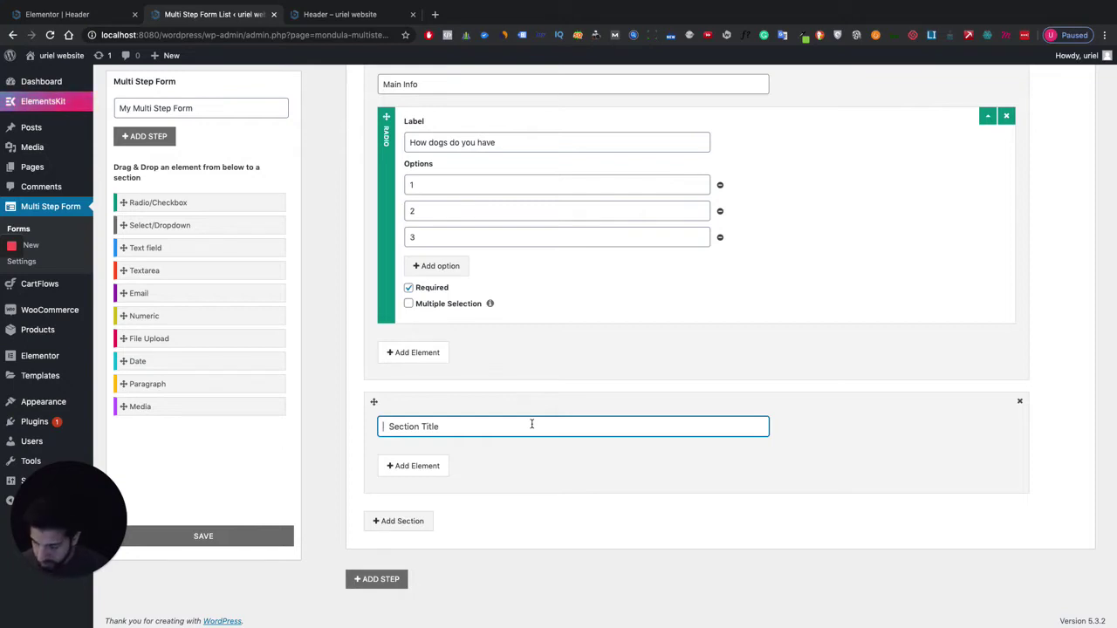
{"action": "type", "text": "Website"}
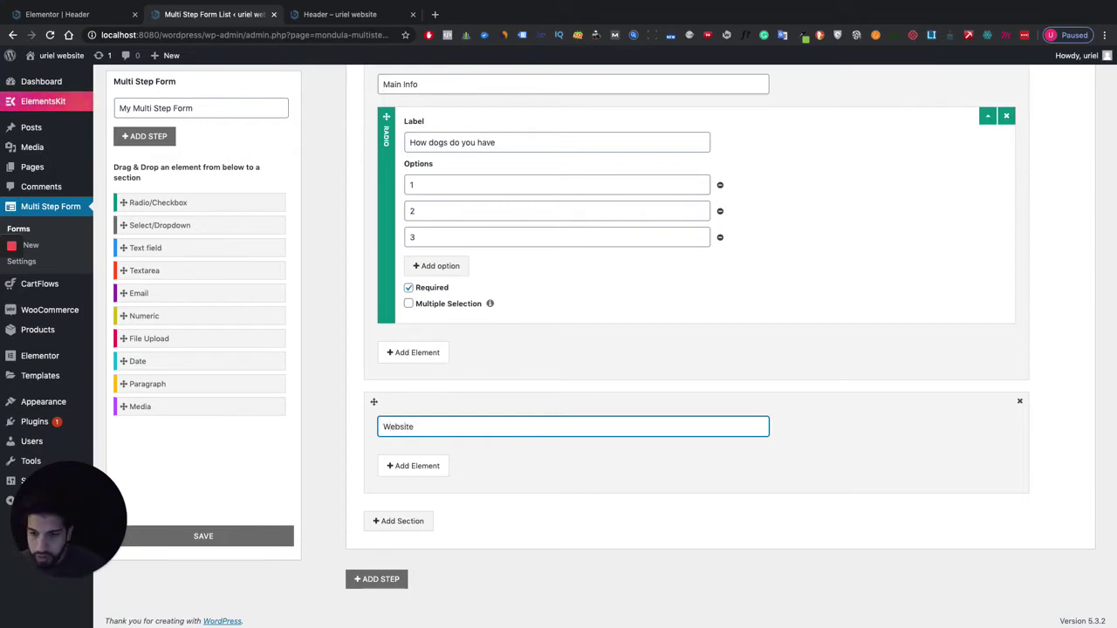
{"action": "type", "text": " Inf"}
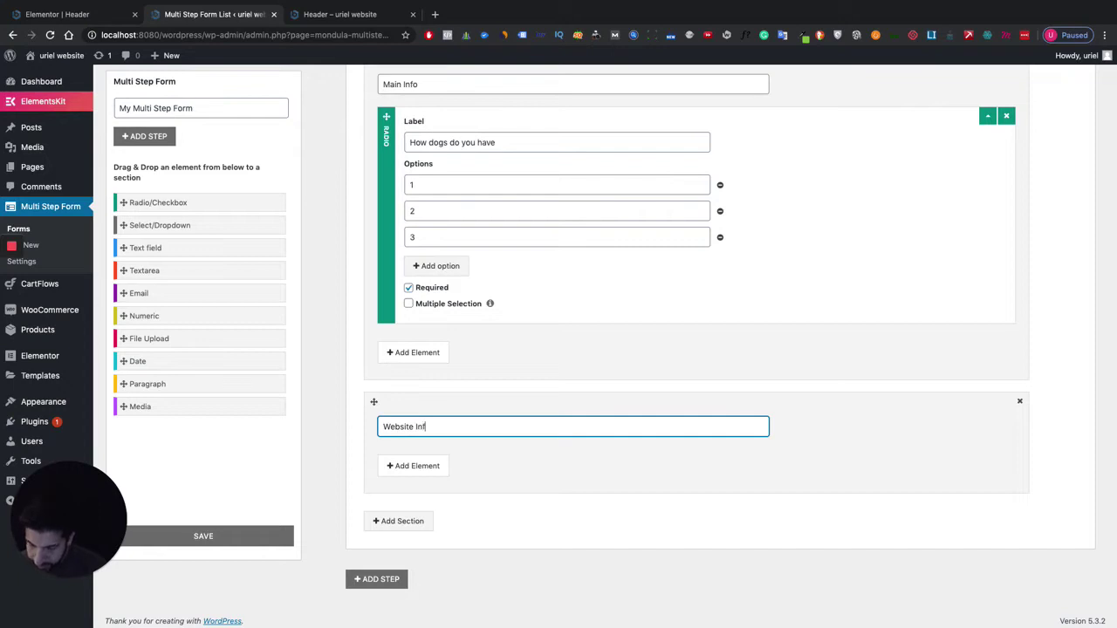
{"action": "type", "text": "o"}
Add a text field labelled 'Website Url' to Website Info.
{"action": "left_click", "coordinate": [431, 465]}
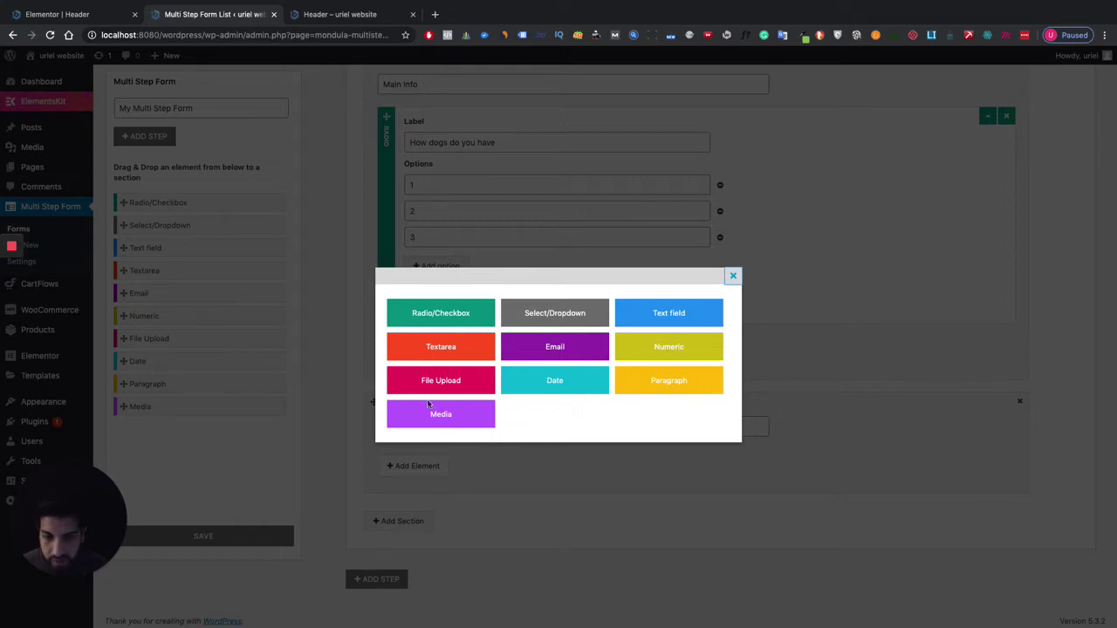
{"action": "left_click", "coordinate": [680, 321]}
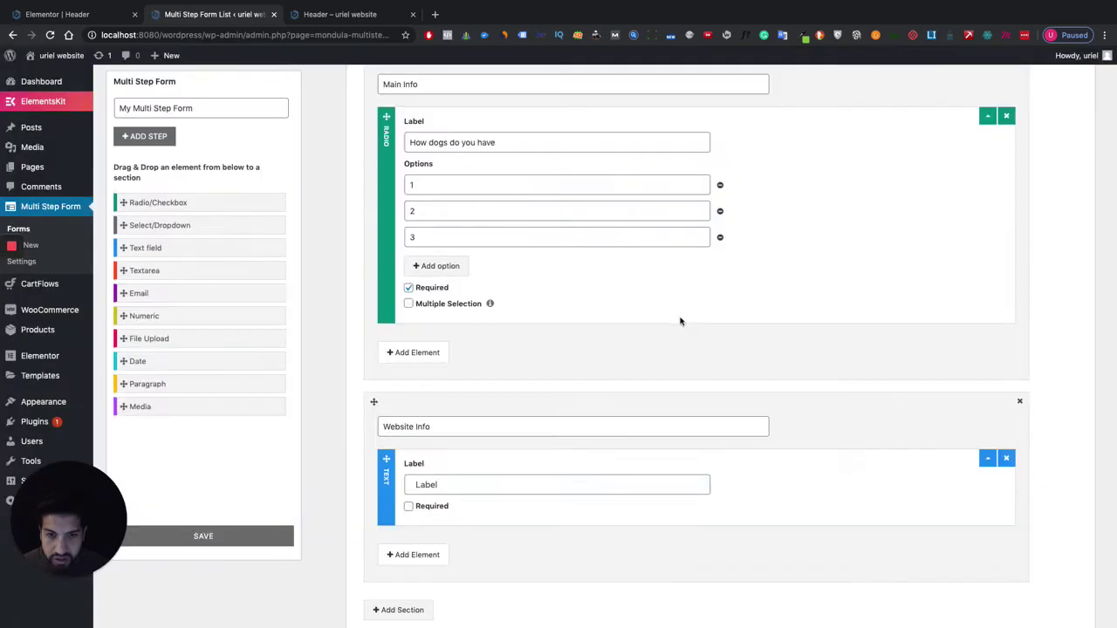
{"action": "scroll", "coordinate": [530, 470], "scroll_direction": "down", "scroll_amount": 2}
{"action": "left_click", "coordinate": [469, 397]}
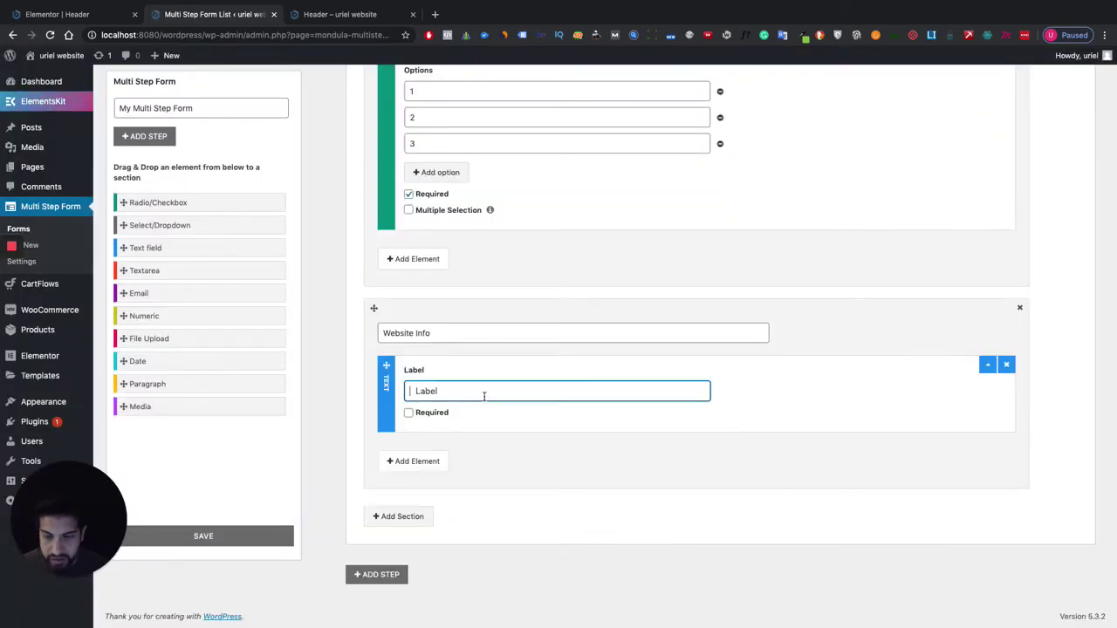
{"action": "type", "text": "Webs"}
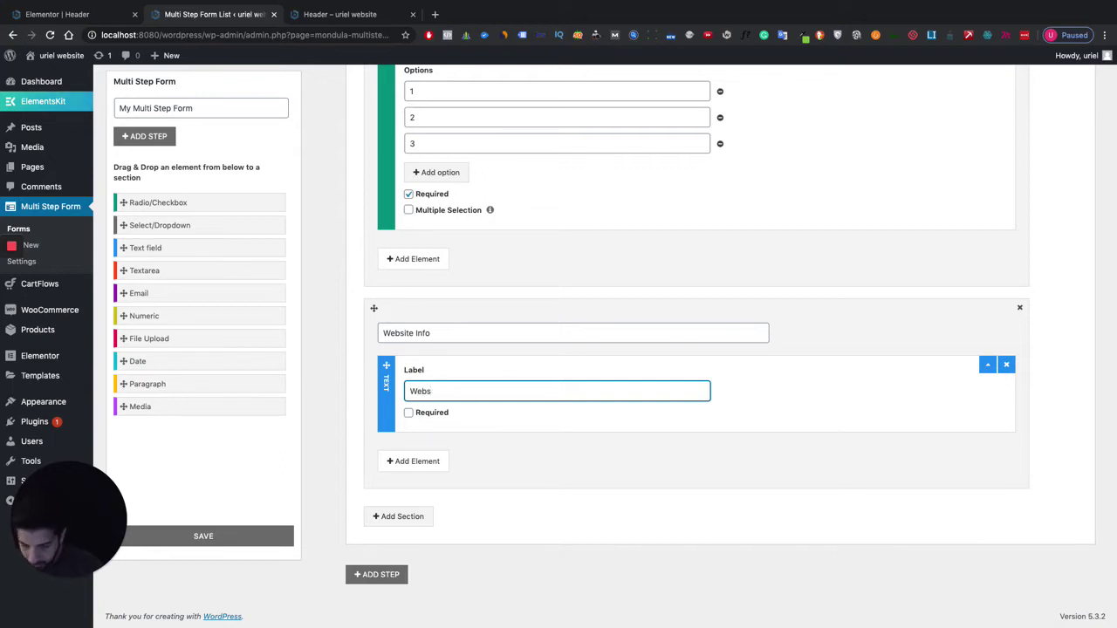
{"action": "type", "text": "ite Url"}
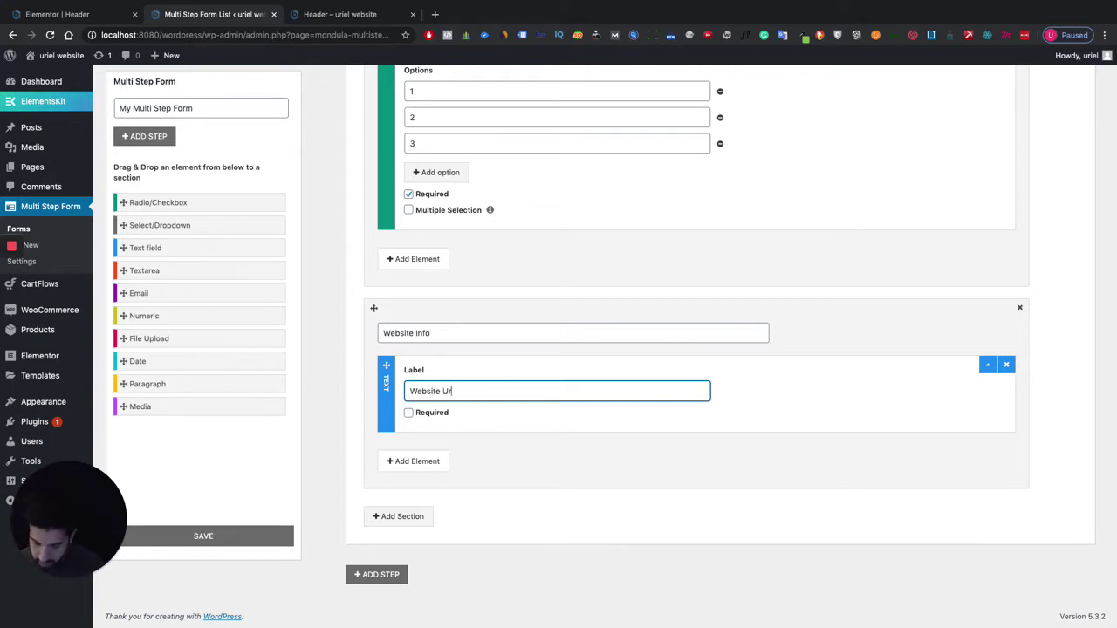
Add a File Upload field labelled 'File' to Website Info.
{"action": "left_click", "coordinate": [409, 466]}
{"action": "left_click", "coordinate": [460, 381]}
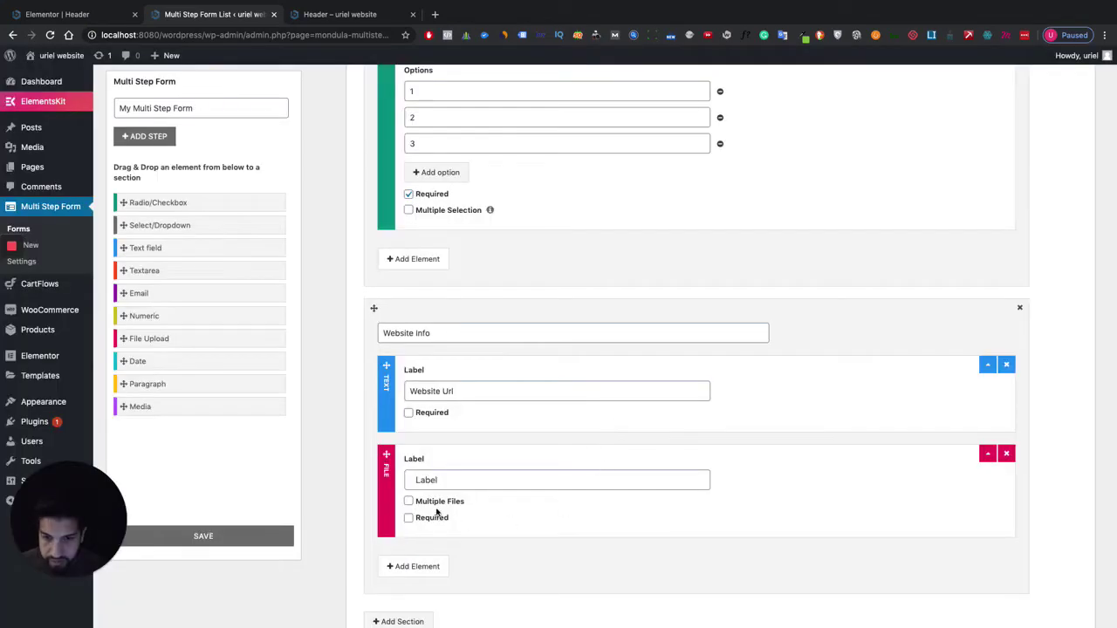
{"action": "left_click", "coordinate": [464, 472]}
{"action": "type", "text": "File"}
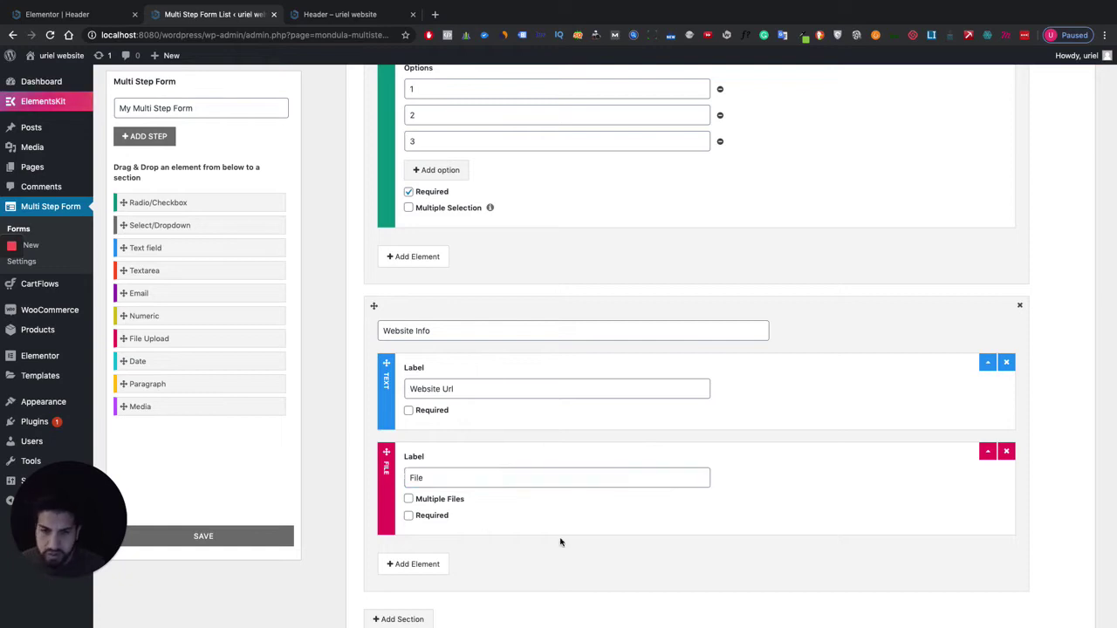
{"action": "scroll", "coordinate": [561, 541], "scroll_direction": "down", "scroll_amount": 3}
{"action": "scroll", "coordinate": [511, 474], "scroll_direction": "down", "scroll_amount": 5}
{"action": "scroll", "coordinate": [513, 474], "scroll_direction": "up", "scroll_amount": 10}
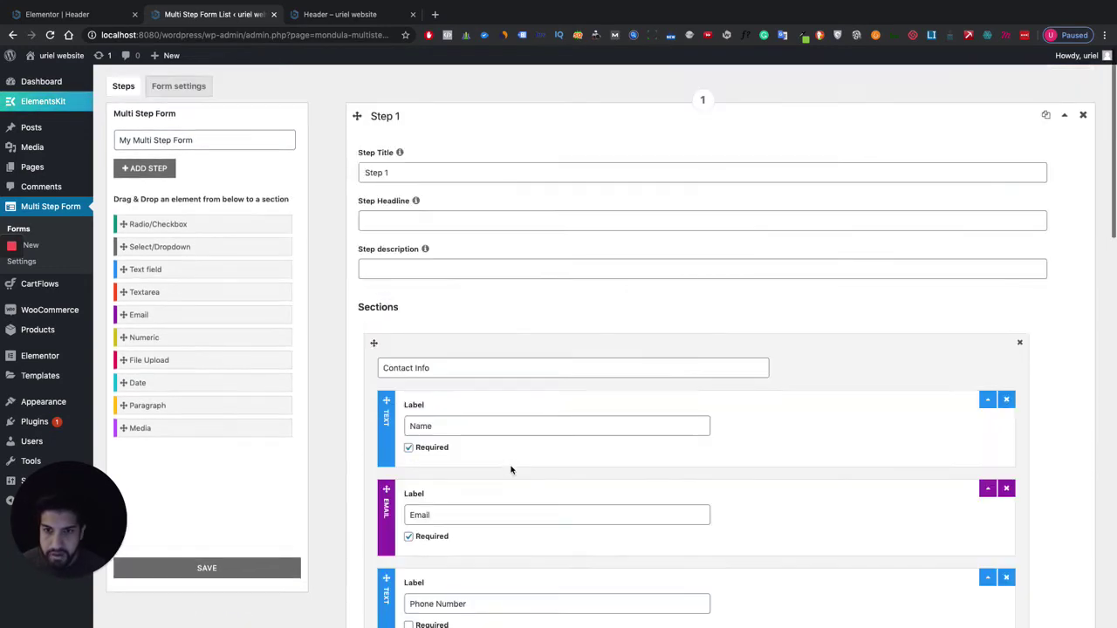
Save the form, which shows Form settings with a 'valid email address' warning.
{"action": "left_click", "coordinate": [406, 222]}
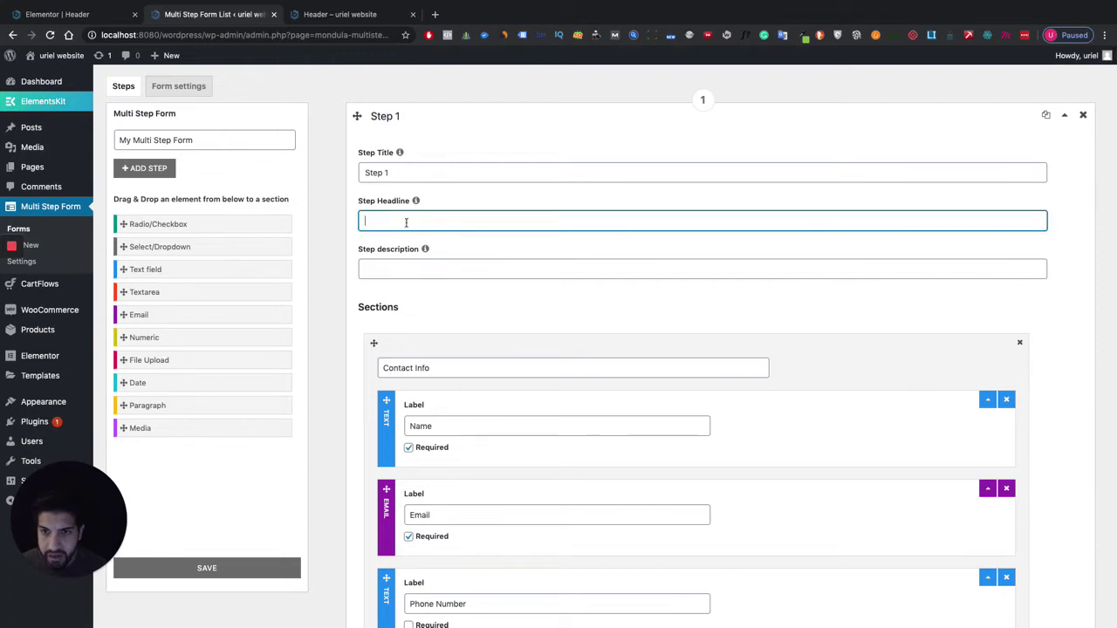
{"action": "left_click", "coordinate": [402, 267]}
{"action": "scroll", "coordinate": [808, 378], "scroll_direction": "down", "scroll_amount": 15}
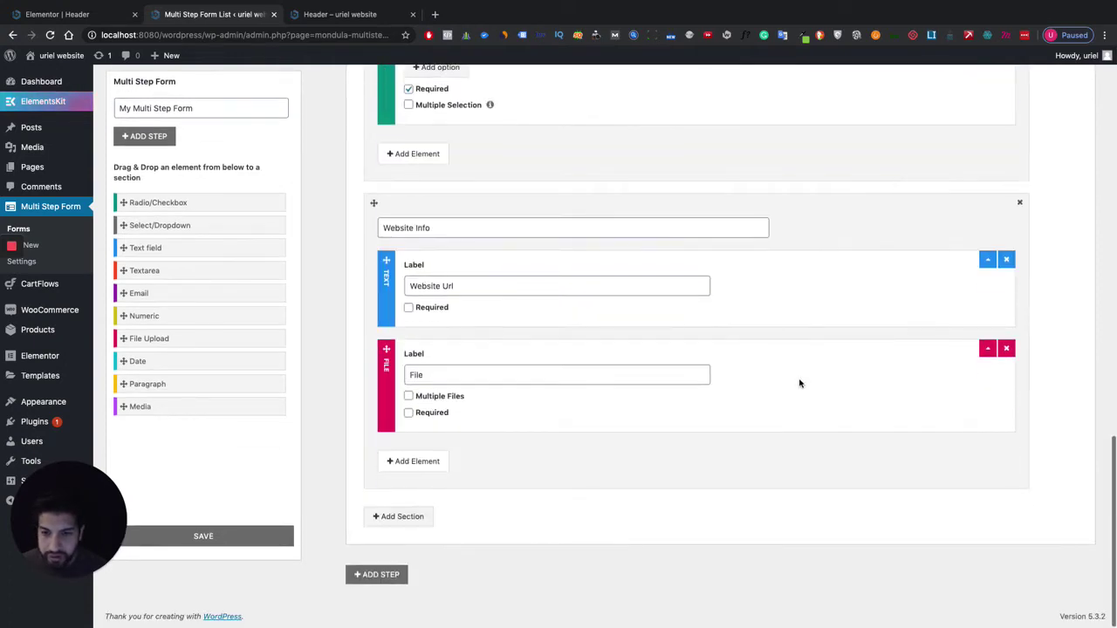
{"action": "scroll", "coordinate": [799, 384], "scroll_direction": "up", "scroll_amount": 15}
{"action": "scroll", "coordinate": [560, 311], "scroll_direction": "down", "scroll_amount": 1}
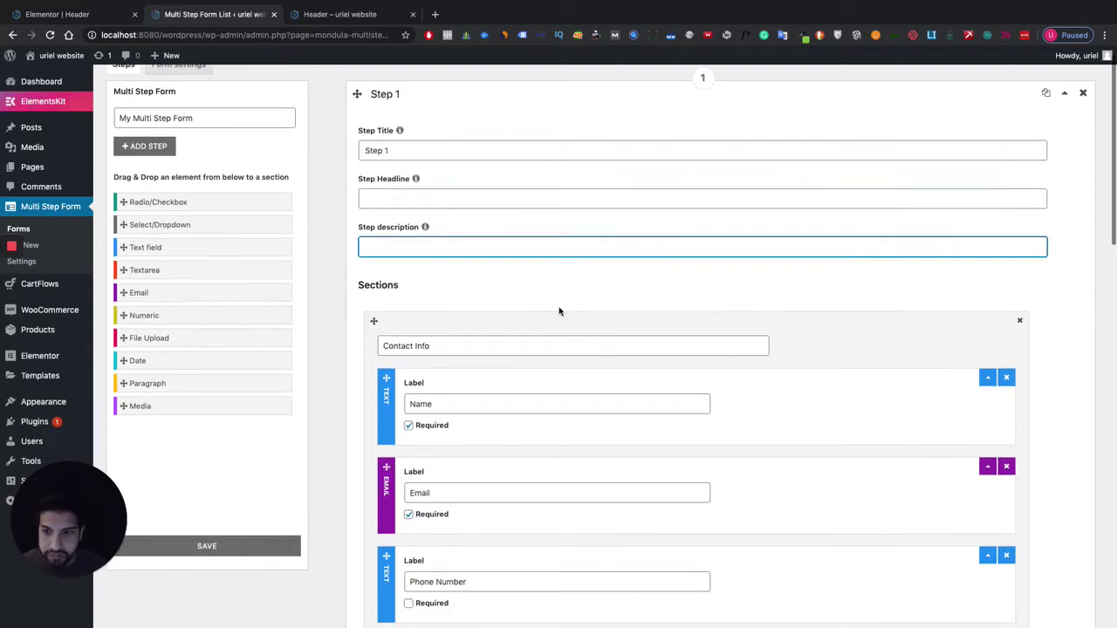
{"action": "scroll", "coordinate": [559, 311], "scroll_direction": "down", "scroll_amount": 2}
{"action": "left_click", "coordinate": [246, 538]}
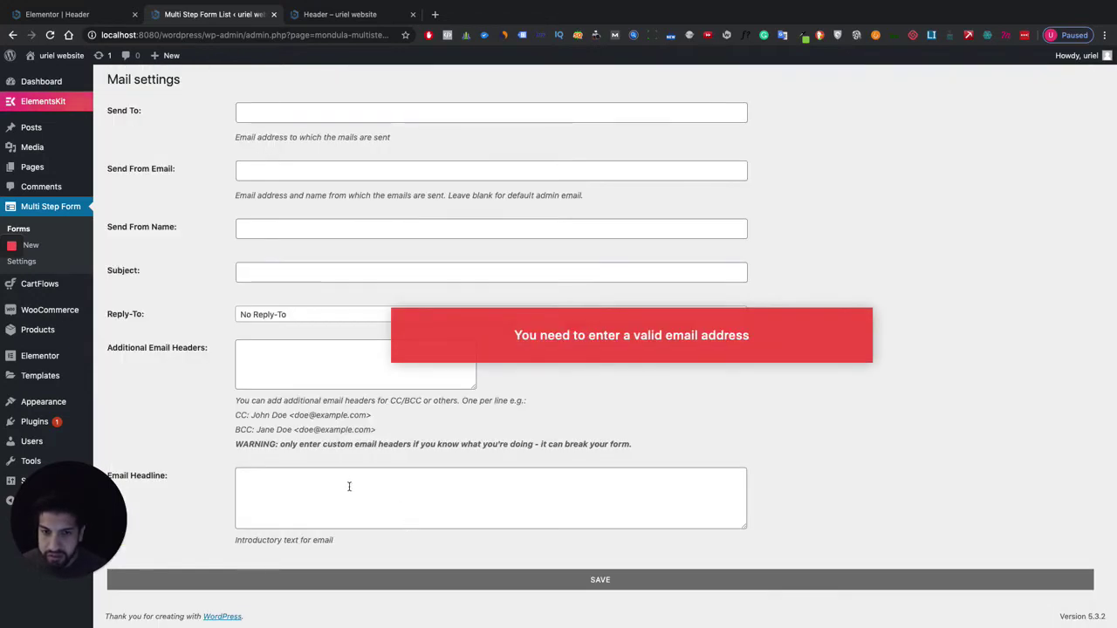
{"action": "scroll", "coordinate": [559, 292], "scroll_direction": "up", "scroll_amount": 2}
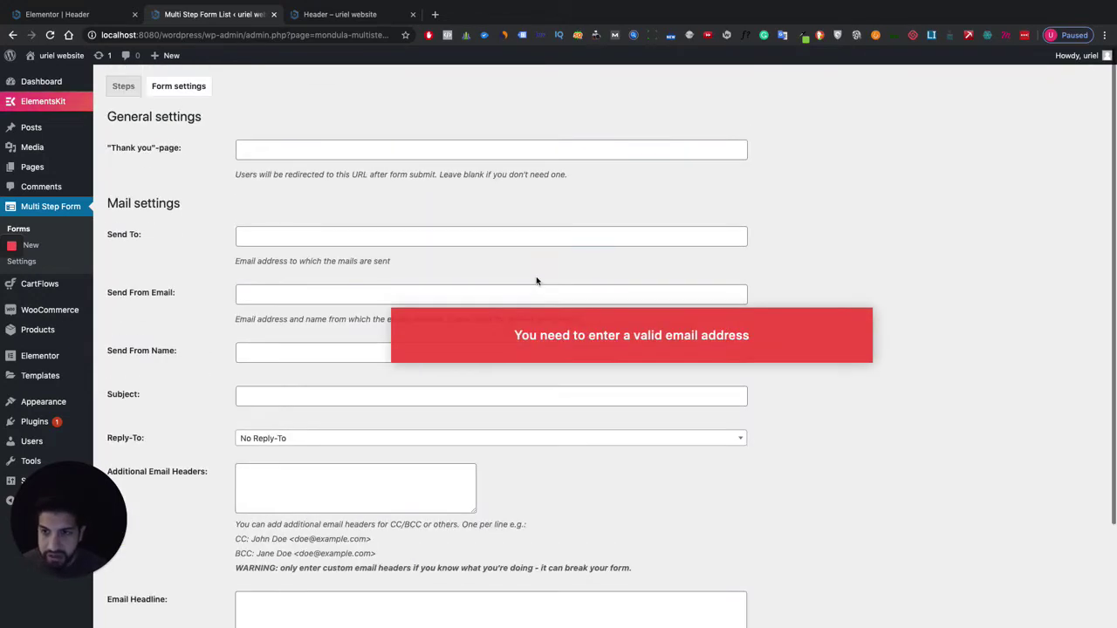
Enter the recipient e-mail address in the Send To field.
{"action": "left_click", "coordinate": [421, 237]}
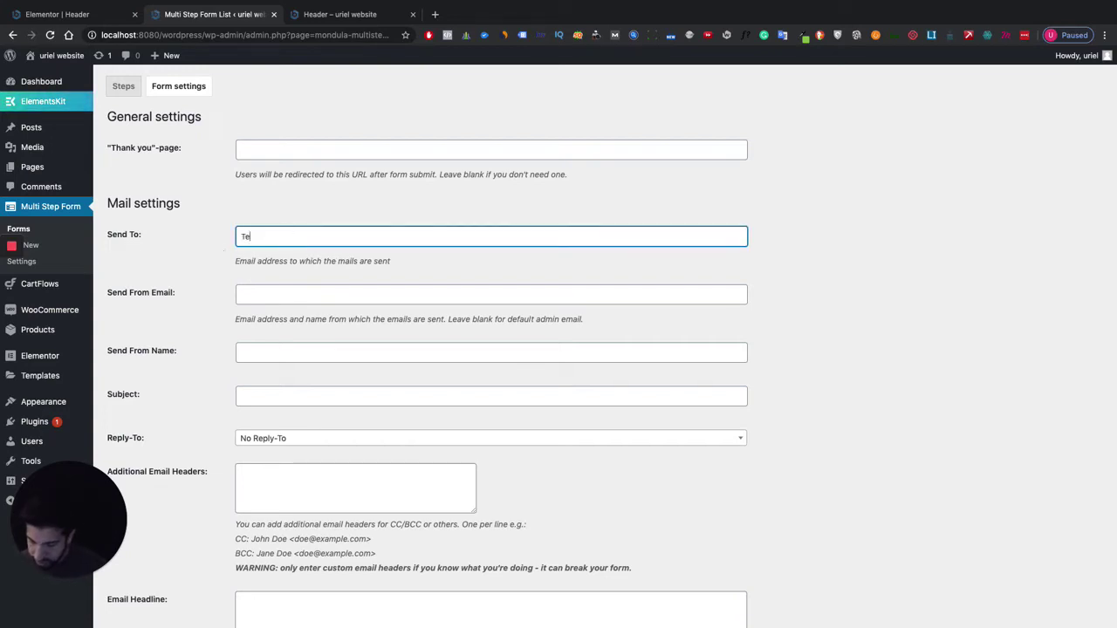
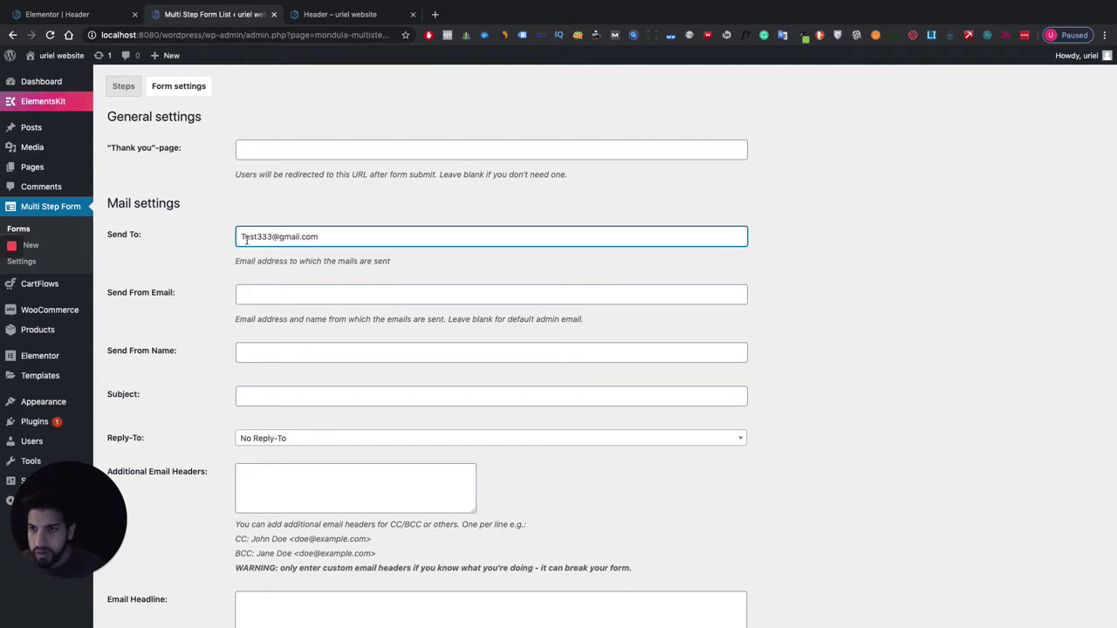
Copy the recipient address into the Send From Email field.
{"action": "scroll", "coordinate": [279, 253], "scroll_direction": "down", "scroll_amount": 1}
{"action": "left_click", "coordinate": [266, 269]}
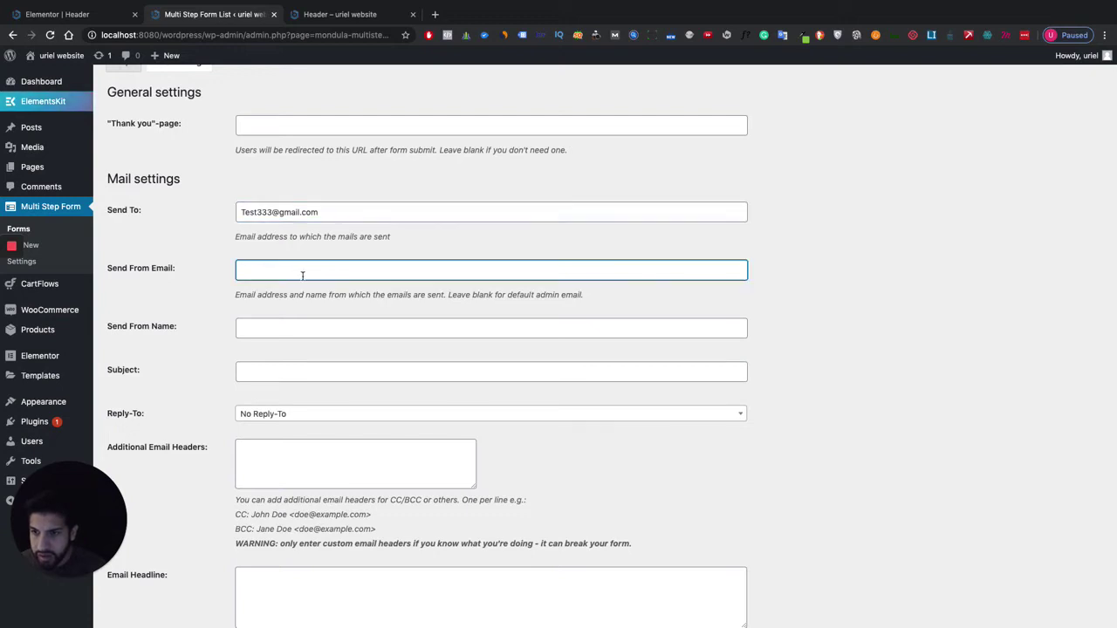
{"action": "scroll", "coordinate": [302, 276], "scroll_direction": "down", "scroll_amount": 2}
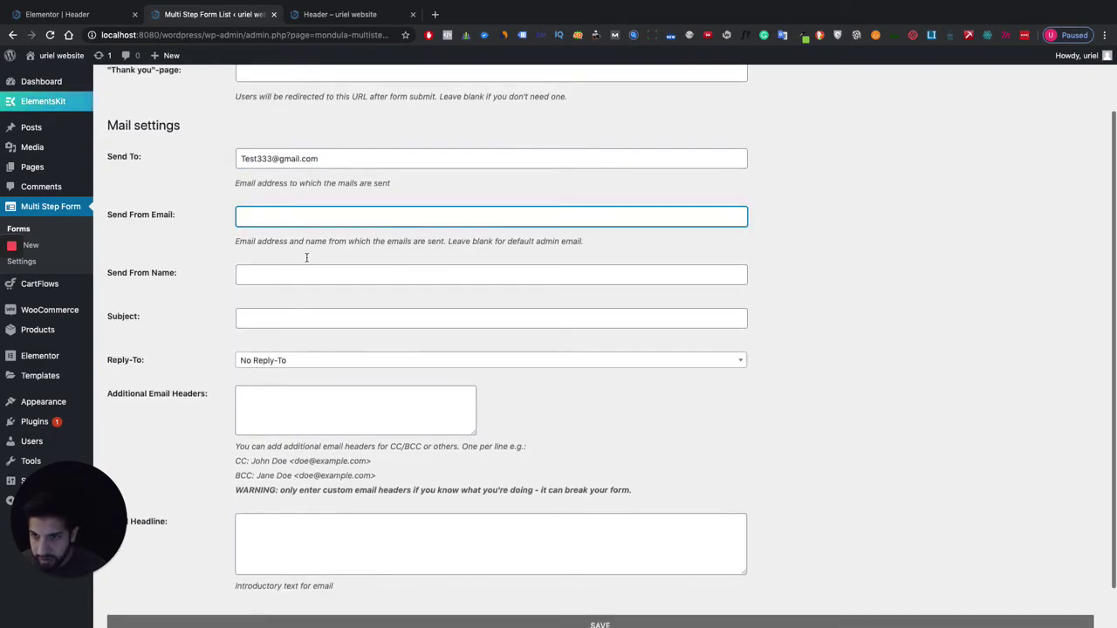
{"action": "left_click_drag", "start_coordinate": [324, 155], "coordinate": [218, 165]}
{"action": "key", "text": "ctrl+c"}
{"action": "left_click", "coordinate": [266, 218]}
{"action": "key", "text": "ctrl+v"}
Fill in the sender's name and the subject 'Email Steps', then save the form.
{"action": "scroll", "coordinate": [273, 262], "scroll_direction": "down", "scroll_amount": 1}
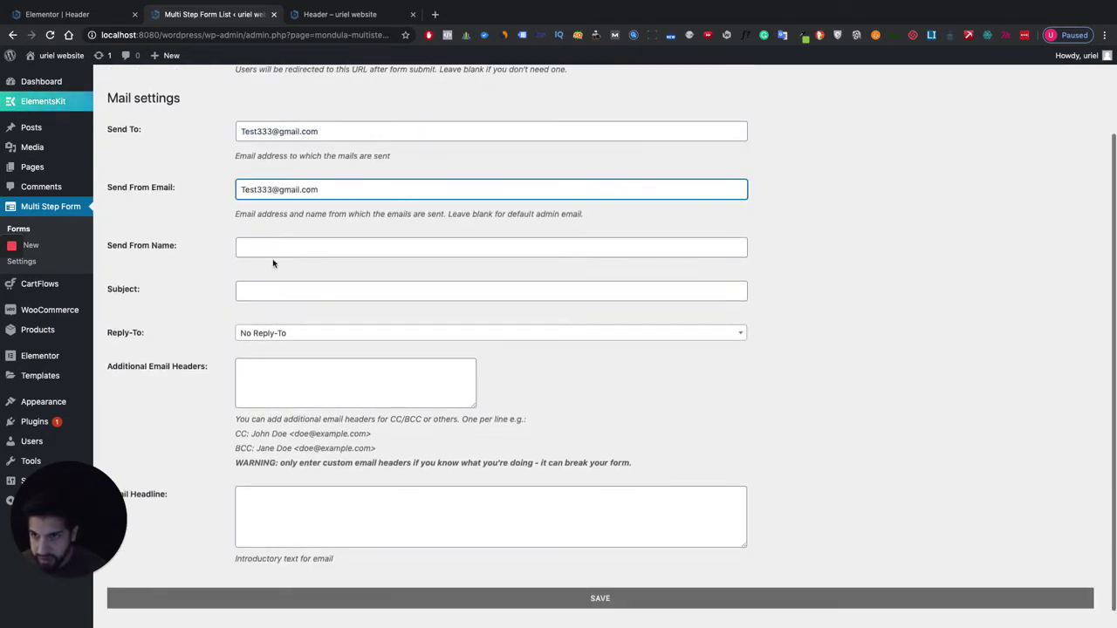
{"action": "left_click", "coordinate": [297, 253]}
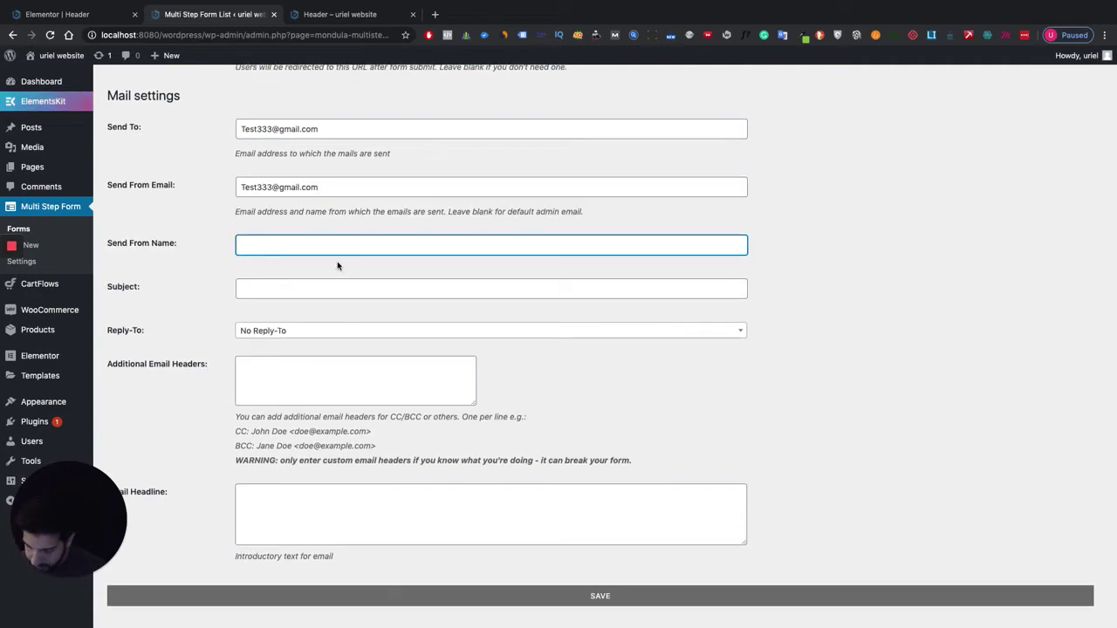
{"action": "type", "text": "Uriel"}
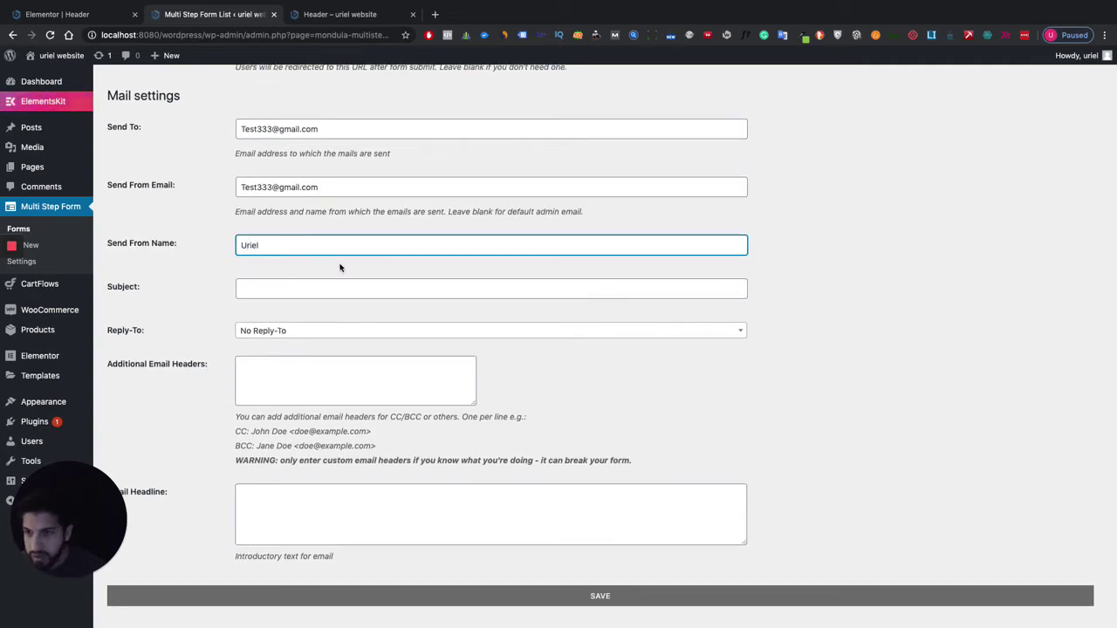
{"action": "left_click", "coordinate": [303, 281]}
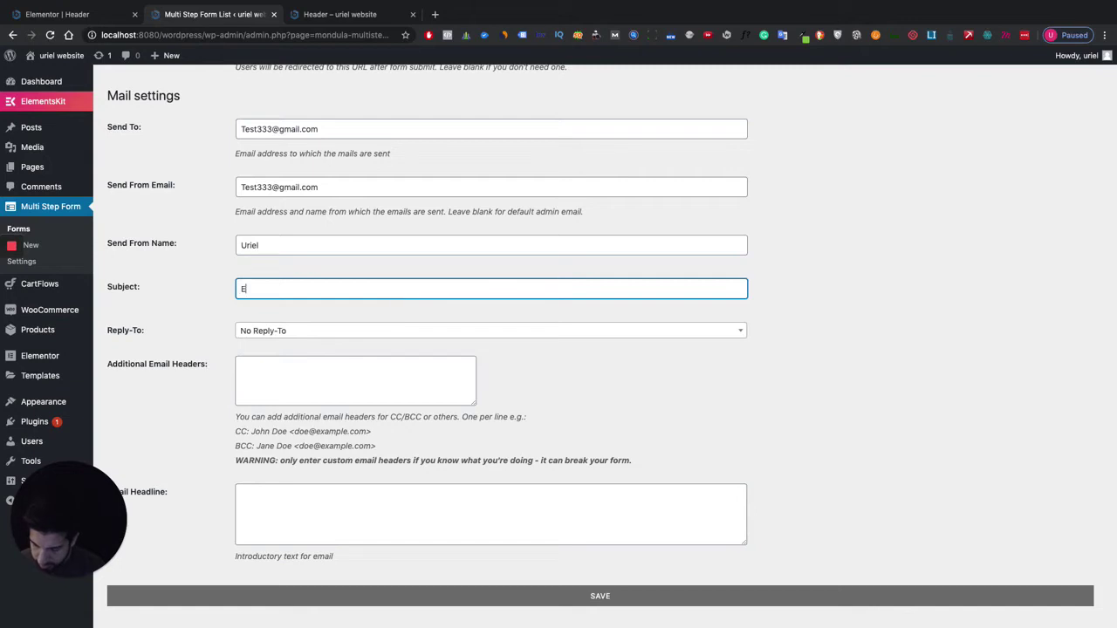
{"action": "type", "text": "Email Steps"}
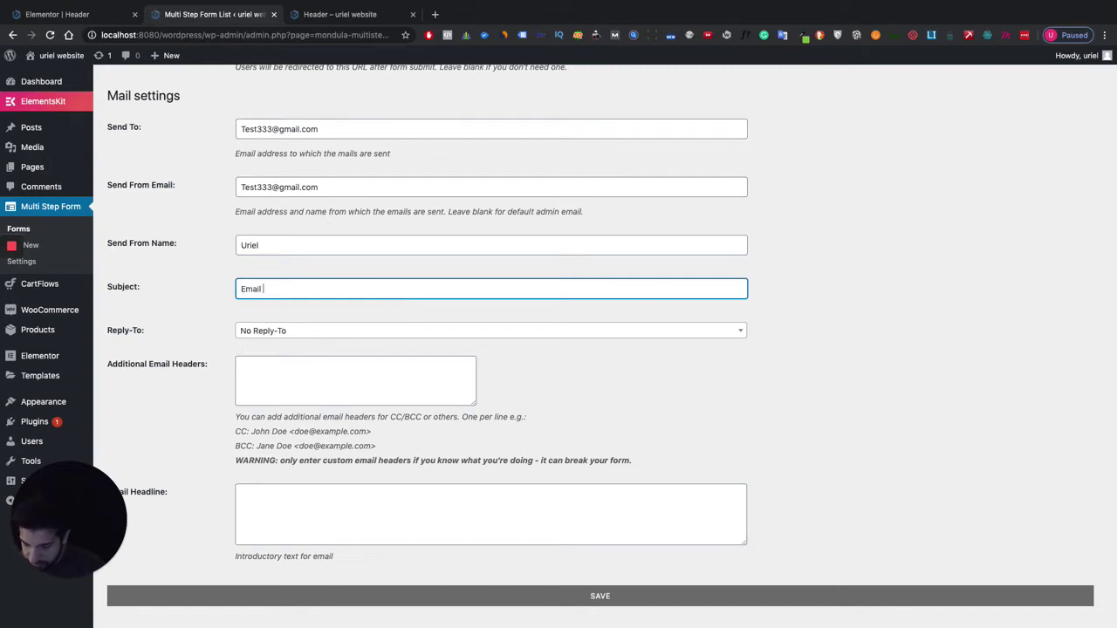
{"action": "scroll", "coordinate": [514, 329], "scroll_direction": "down", "scroll_amount": 1}
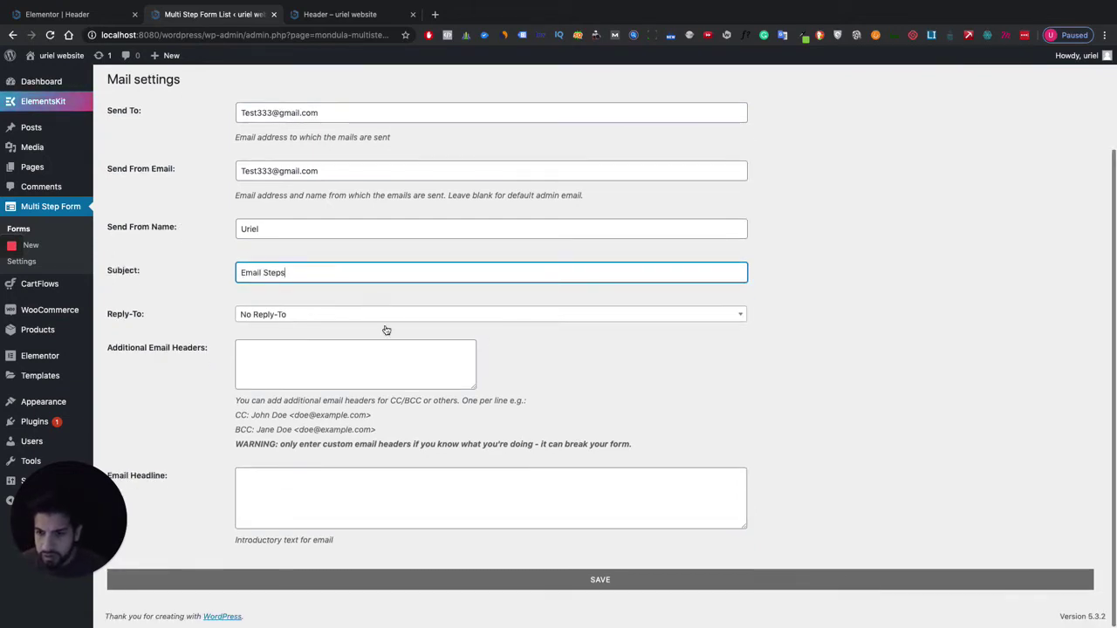
{"action": "left_click", "coordinate": [625, 576]}
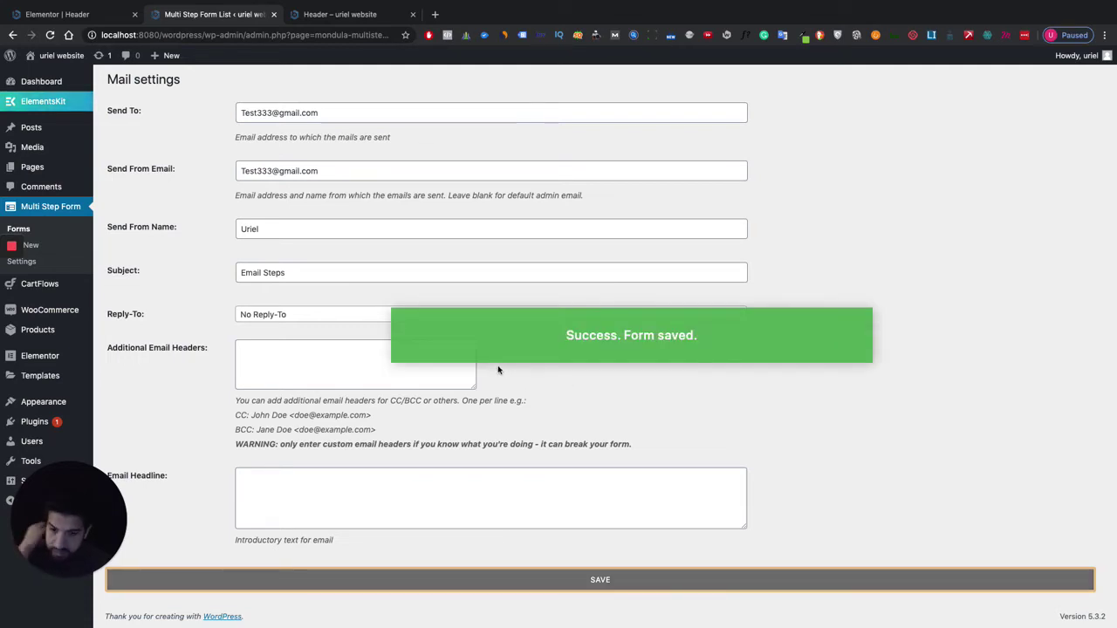
{"action": "scroll", "coordinate": [377, 253], "scroll_direction": "up", "scroll_amount": 3}
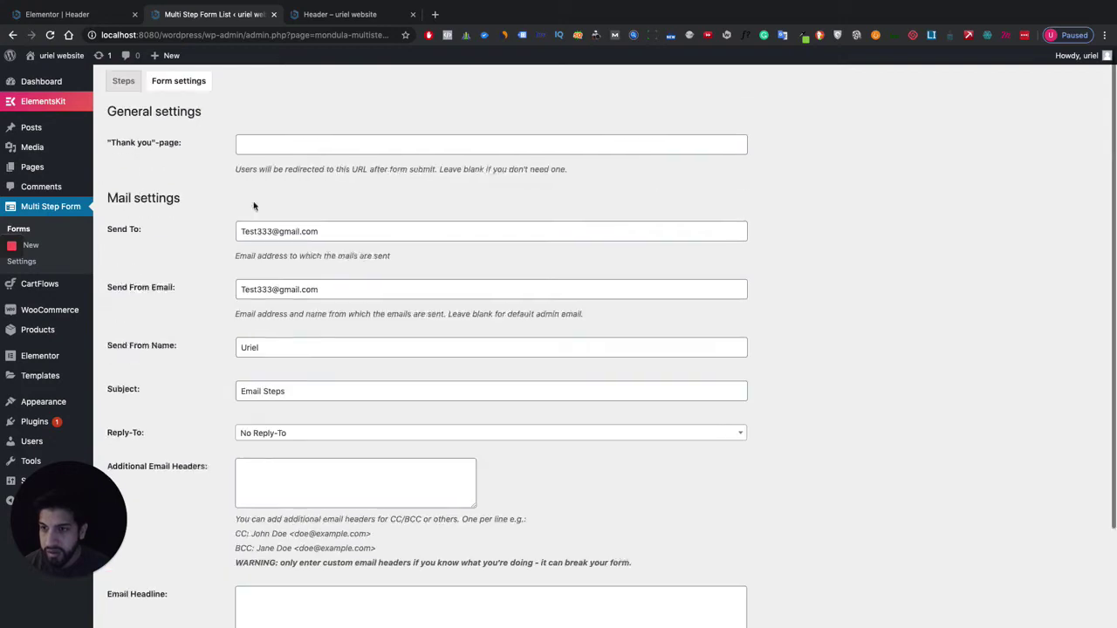
Copy the shortcode [multi-step-form id="1"] from the Forms list and go to the Pages list.
{"action": "left_click", "coordinate": [19, 228]}
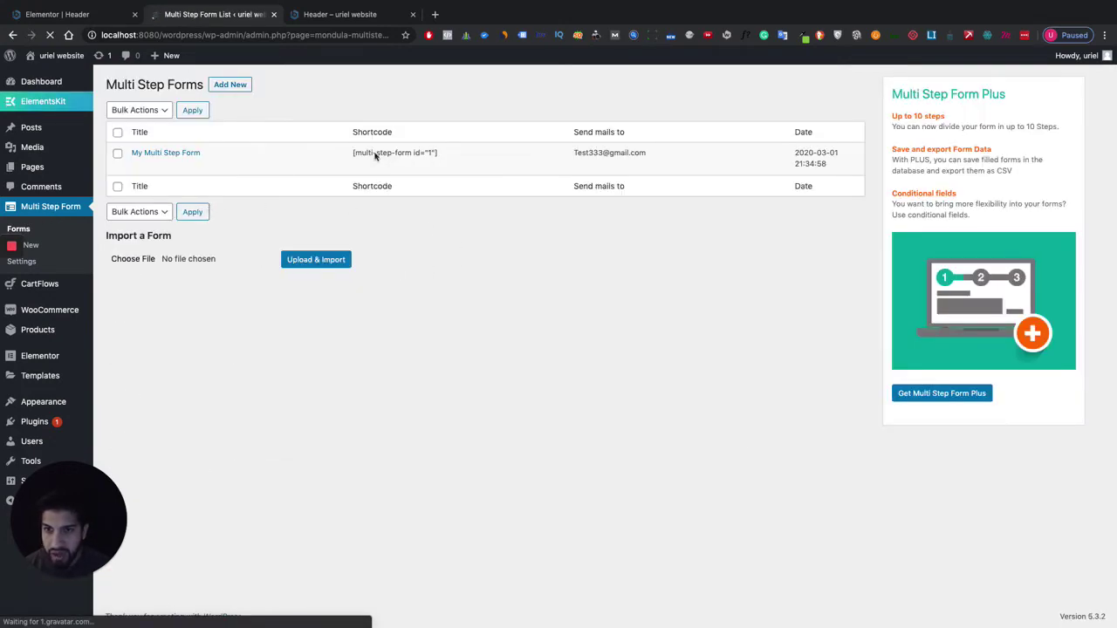
{"action": "triple_click", "coordinate": [376, 155]}
{"action": "left_click", "coordinate": [442, 157]}
{"action": "left_click_drag", "start_coordinate": [442, 156], "coordinate": [351, 154]}
{"action": "right_click", "coordinate": [365, 151]}
{"action": "left_click", "coordinate": [393, 177]}
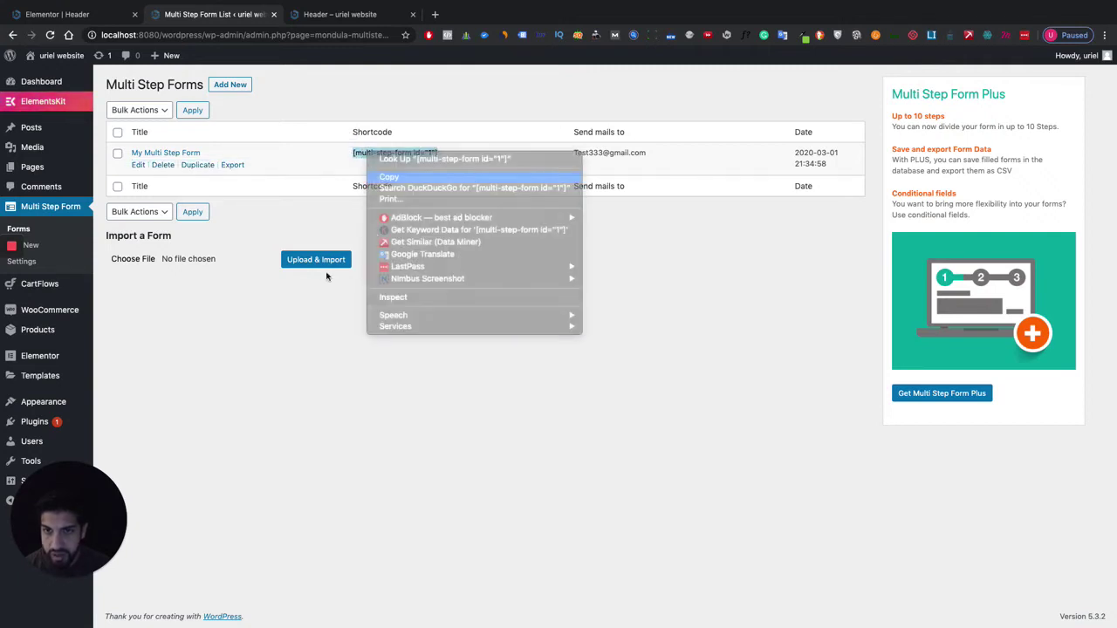
{"action": "left_click", "coordinate": [366, 367]}
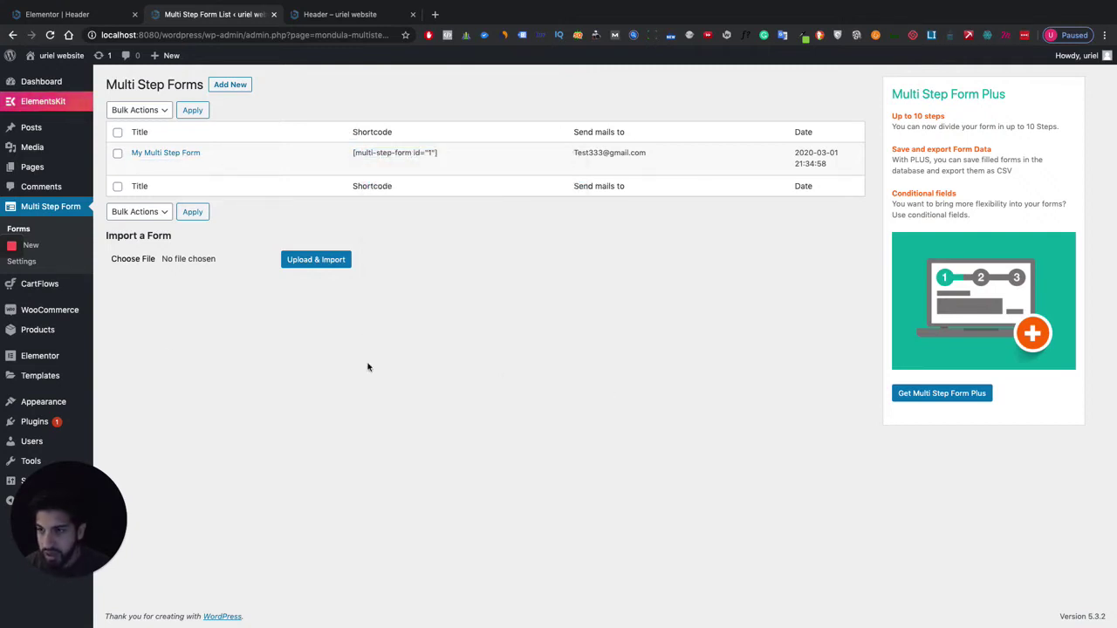
{"action": "left_click", "coordinate": [32, 167]}
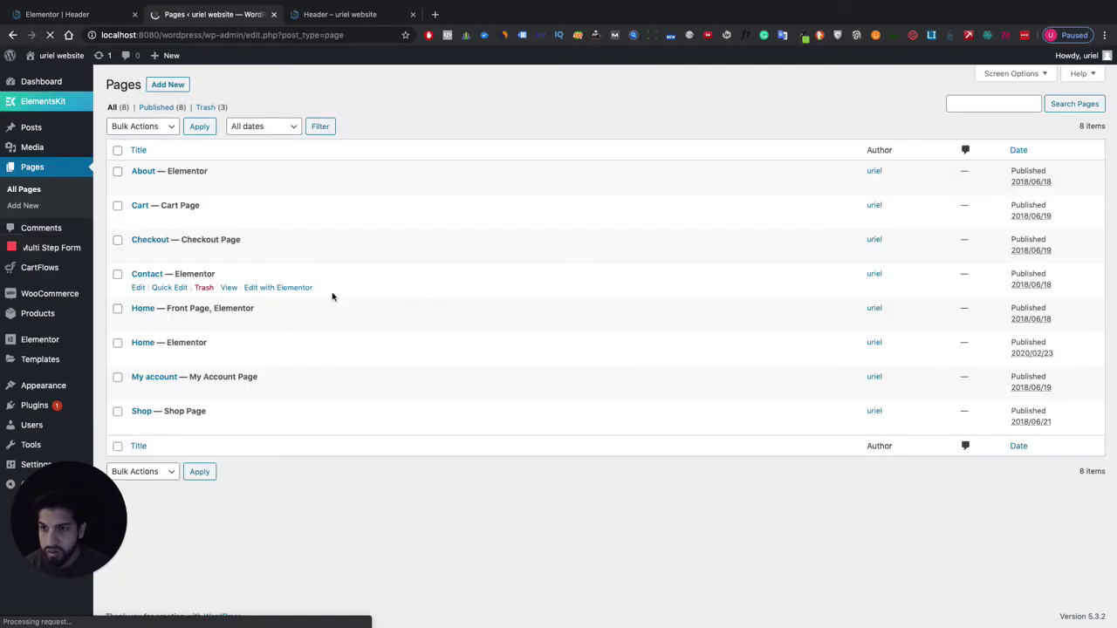
Open the Contact page in Elementor and look over its layout.
{"action": "left_click", "coordinate": [275, 288]}
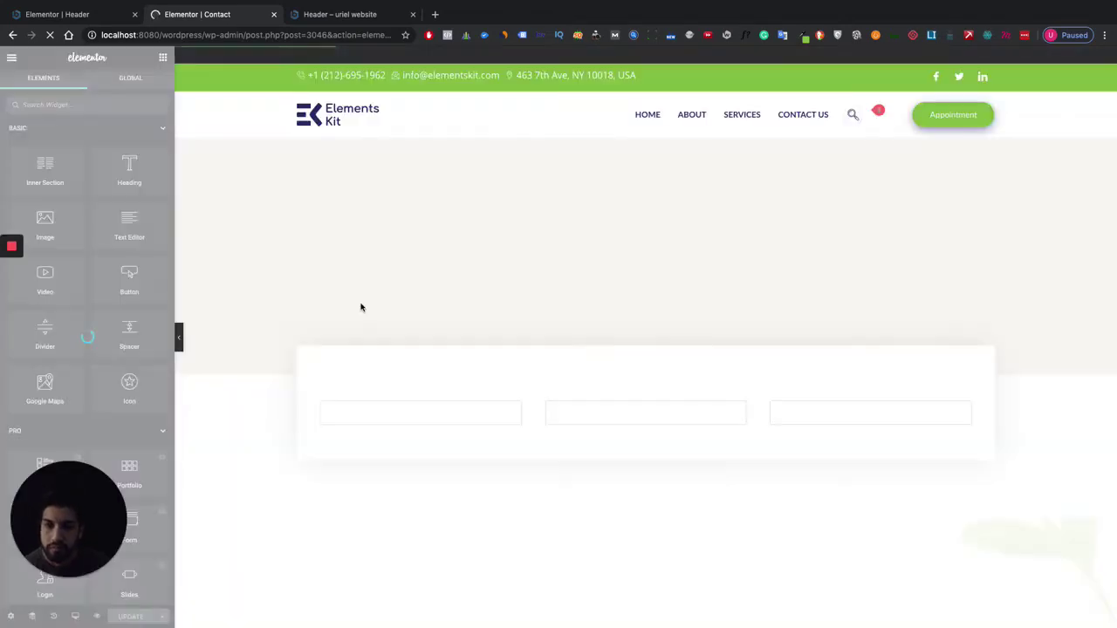
{"action": "scroll", "coordinate": [578, 344], "scroll_direction": "down", "scroll_amount": 4}
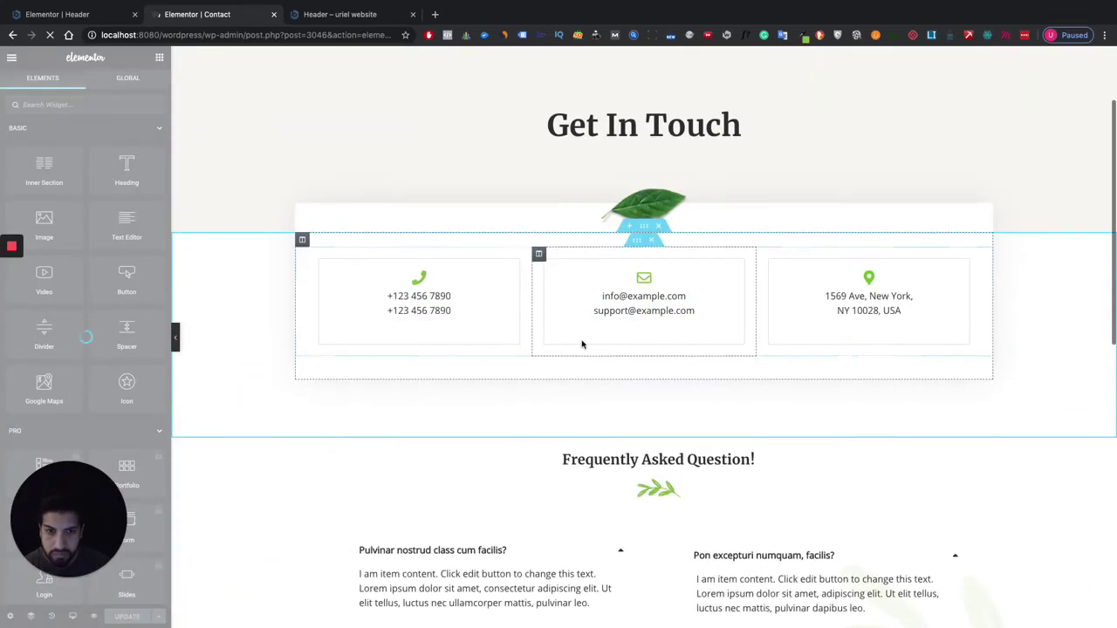
{"action": "scroll", "coordinate": [645, 279], "scroll_direction": "up", "scroll_amount": 4}
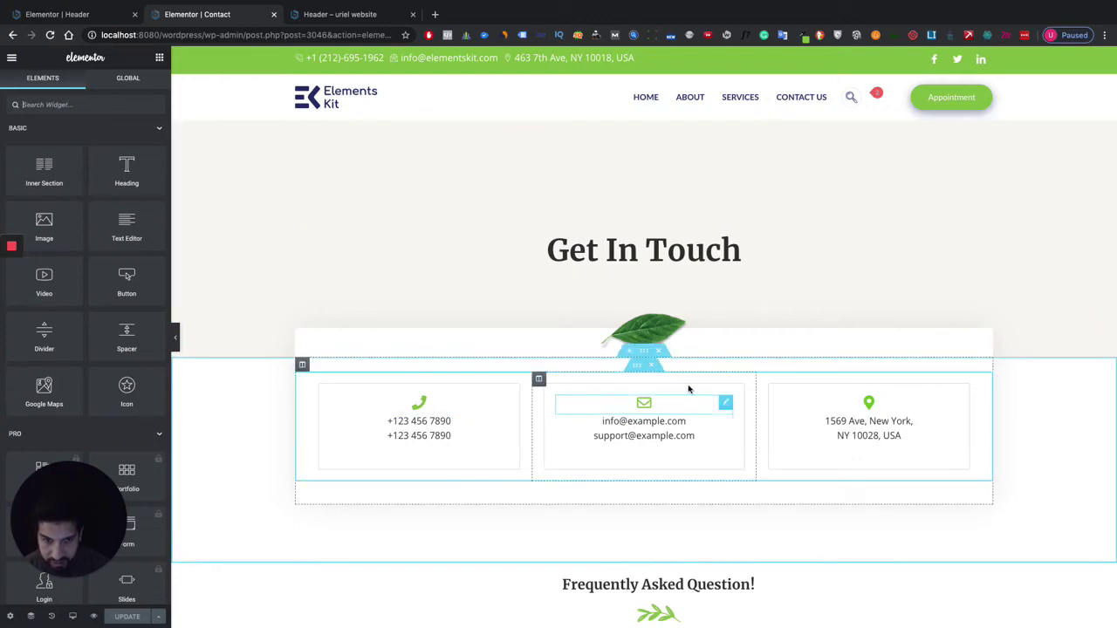
{"action": "scroll", "coordinate": [361, 527], "scroll_direction": "down", "scroll_amount": 1}
{"action": "scroll", "coordinate": [361, 527], "scroll_direction": "down", "scroll_amount": 3}
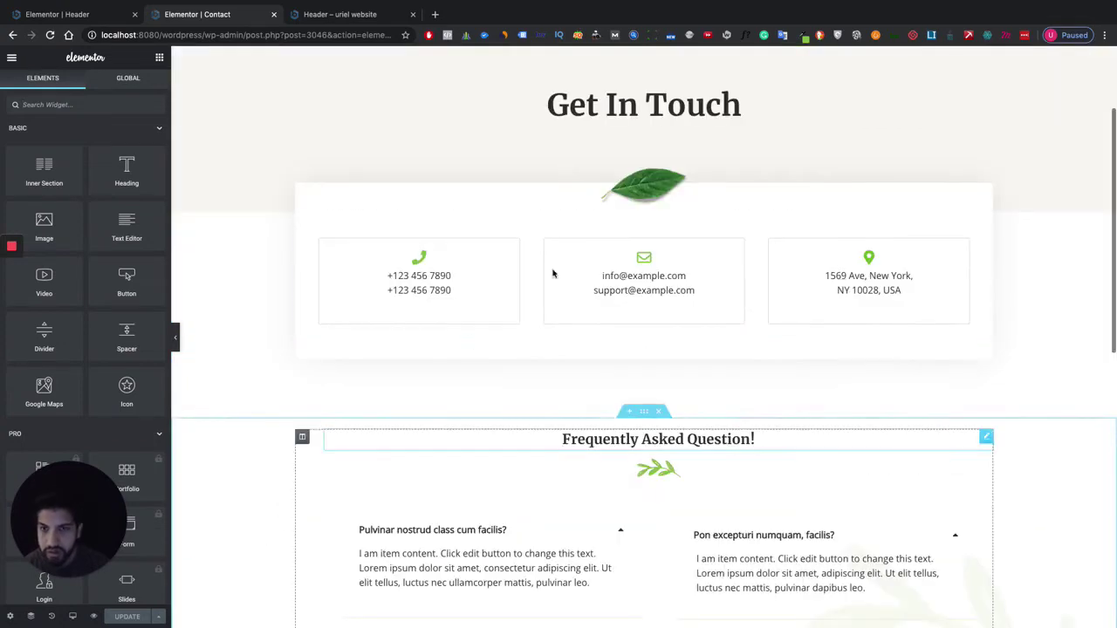
{"action": "scroll", "coordinate": [622, 240], "scroll_direction": "down", "scroll_amount": 1}
{"action": "scroll", "coordinate": [622, 240], "scroll_direction": "up", "scroll_amount": 3}
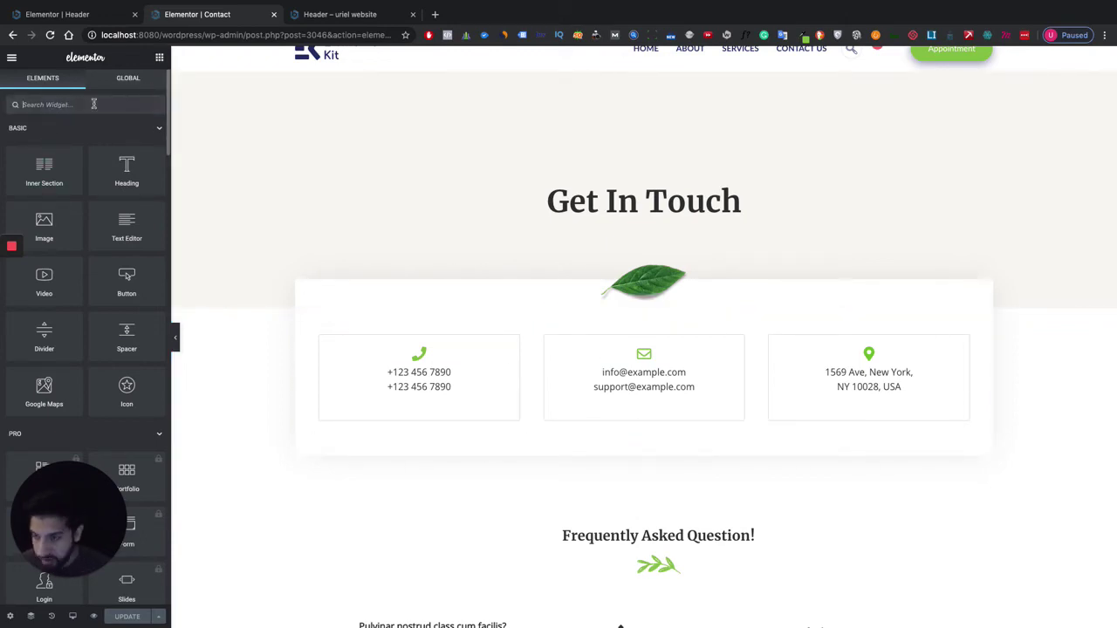
Add a Shortcode widget with [multi-step-form id="1"] below Get In Touch, update, and preview.
{"action": "type", "text": "short"}
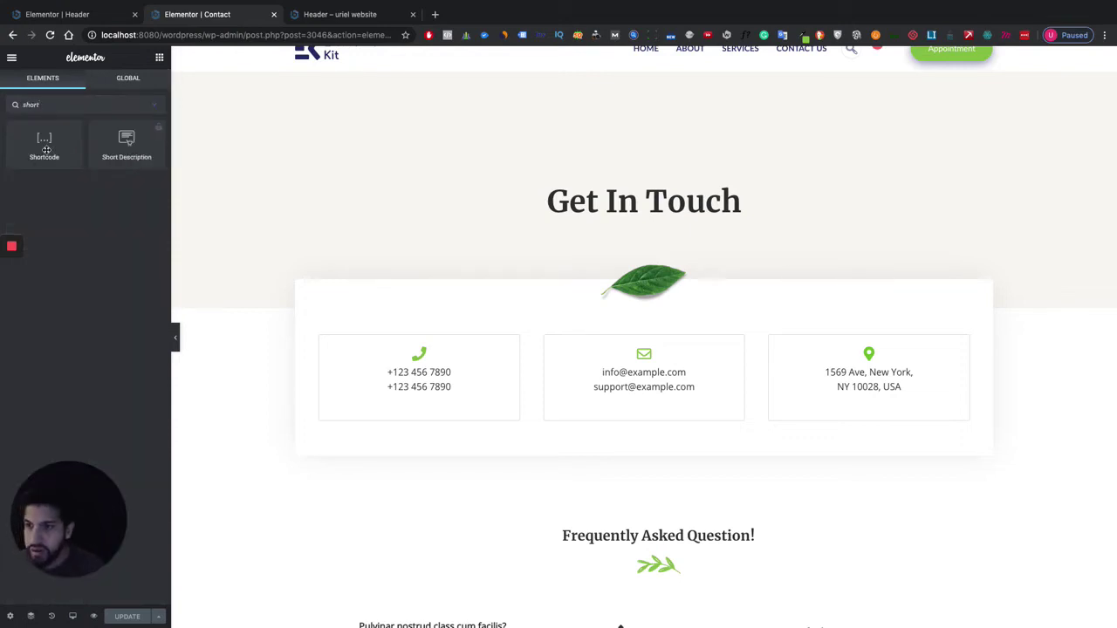
{"action": "left_click_drag", "start_coordinate": [46, 150], "coordinate": [680, 332]}
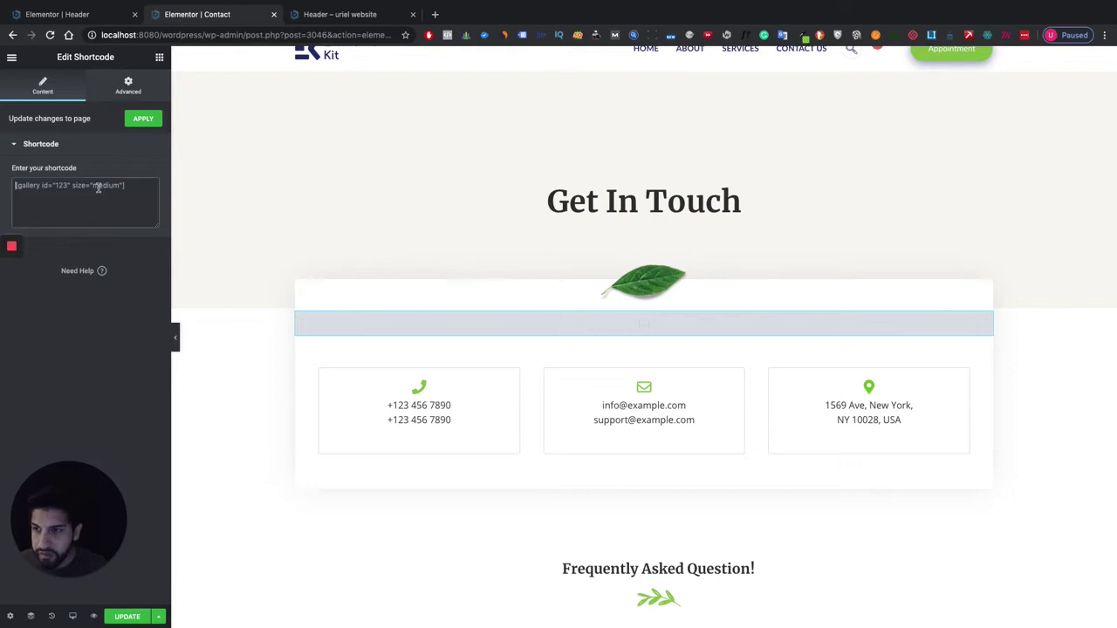
{"action": "left_click", "coordinate": [97, 187]}
{"action": "key", "text": "ctrl+v"}
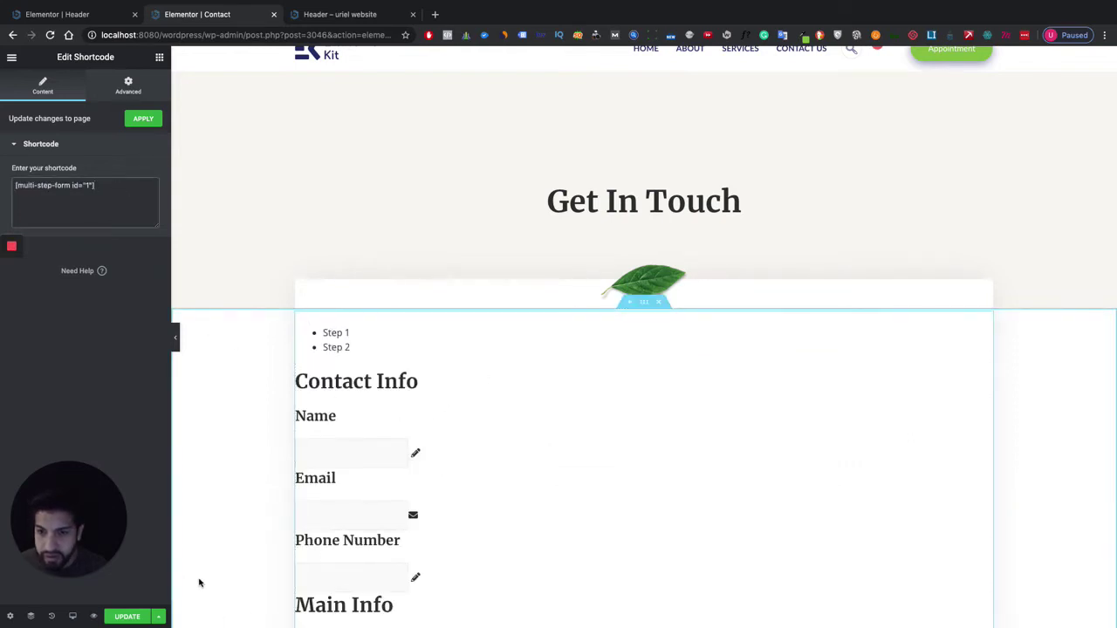
{"action": "left_click", "coordinate": [130, 616]}
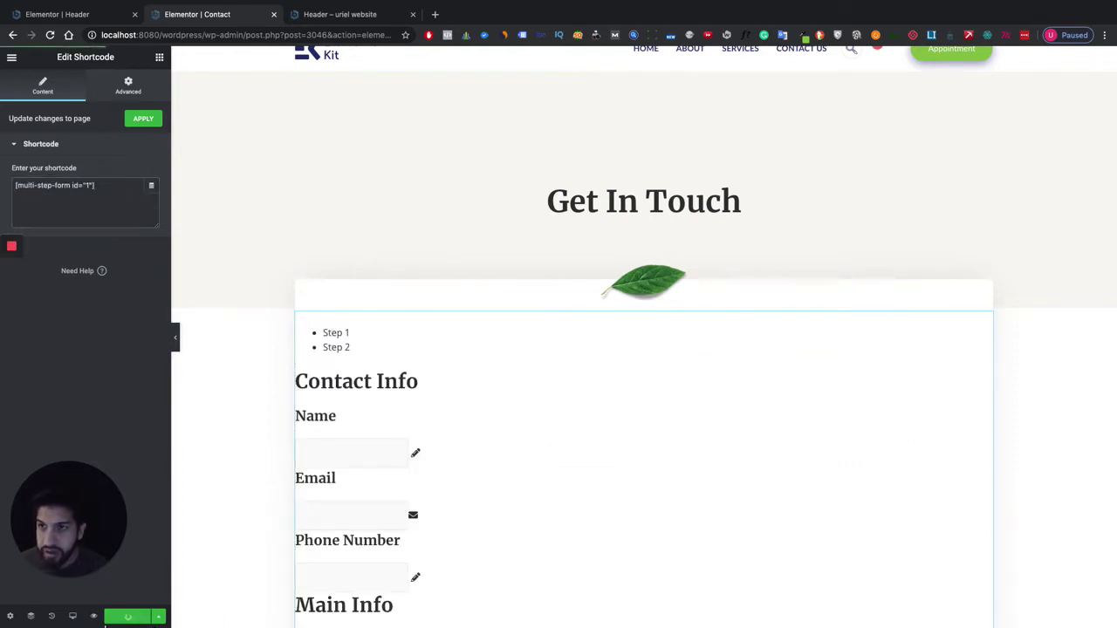
{"action": "left_click", "coordinate": [94, 617]}
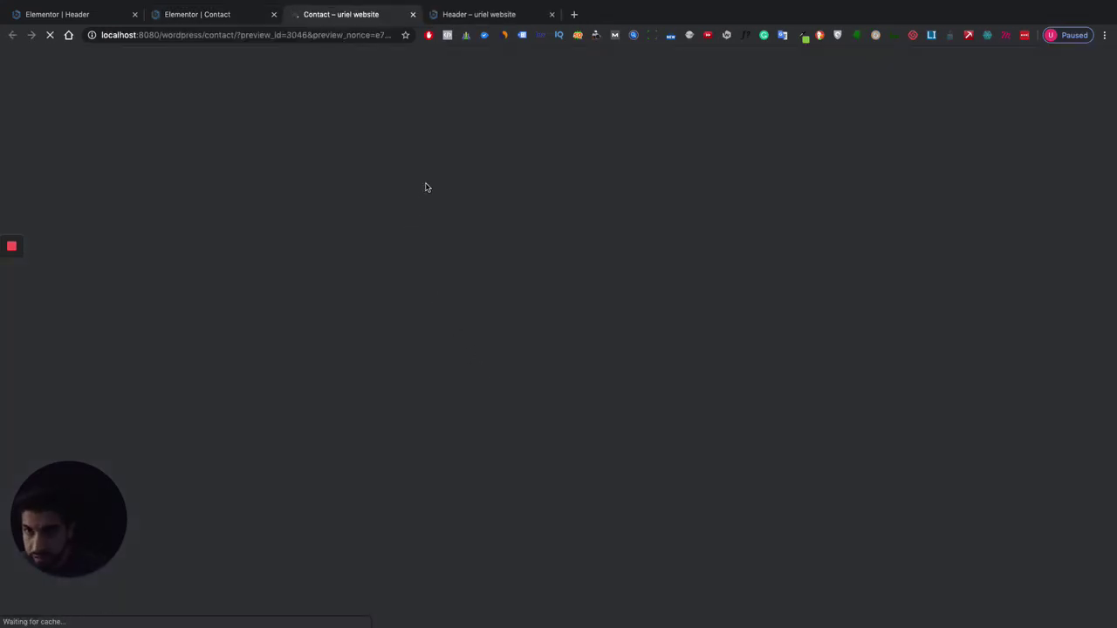
Scroll the Contact preview to check the form and its Step 1/Step 2 progress bar.
{"action": "scroll", "coordinate": [548, 207], "scroll_direction": "down", "scroll_amount": 5}
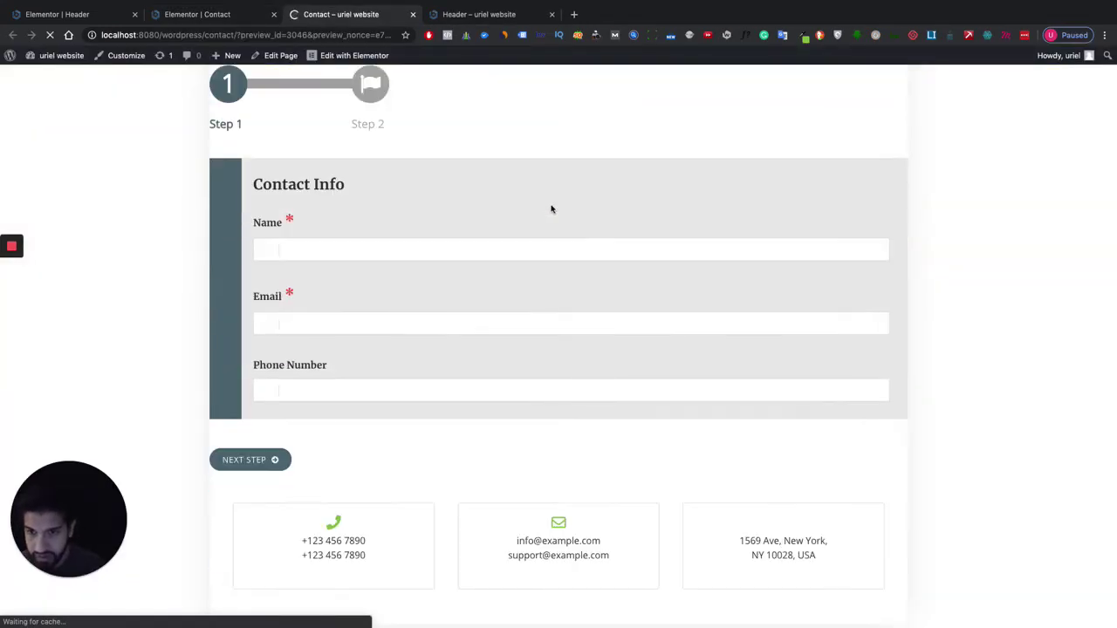
{"action": "scroll", "coordinate": [550, 208], "scroll_direction": "up", "scroll_amount": 3}
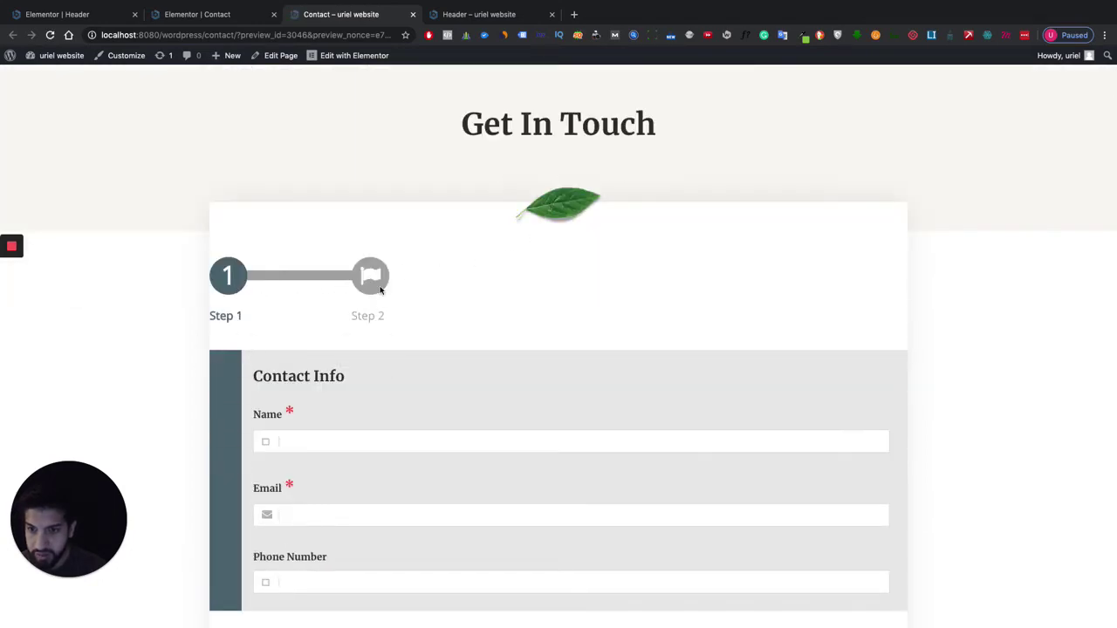
{"action": "scroll", "coordinate": [480, 331], "scroll_direction": "down", "scroll_amount": 1}
{"action": "scroll", "coordinate": [483, 322], "scroll_direction": "down", "scroll_amount": 2}
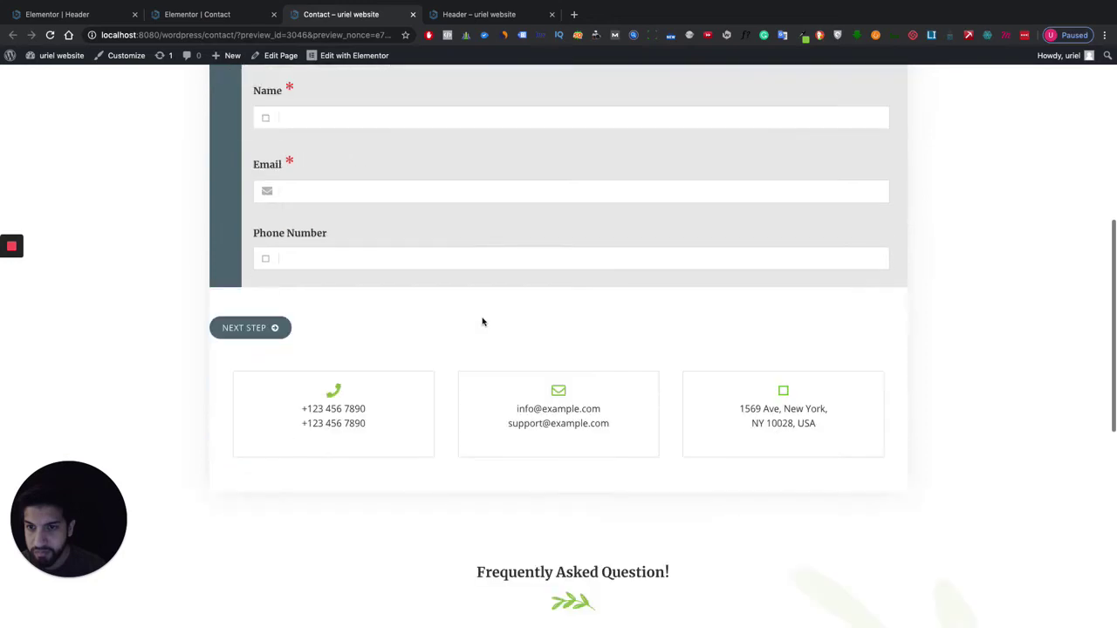
{"action": "scroll", "coordinate": [481, 320], "scroll_direction": "up", "scroll_amount": 5}
Glance at the Contact and Header Elementor editors, then return to the live preview.
{"action": "left_click", "coordinate": [190, 11]}
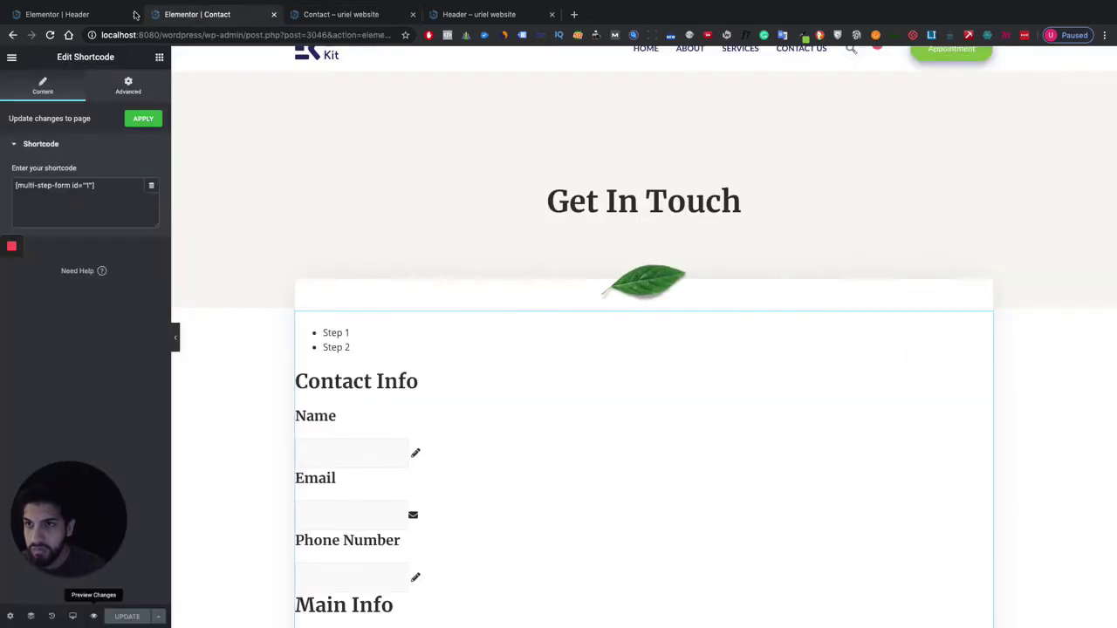
{"action": "left_click", "coordinate": [103, 14]}
{"action": "left_click", "coordinate": [227, 14]}
{"action": "left_click", "coordinate": [341, 14]}
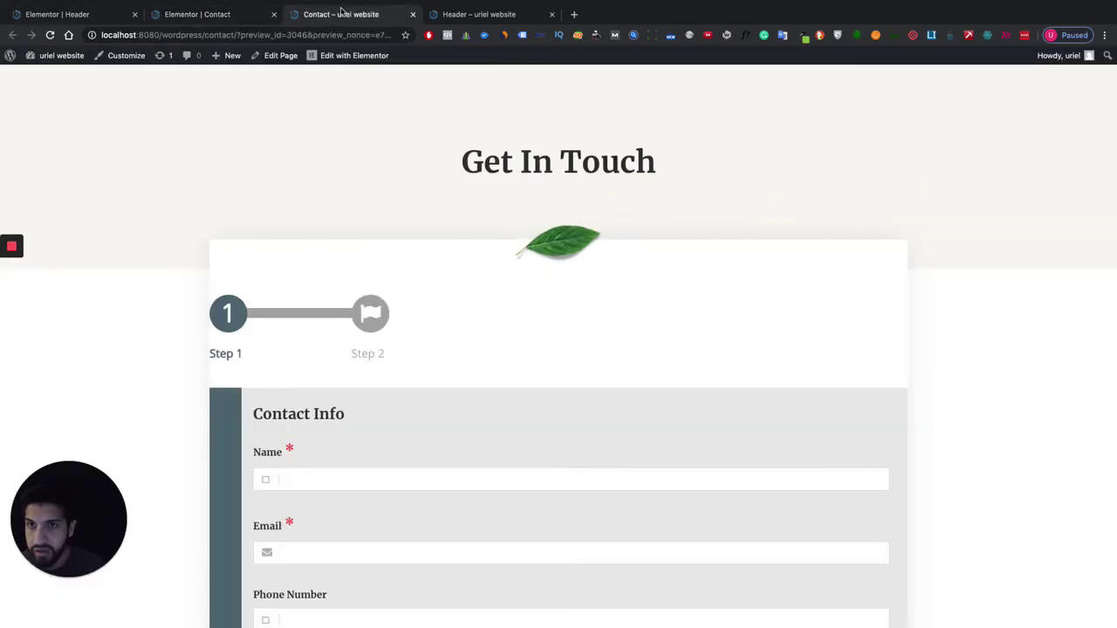
{"action": "mouse_move", "coordinate": [40, 65]}
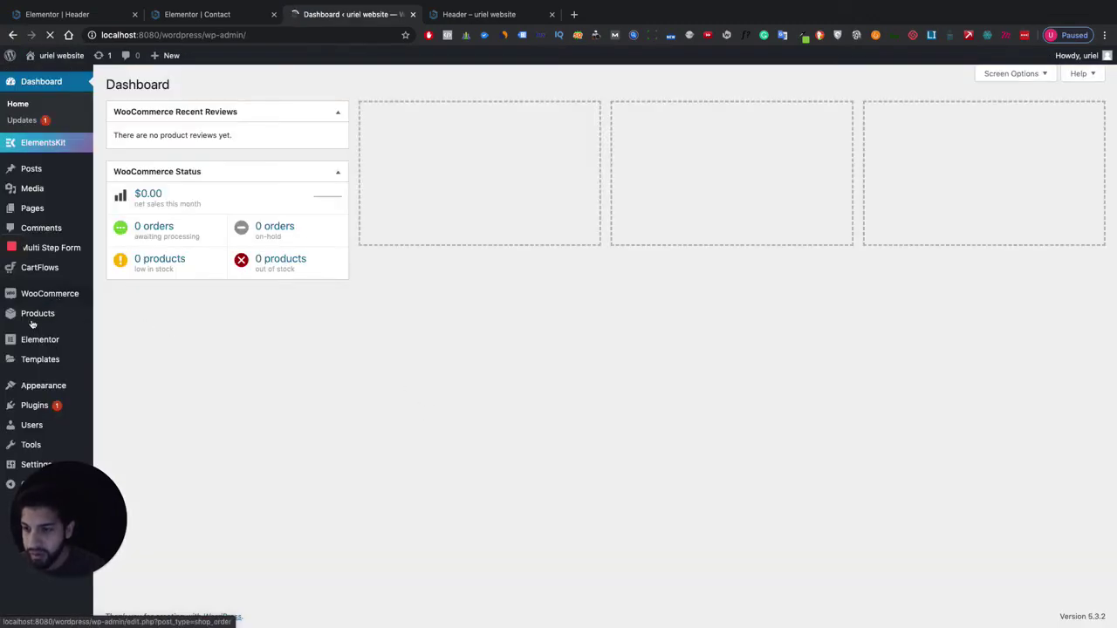
Open My Multi Step Form for editing and add a new empty step.
{"action": "mouse_move", "coordinate": [39, 305]}
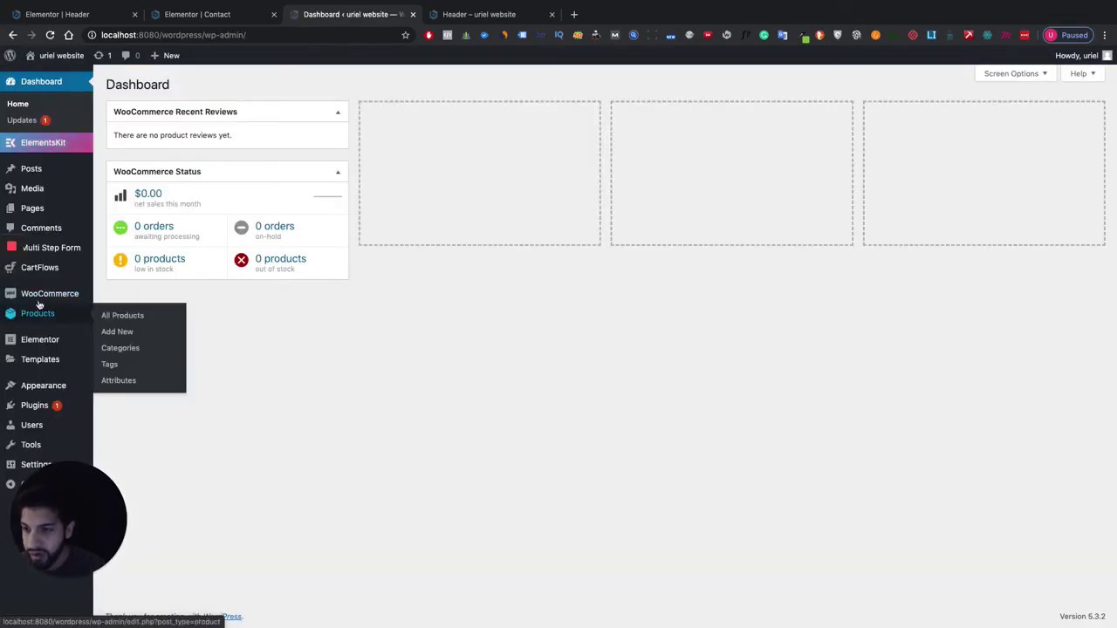
{"action": "left_click", "coordinate": [50, 249]}
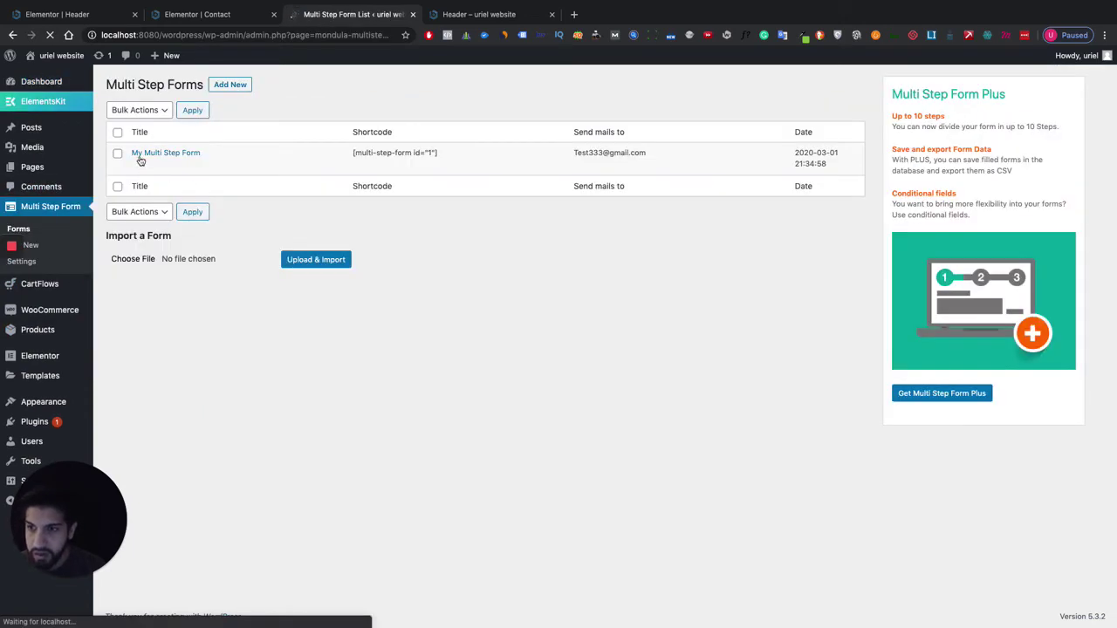
{"action": "left_click", "coordinate": [137, 163]}
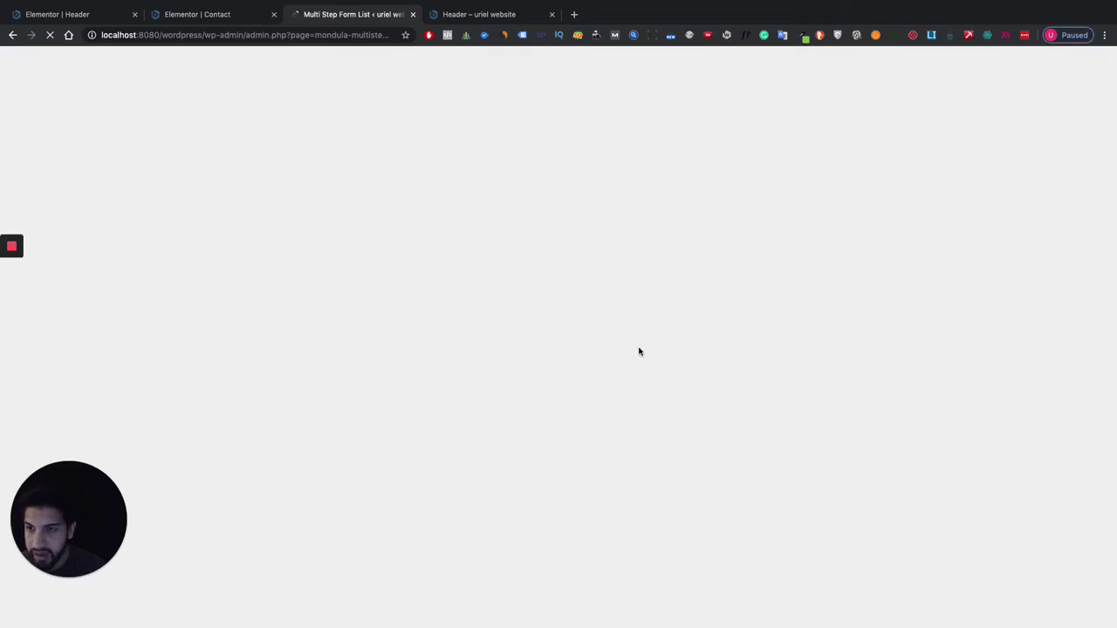
{"action": "scroll", "coordinate": [623, 357], "scroll_direction": "down", "scroll_amount": 3}
{"action": "scroll", "coordinate": [623, 357], "scroll_direction": "down", "scroll_amount": 4}
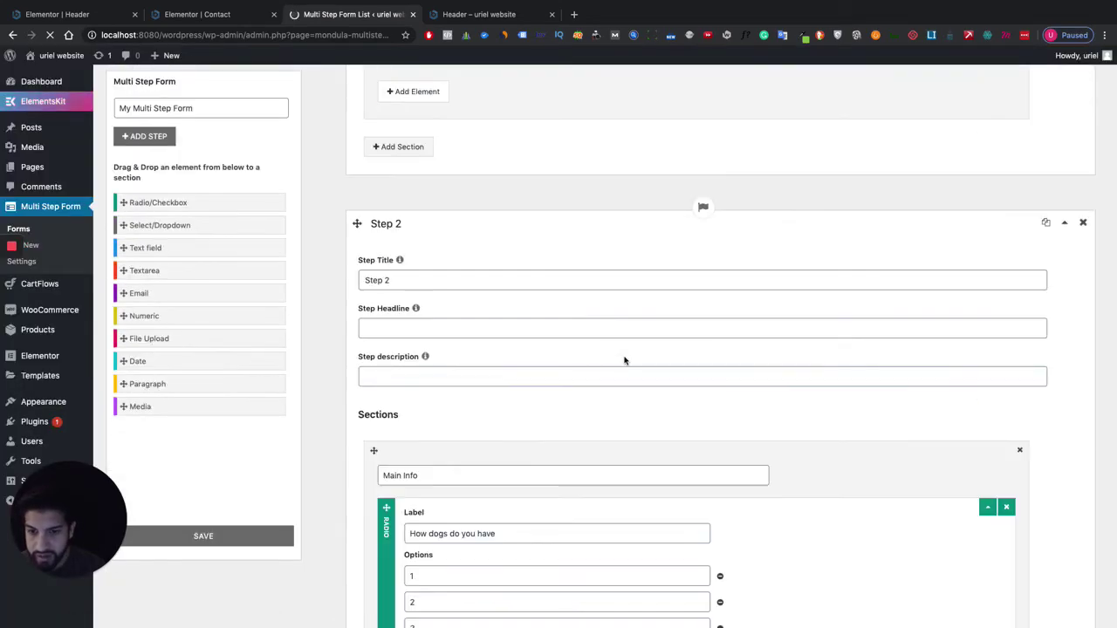
{"action": "scroll", "coordinate": [623, 357], "scroll_direction": "down", "scroll_amount": 5}
{"action": "scroll", "coordinate": [623, 360], "scroll_direction": "down", "scroll_amount": 2}
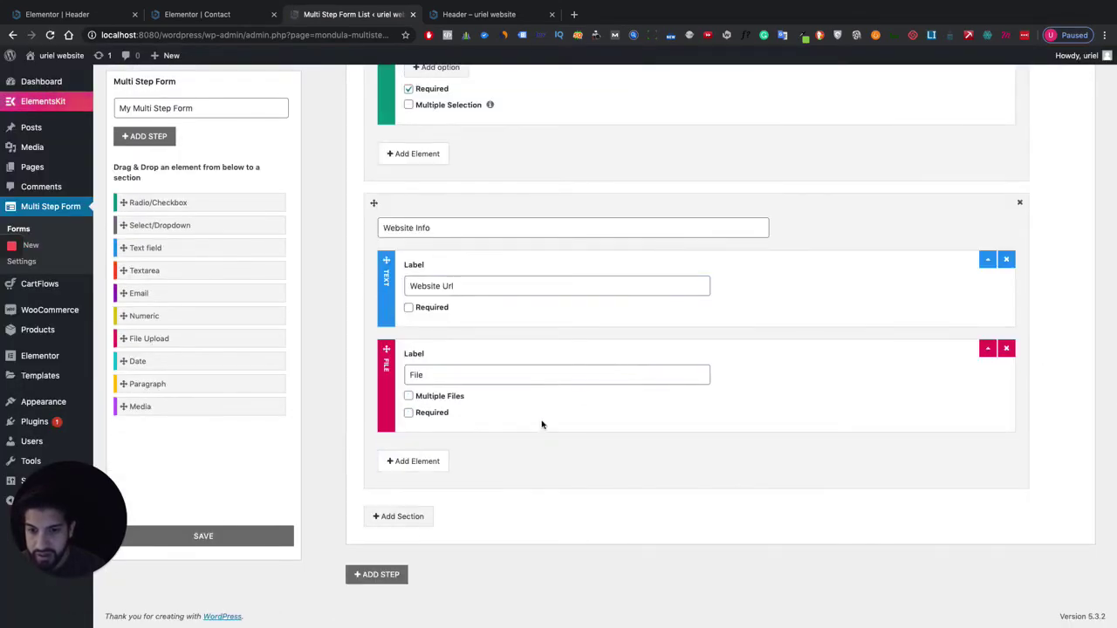
{"action": "left_click", "coordinate": [387, 575]}
Move the Website Url and File fields into the new step and delete the emptied Website Info section.
{"action": "scroll", "coordinate": [387, 578], "scroll_direction": "down", "scroll_amount": 5}
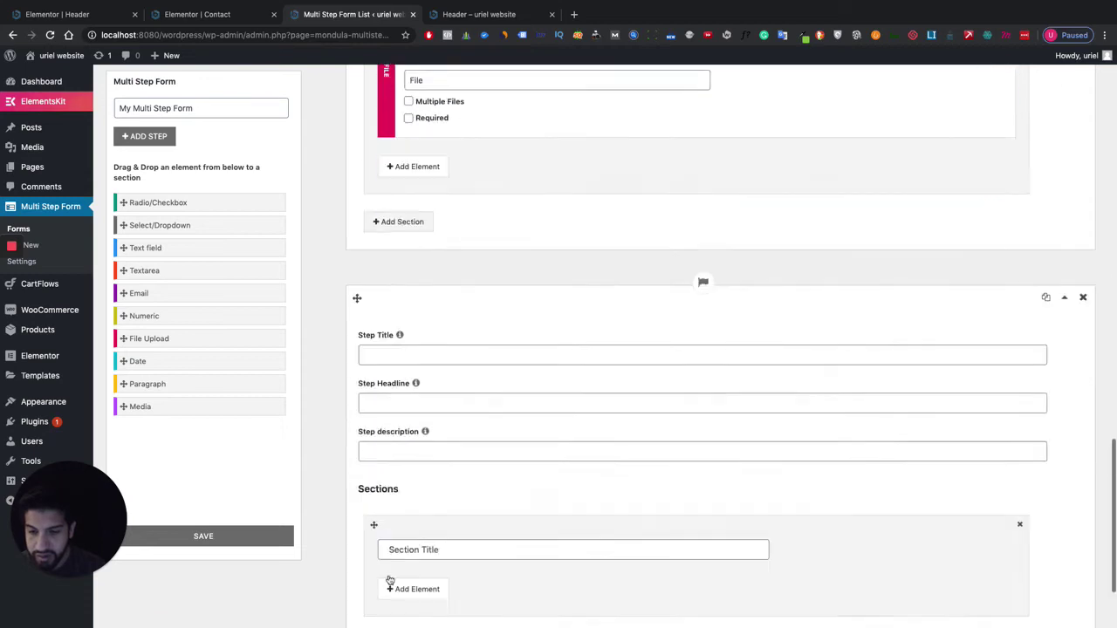
{"action": "scroll", "coordinate": [502, 391], "scroll_direction": "up", "scroll_amount": 4}
{"action": "scroll", "coordinate": [498, 390], "scroll_direction": "down", "scroll_amount": 3}
{"action": "scroll", "coordinate": [498, 389], "scroll_direction": "up", "scroll_amount": 4}
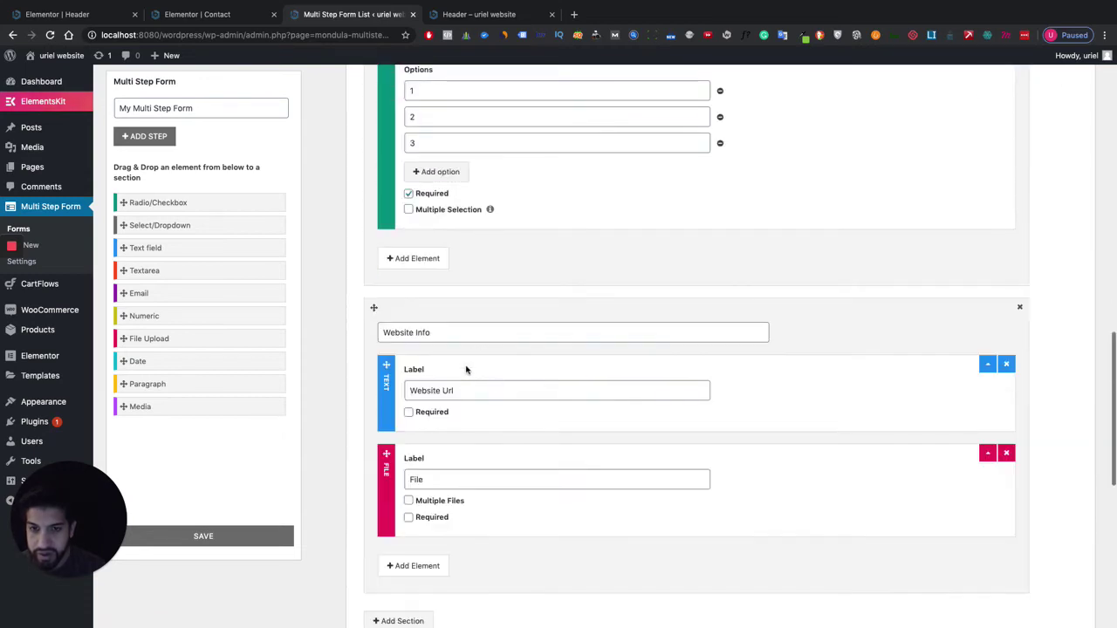
{"action": "left_click_drag", "start_coordinate": [385, 367], "coordinate": [419, 436]}
{"action": "scroll", "coordinate": [474, 424], "scroll_direction": "up", "scroll_amount": 10}
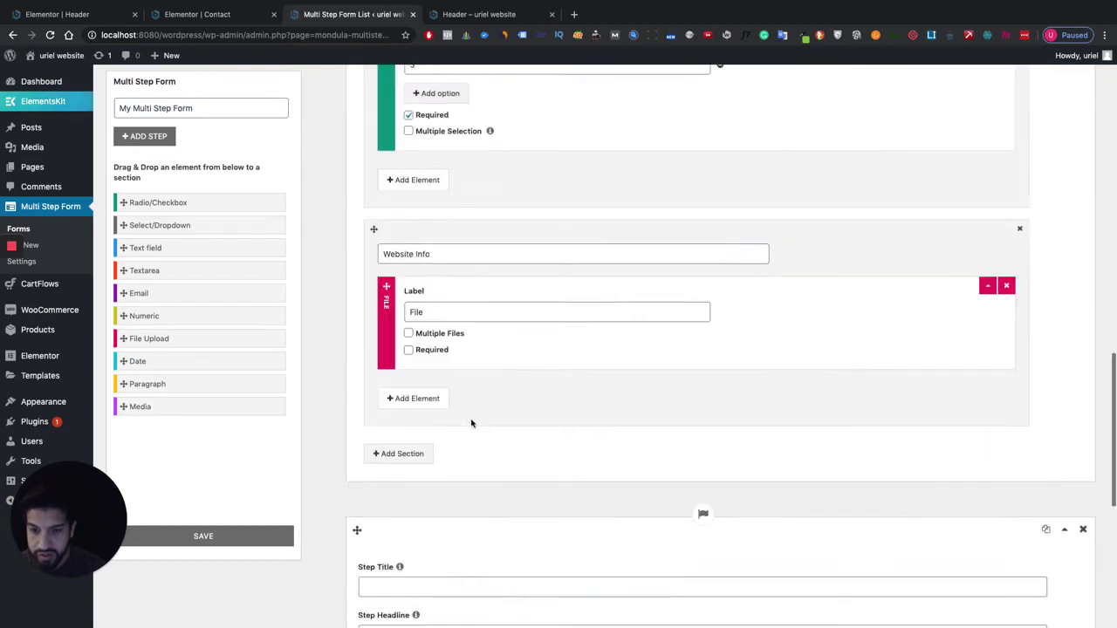
{"action": "left_click_drag", "start_coordinate": [385, 479], "coordinate": [431, 456]}
{"action": "scroll", "coordinate": [434, 452], "scroll_direction": "up", "scroll_amount": 8}
{"action": "scroll", "coordinate": [474, 461], "scroll_direction": "down", "scroll_amount": 6}
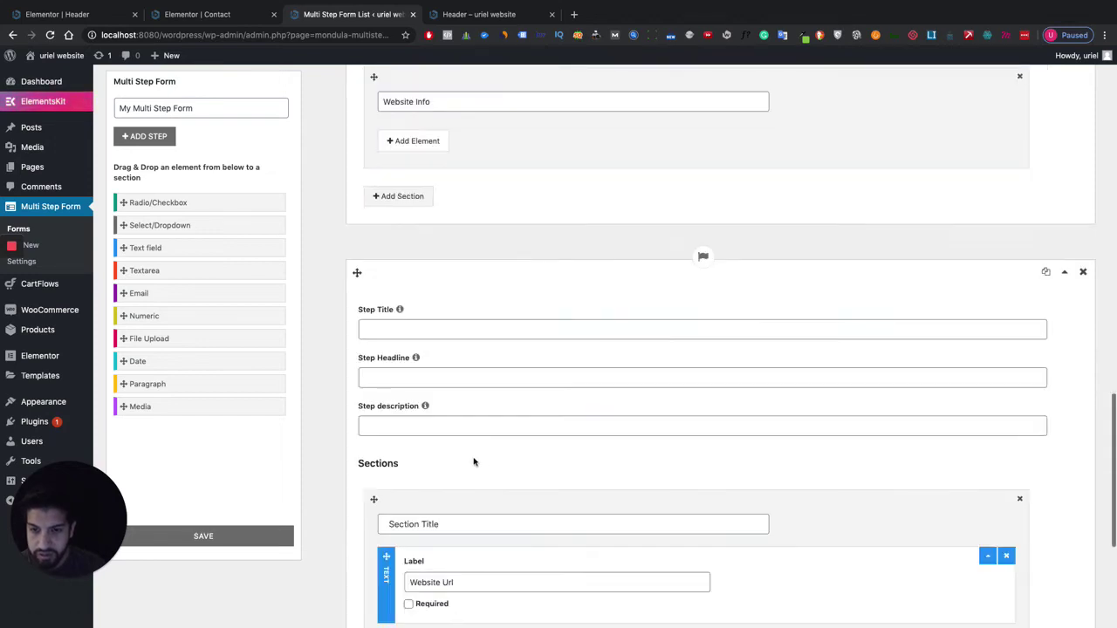
{"action": "scroll", "coordinate": [491, 460], "scroll_direction": "up", "scroll_amount": 7}
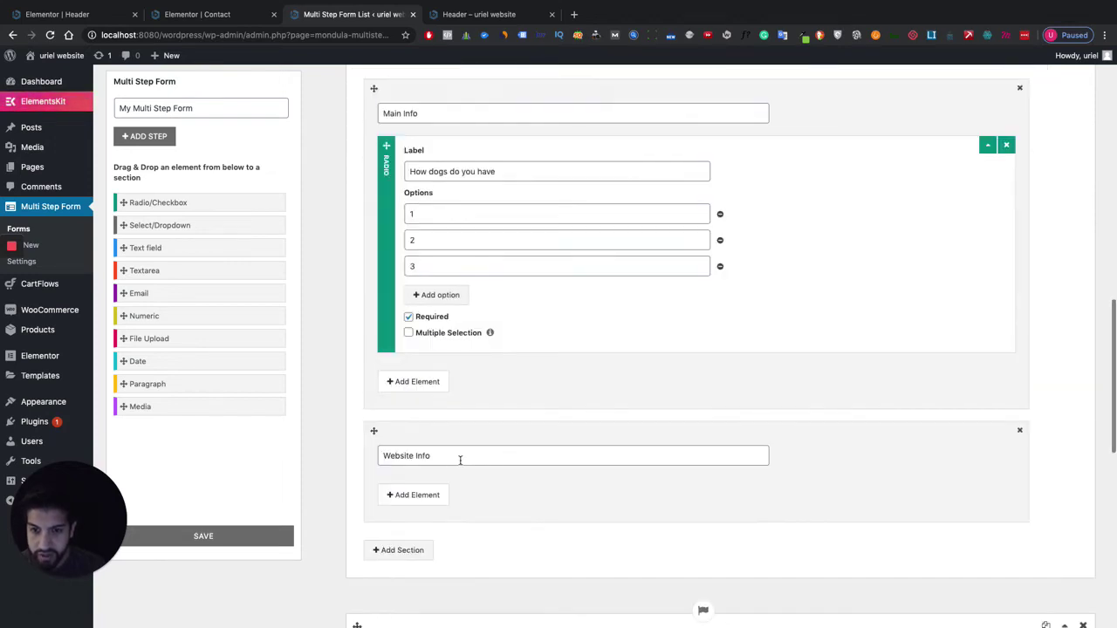
{"action": "scroll", "coordinate": [463, 456], "scroll_direction": "down", "scroll_amount": 1}
{"action": "left_click", "coordinate": [1018, 405]}
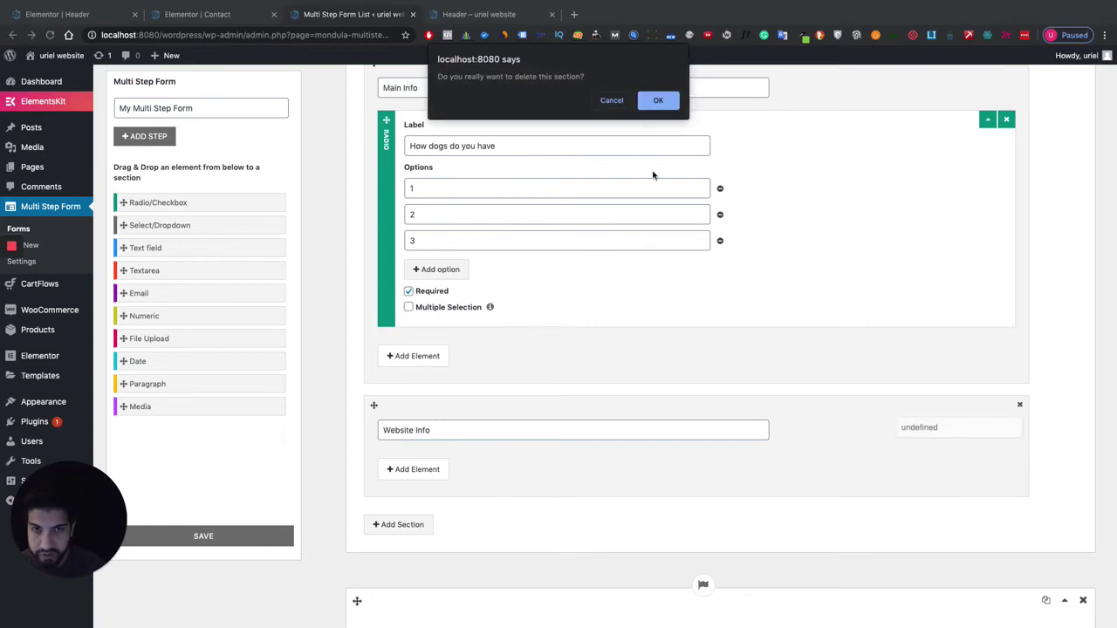
{"action": "left_click", "coordinate": [658, 101]}
{"action": "scroll", "coordinate": [593, 407], "scroll_direction": "down", "scroll_amount": 5}
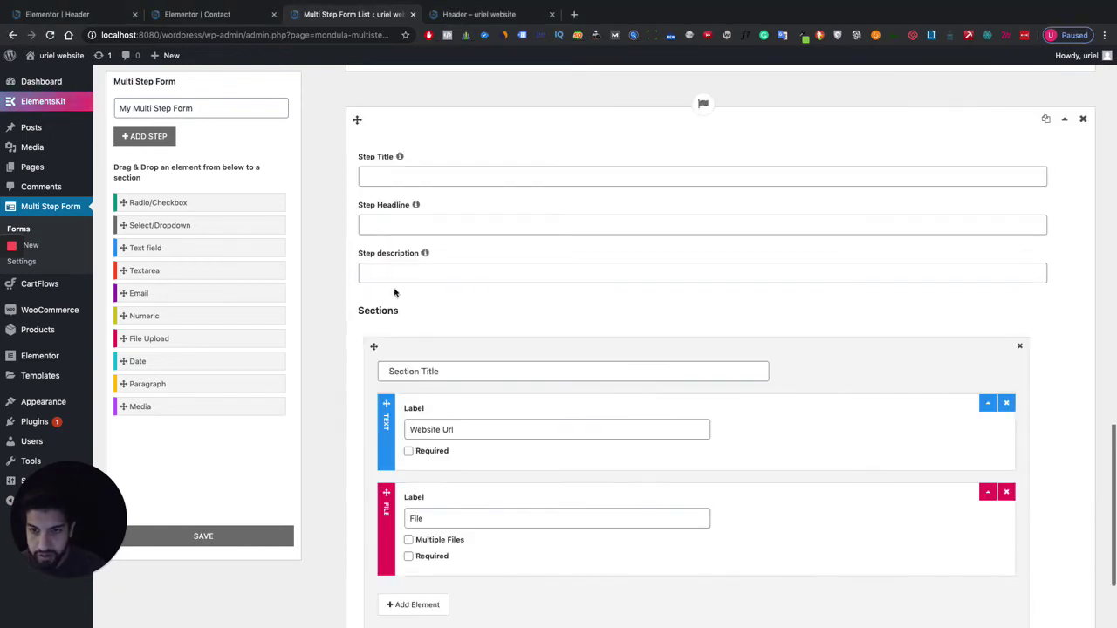
Title the new step 'Step' and its section 'Website info'.
{"action": "left_click", "coordinate": [414, 178]}
{"action": "type", "text": "S"}
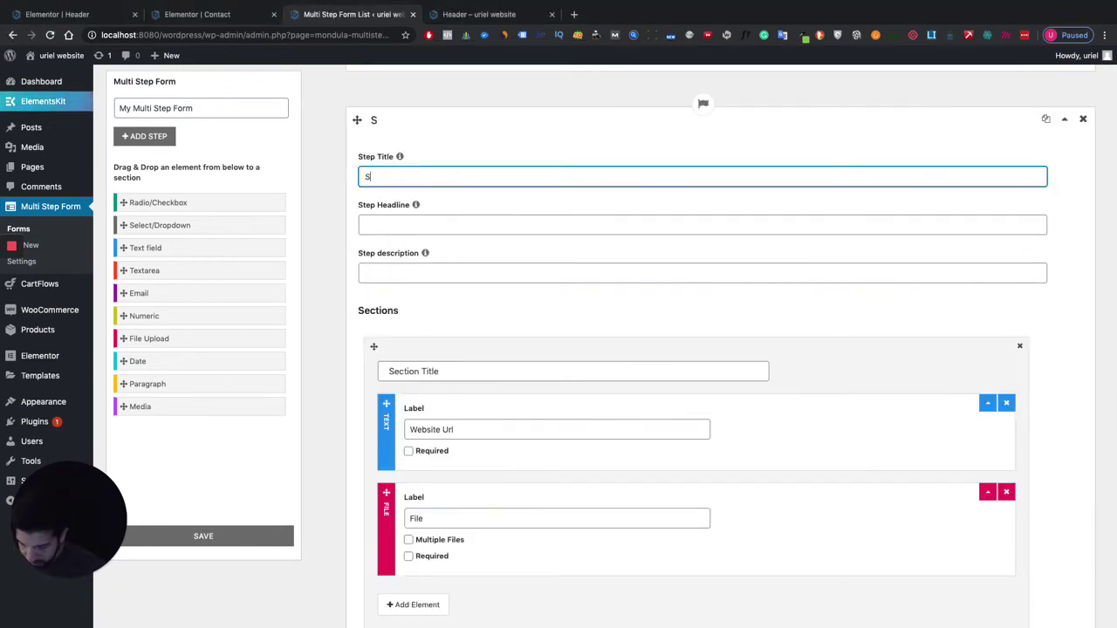
{"action": "type", "text": "tep 3"}
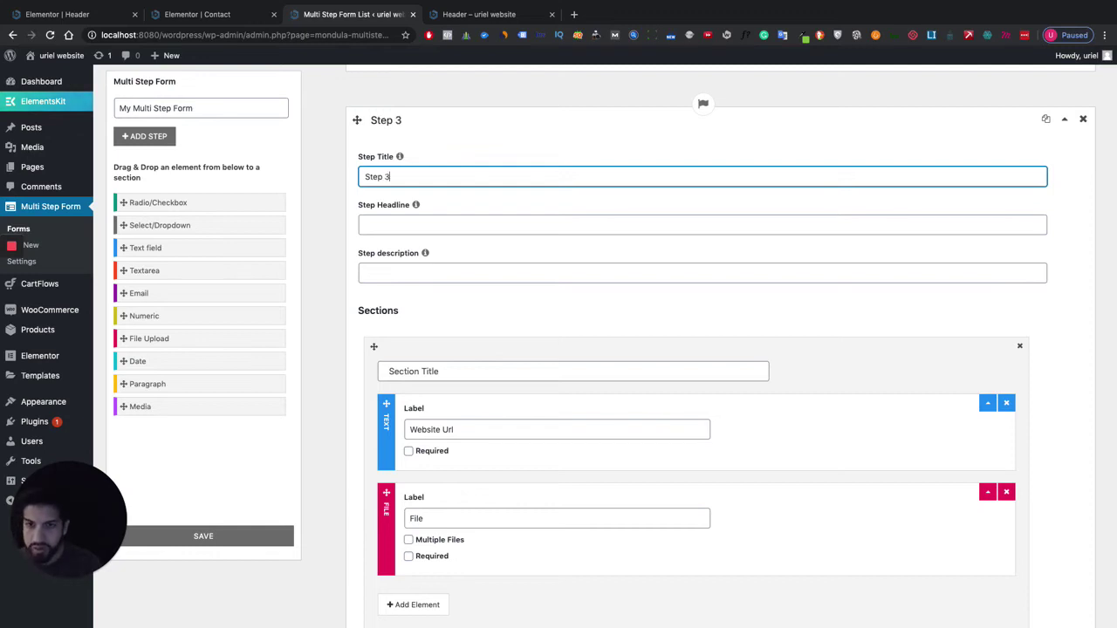
{"action": "left_click", "coordinate": [407, 368]}
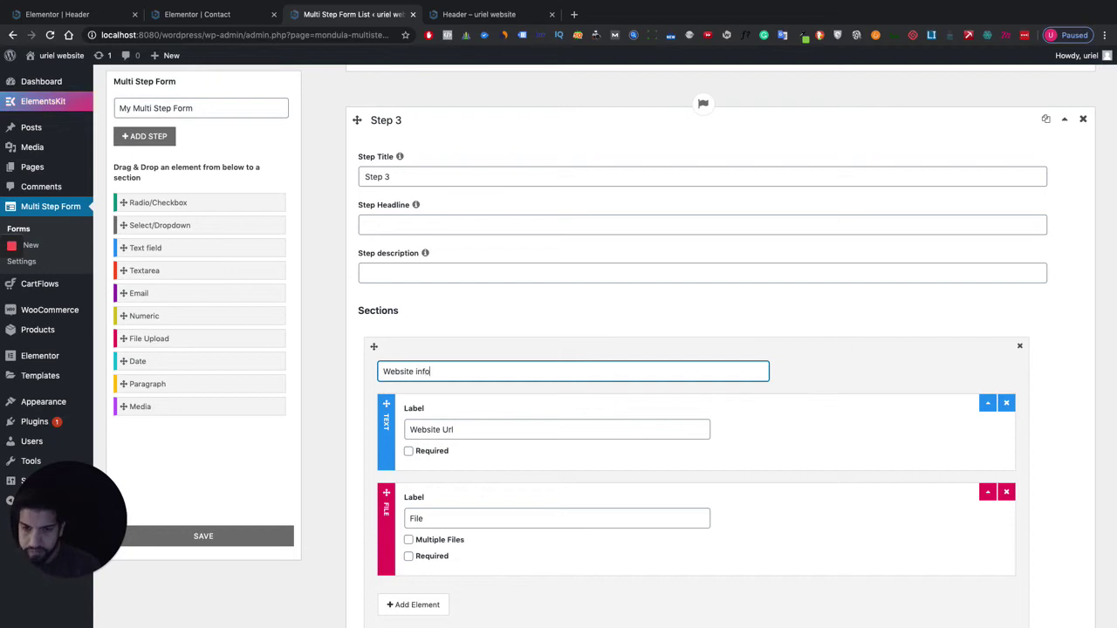
{"action": "type", "text": "Website info"}
{"action": "scroll", "coordinate": [440, 344], "scroll_direction": "down", "scroll_amount": 2}
Remove the accidentally added extra empty step and save the form.
{"action": "left_click", "coordinate": [379, 574]}
{"action": "scroll", "coordinate": [573, 332], "scroll_direction": "down", "scroll_amount": 5}
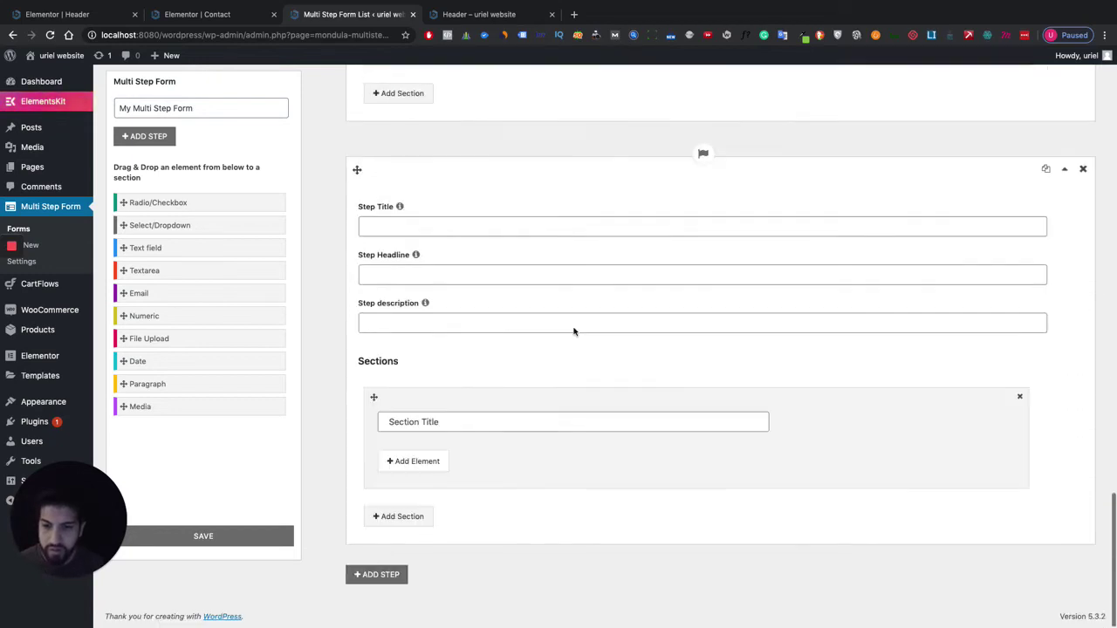
{"action": "left_click", "coordinate": [1083, 168]}
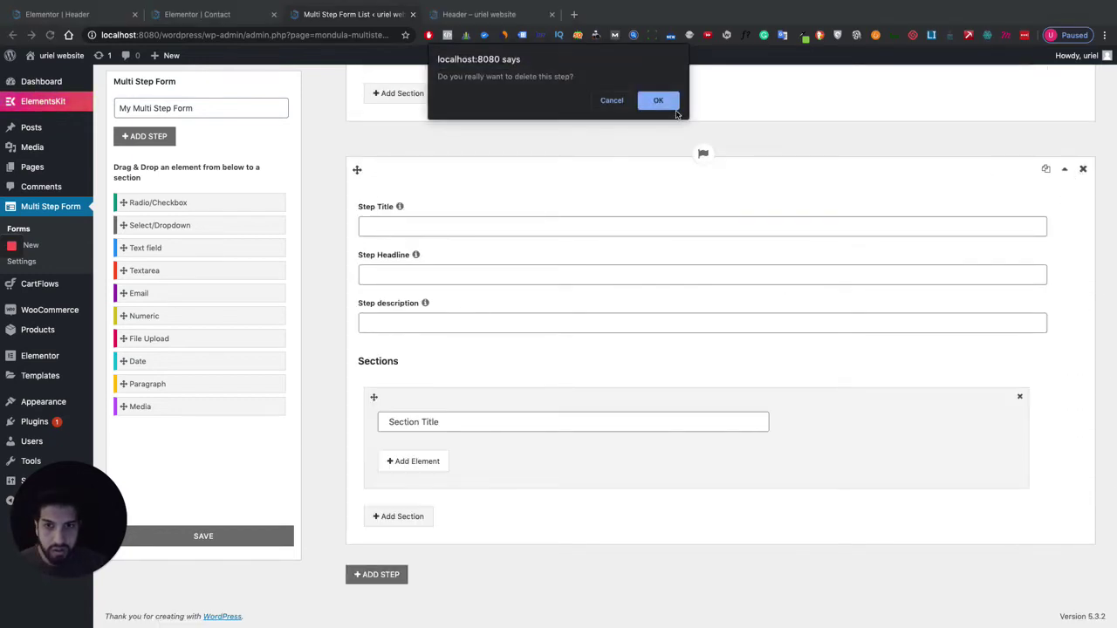
{"action": "left_click", "coordinate": [674, 108]}
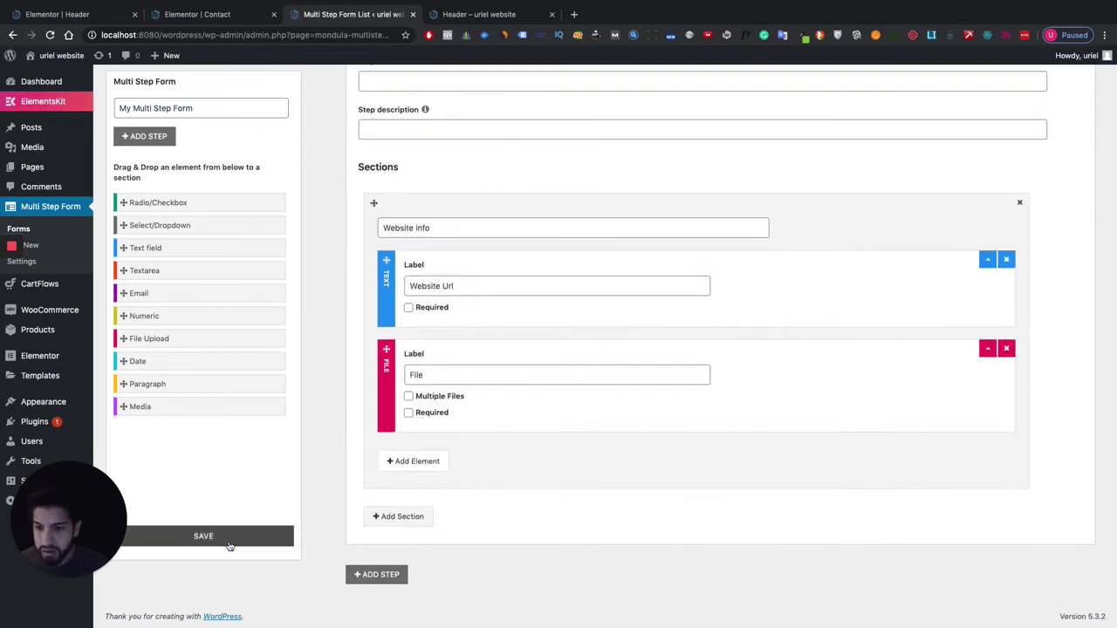
{"action": "left_click", "coordinate": [228, 545]}
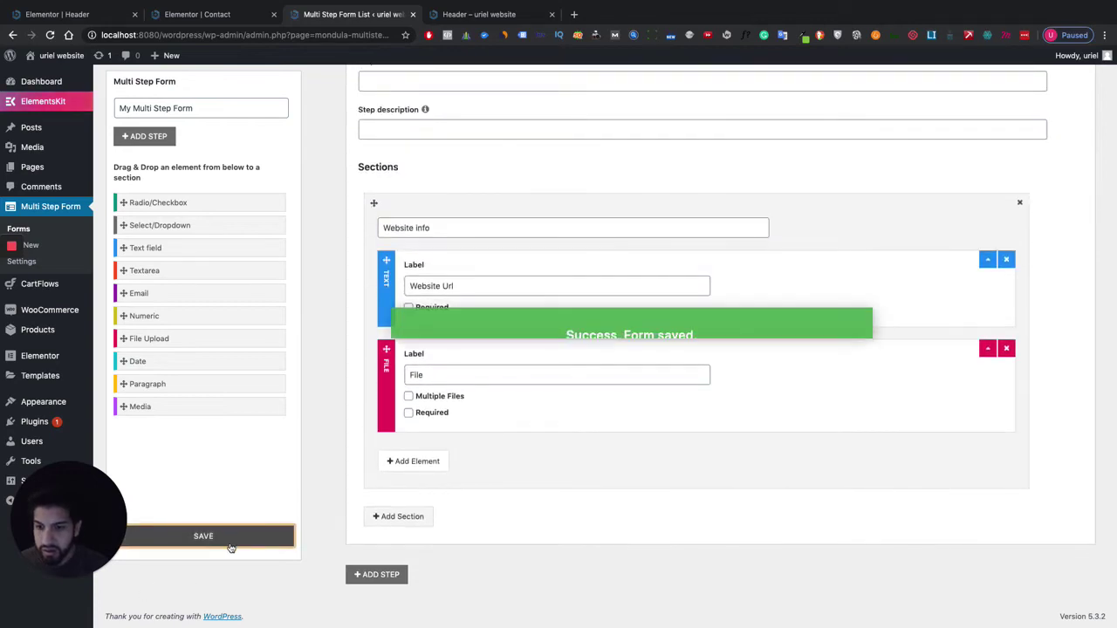
{"action": "left_click", "coordinate": [219, 14]}
Enter a padding value of 30 in the Advanced settings of the section holding the form.
{"action": "scroll", "coordinate": [573, 326], "scroll_direction": "down", "scroll_amount": 7}
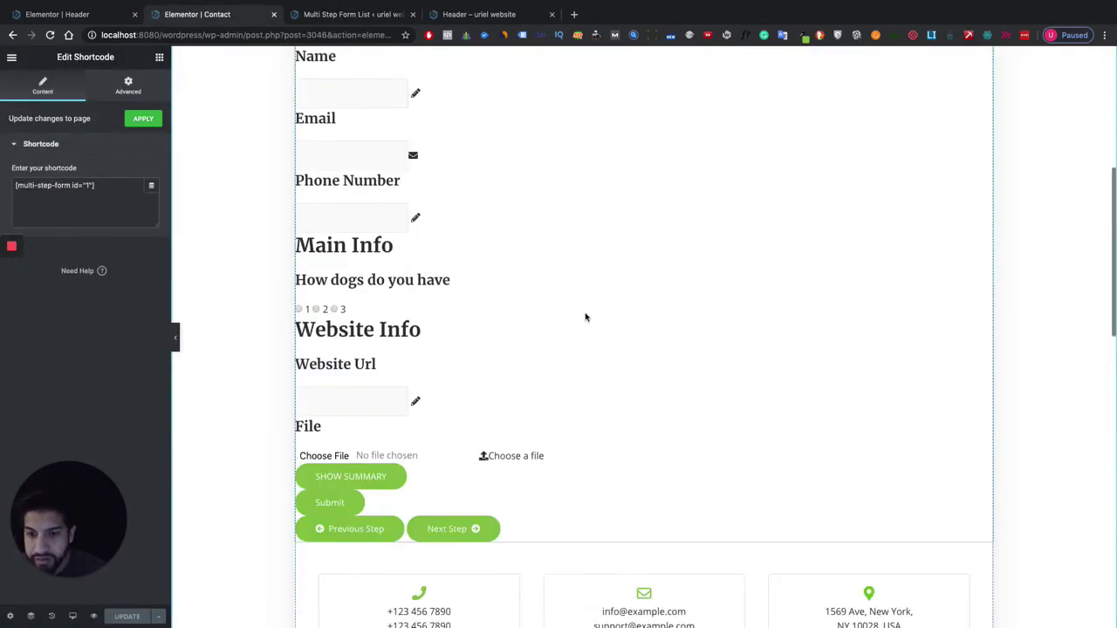
{"action": "scroll", "coordinate": [589, 317], "scroll_direction": "up", "scroll_amount": 3}
{"action": "scroll", "coordinate": [589, 317], "scroll_direction": "up", "scroll_amount": 3}
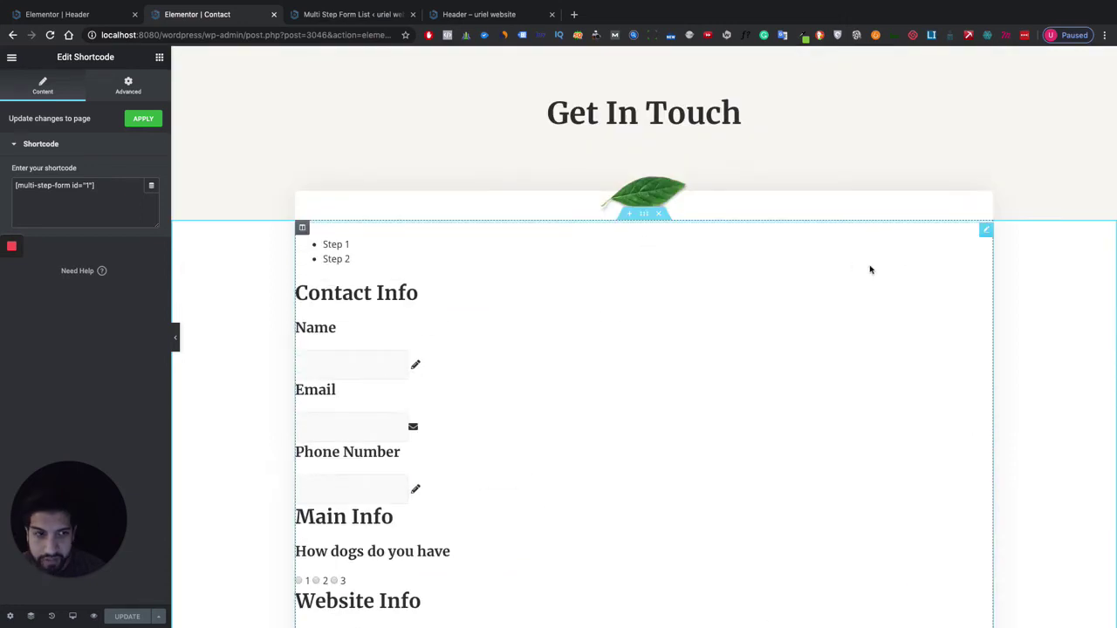
{"action": "left_click", "coordinate": [643, 215]}
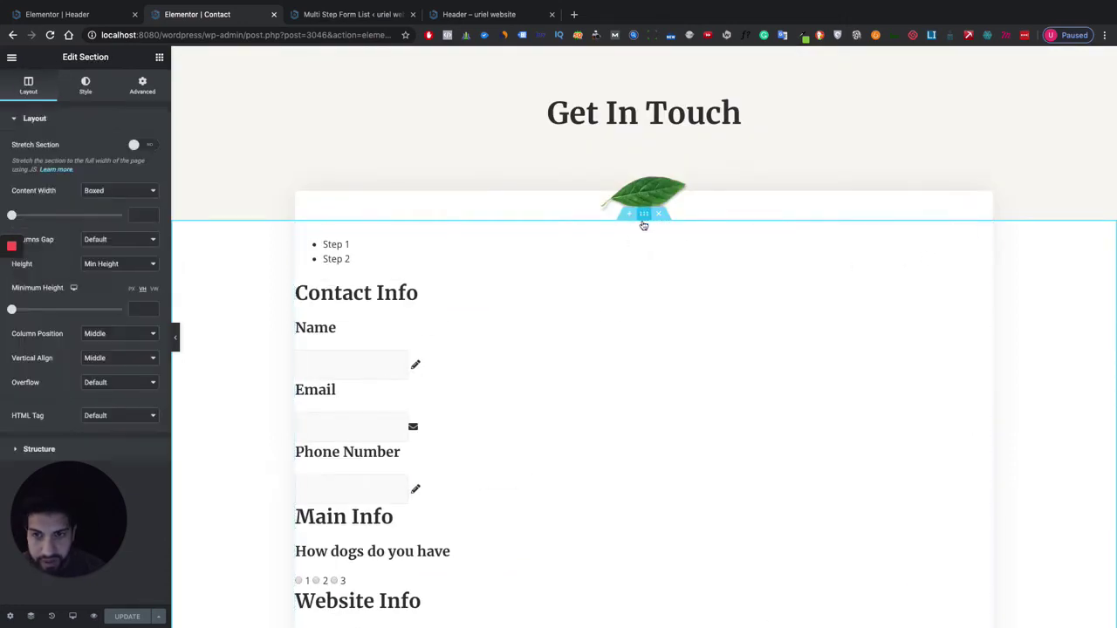
{"action": "left_click", "coordinate": [142, 85]}
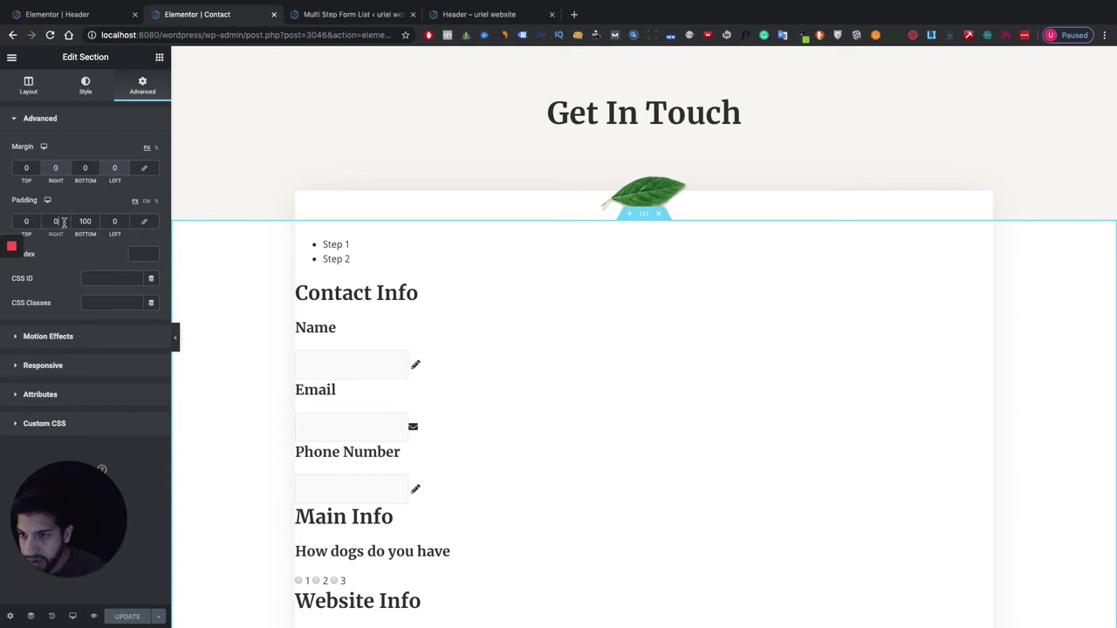
{"action": "type", "text": "30"}
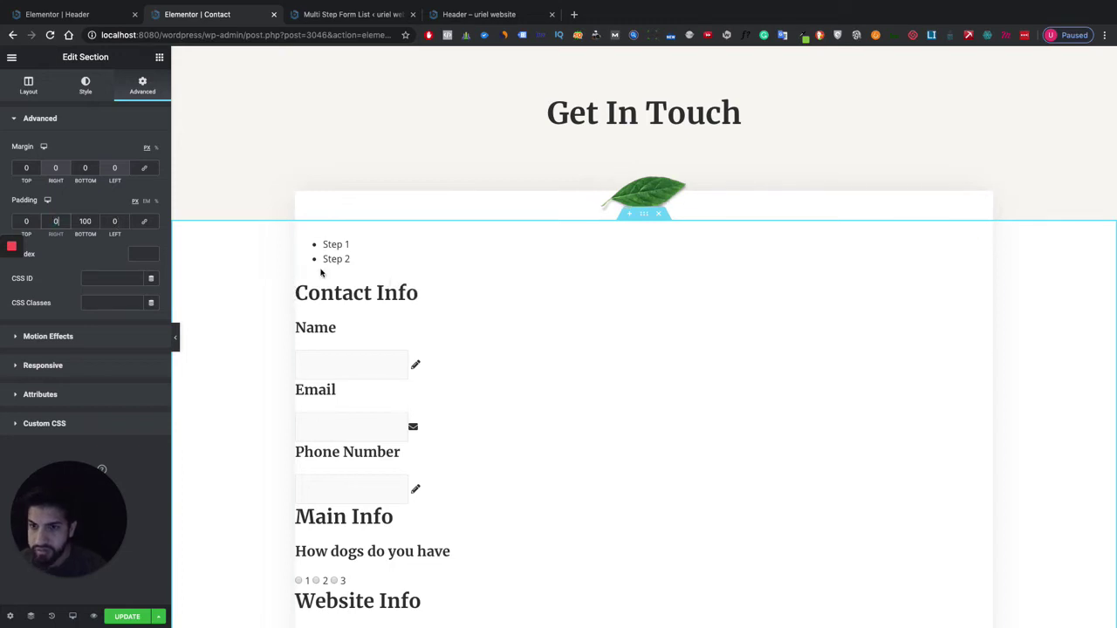
Give the form column 30 px left and right padding and update the Contact page.
{"action": "left_click", "coordinate": [302, 228]}
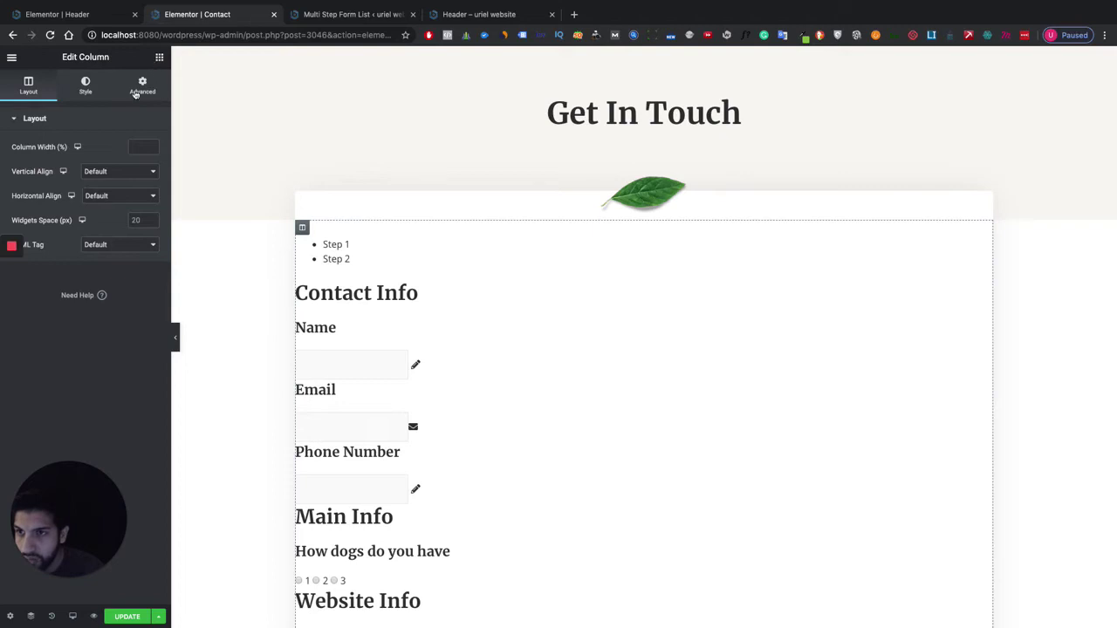
{"action": "left_click", "coordinate": [140, 88]}
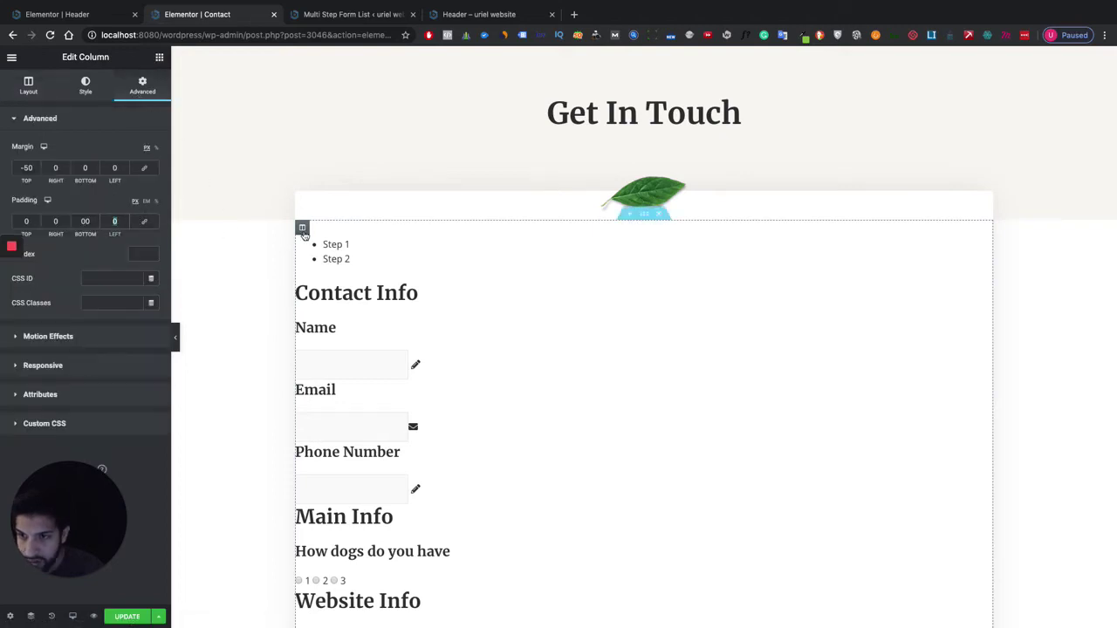
{"action": "type", "text": "30"}
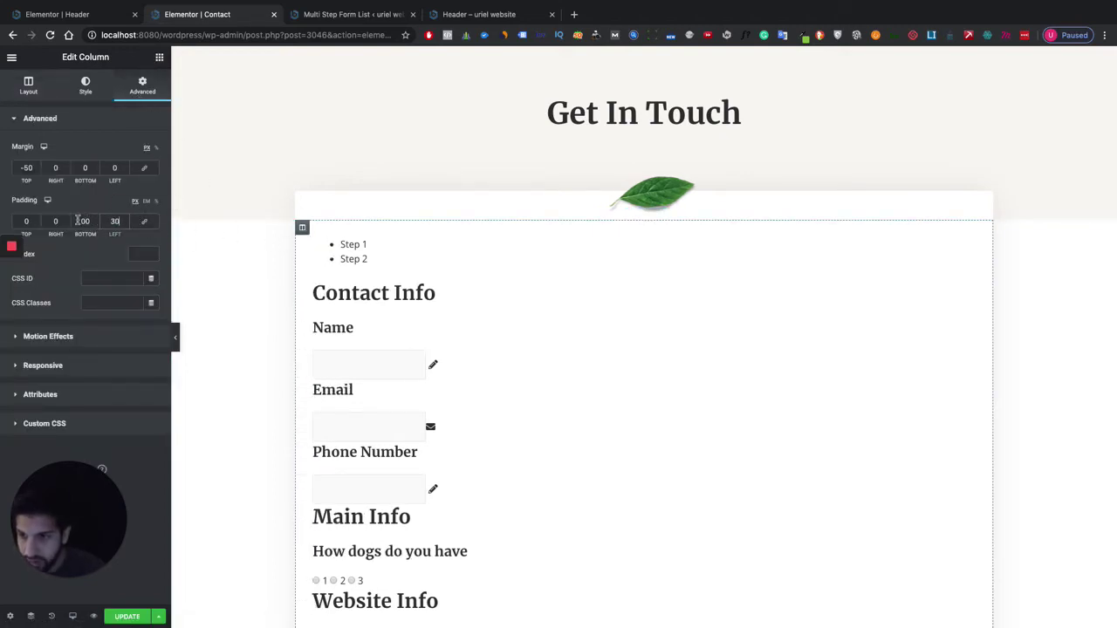
{"action": "type", "text": "30"}
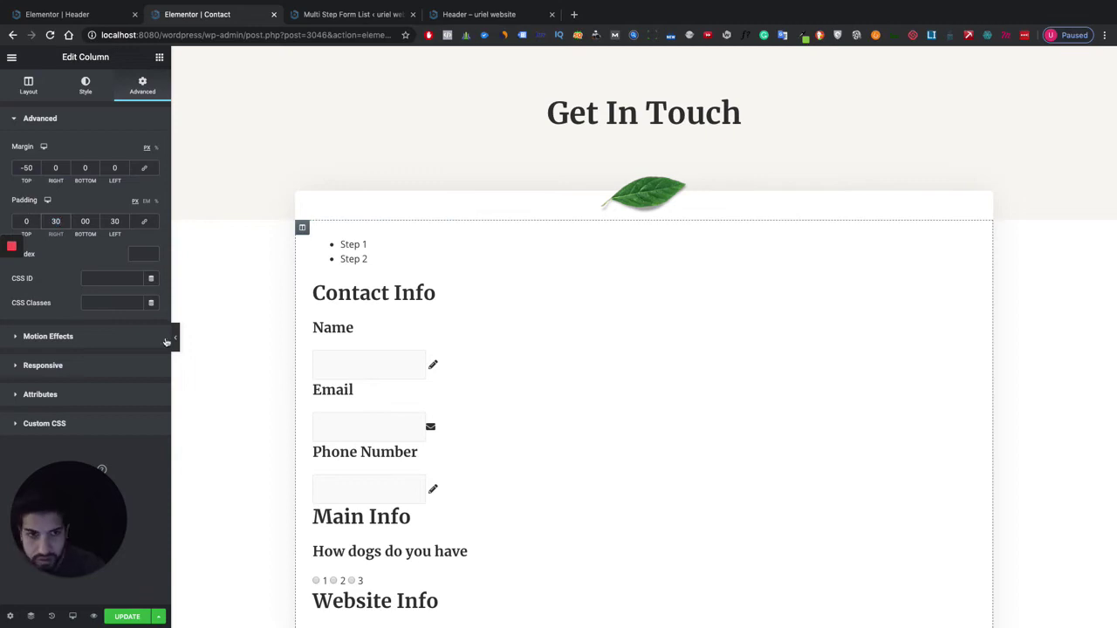
{"action": "left_click", "coordinate": [127, 617]}
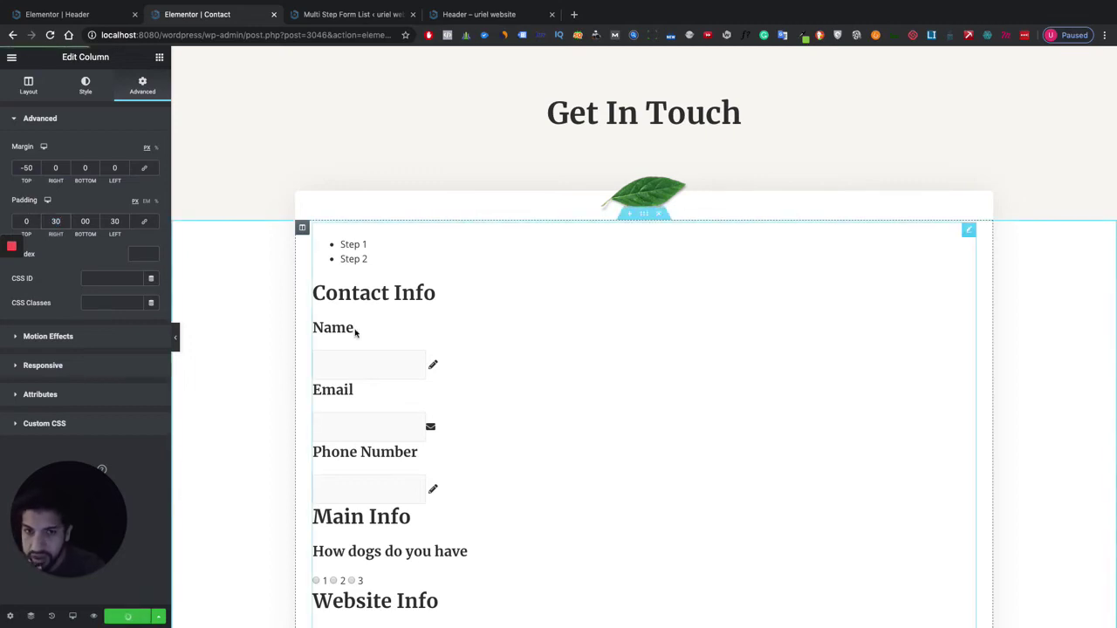
{"action": "left_click", "coordinate": [348, 21]}
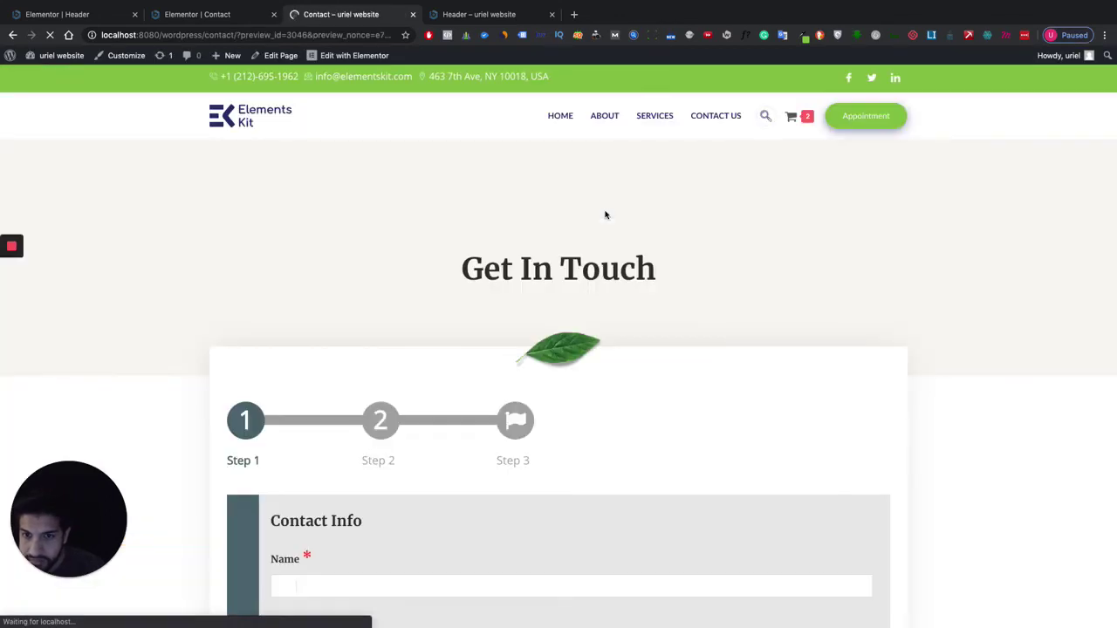
Scroll through the three-step form in the preview, then select the embedded form in Elementor.
{"action": "scroll", "coordinate": [628, 225], "scroll_direction": "down", "scroll_amount": 5}
{"action": "scroll", "coordinate": [658, 232], "scroll_direction": "down", "scroll_amount": 2}
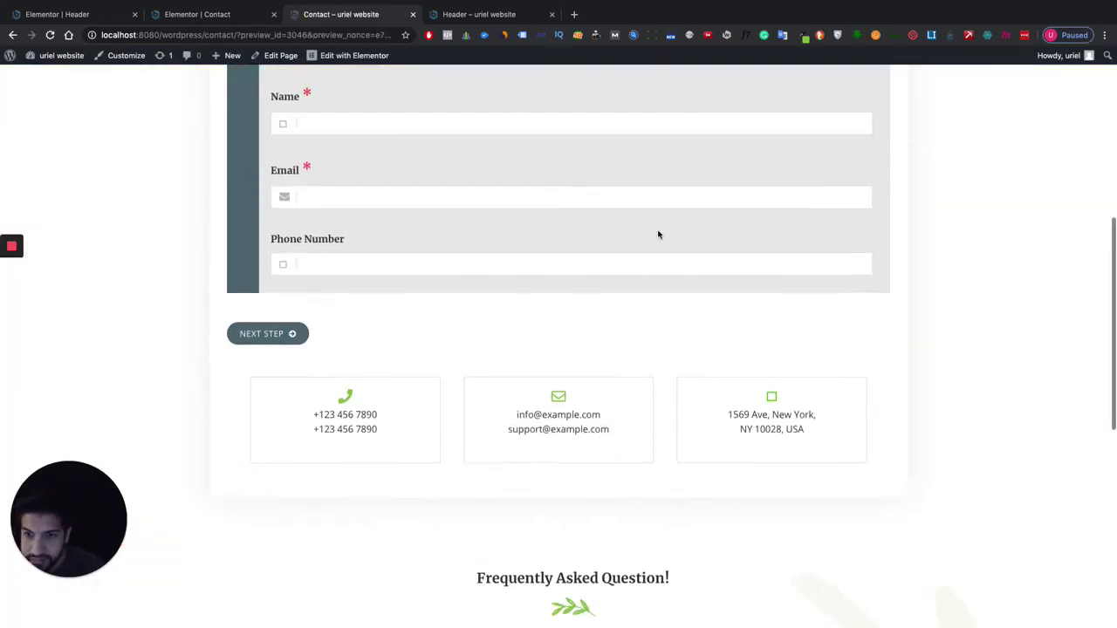
{"action": "scroll", "coordinate": [606, 230], "scroll_direction": "down", "scroll_amount": 3}
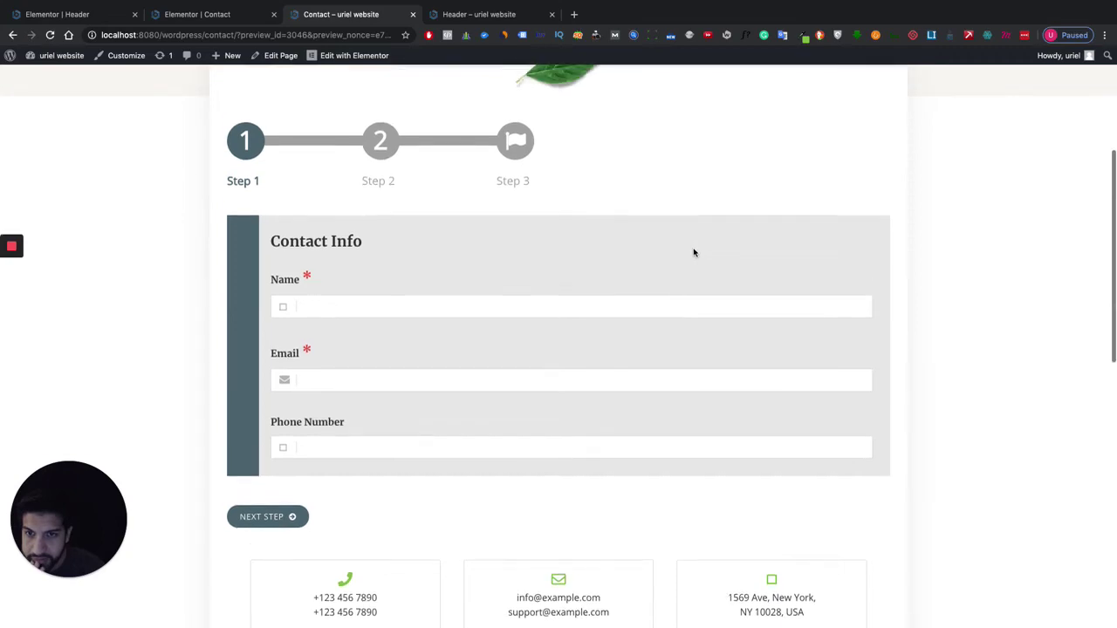
{"action": "left_click", "coordinate": [233, 17]}
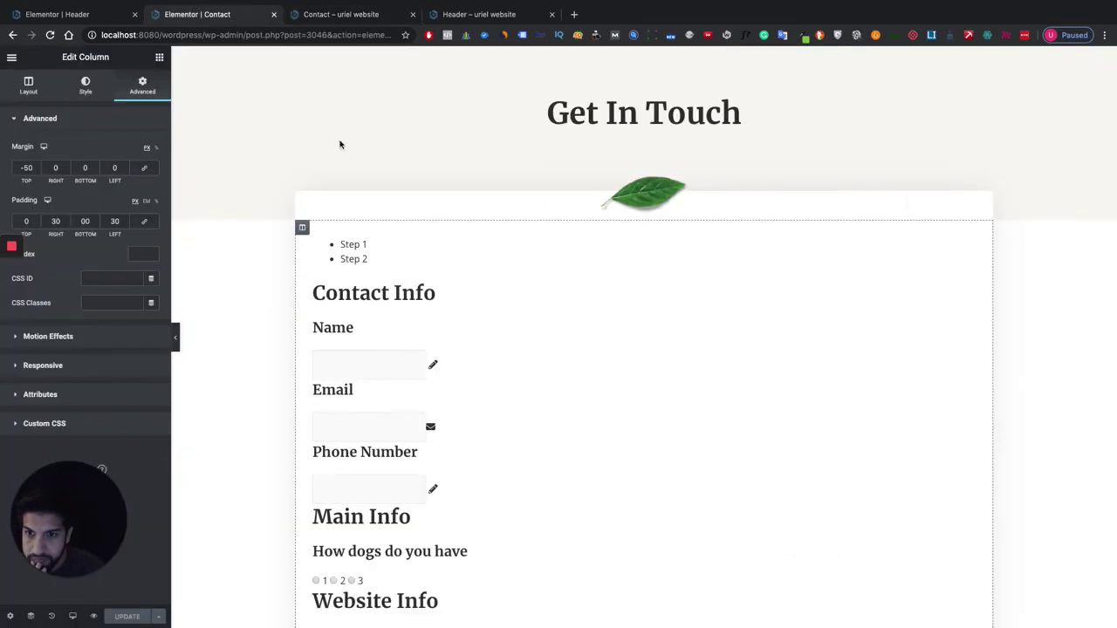
{"action": "scroll", "coordinate": [681, 424], "scroll_direction": "down", "scroll_amount": 8}
{"action": "scroll", "coordinate": [680, 418], "scroll_direction": "up", "scroll_amount": 4}
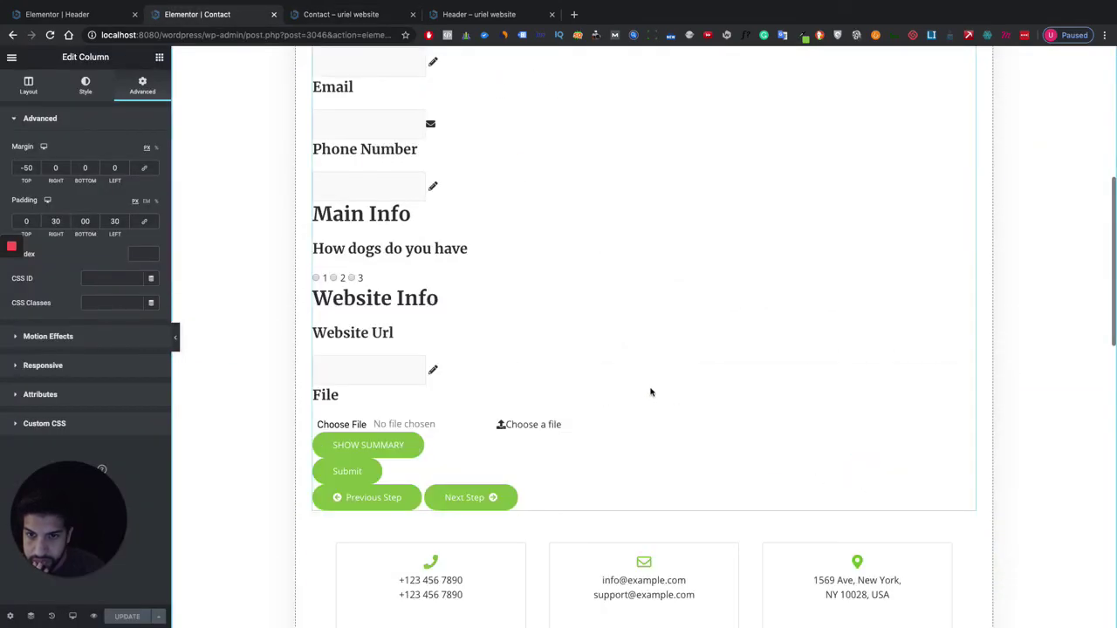
{"action": "left_click", "coordinate": [650, 392]}
Check the Header editor, return to the live Contact preview, then go to the dashboard.
{"action": "left_click", "coordinate": [75, 16]}
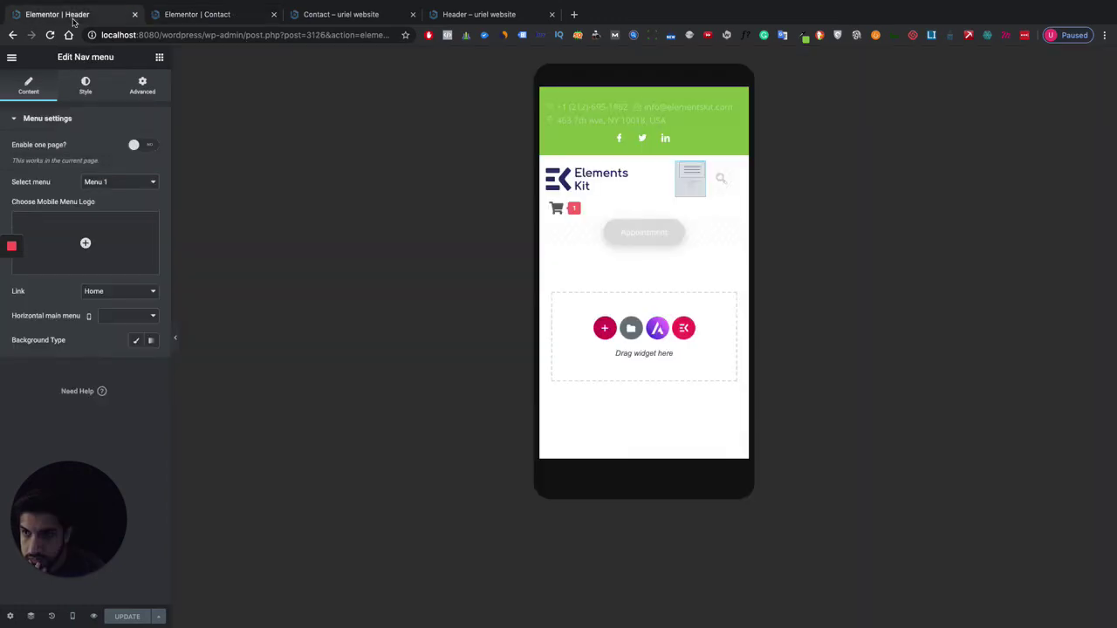
{"action": "left_click", "coordinate": [224, 15]}
{"action": "left_click", "coordinate": [340, 15]}
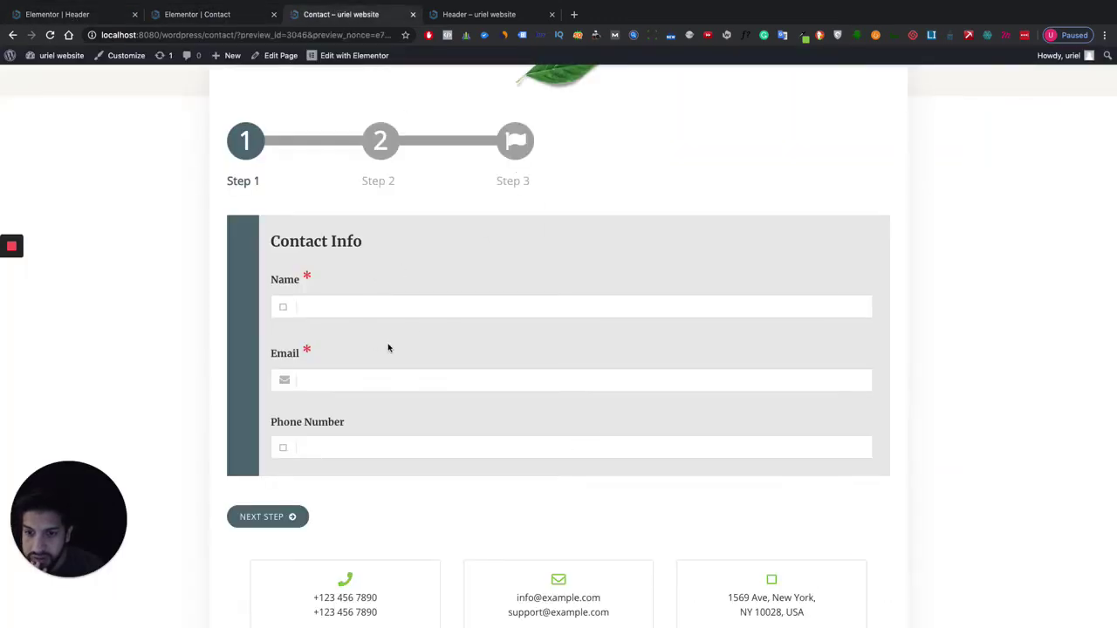
{"action": "scroll", "coordinate": [388, 348], "scroll_direction": "up", "scroll_amount": 3}
{"action": "scroll", "coordinate": [524, 394], "scroll_direction": "down", "scroll_amount": 3}
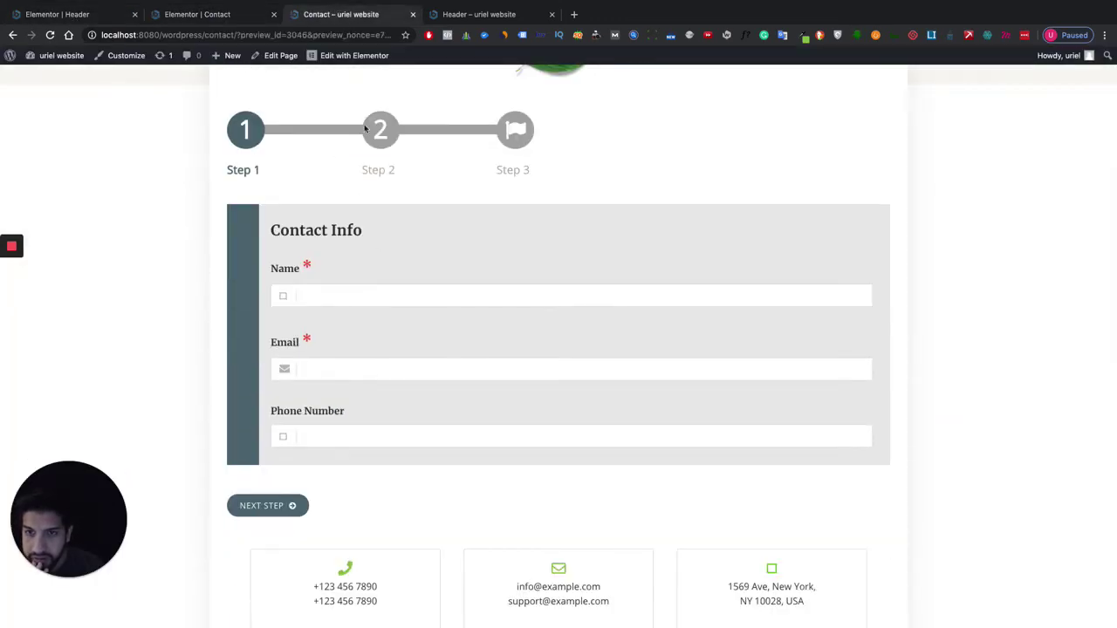
{"action": "scroll", "coordinate": [261, 254], "scroll_direction": "up", "scroll_amount": 3}
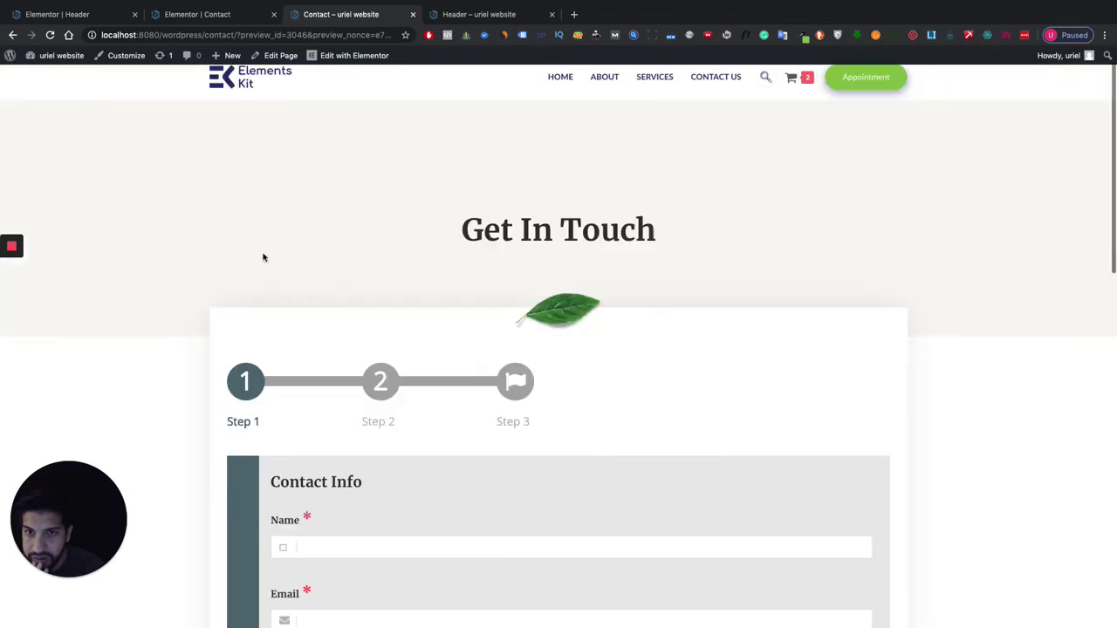
{"action": "left_click", "coordinate": [42, 74]}
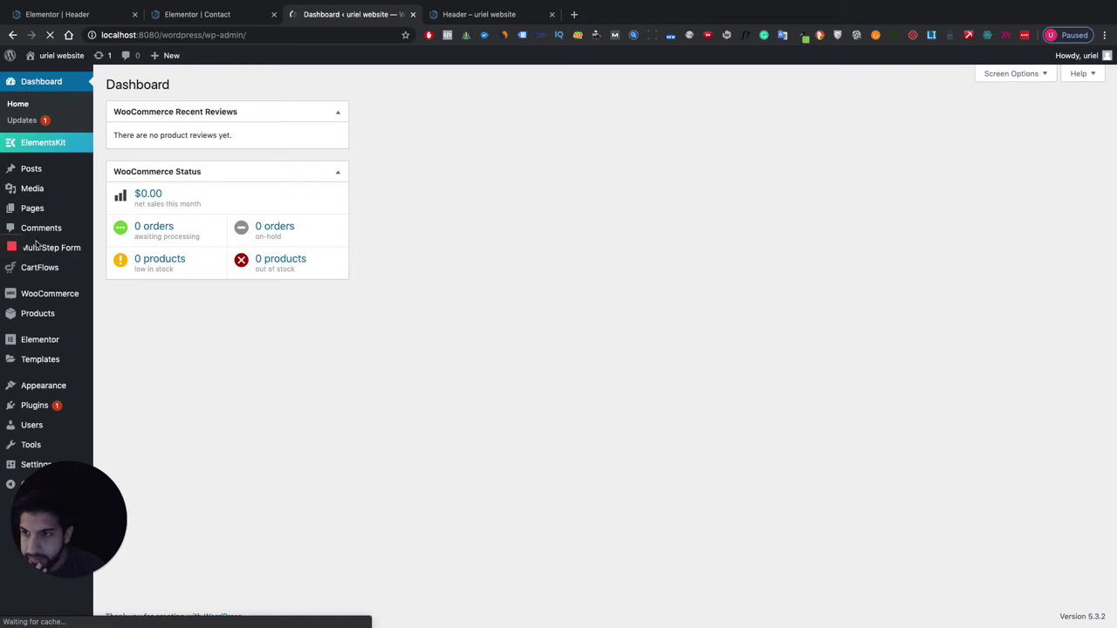
Open My Multi Step Form and review its Form settings and mail options.
{"action": "left_click", "coordinate": [55, 249]}
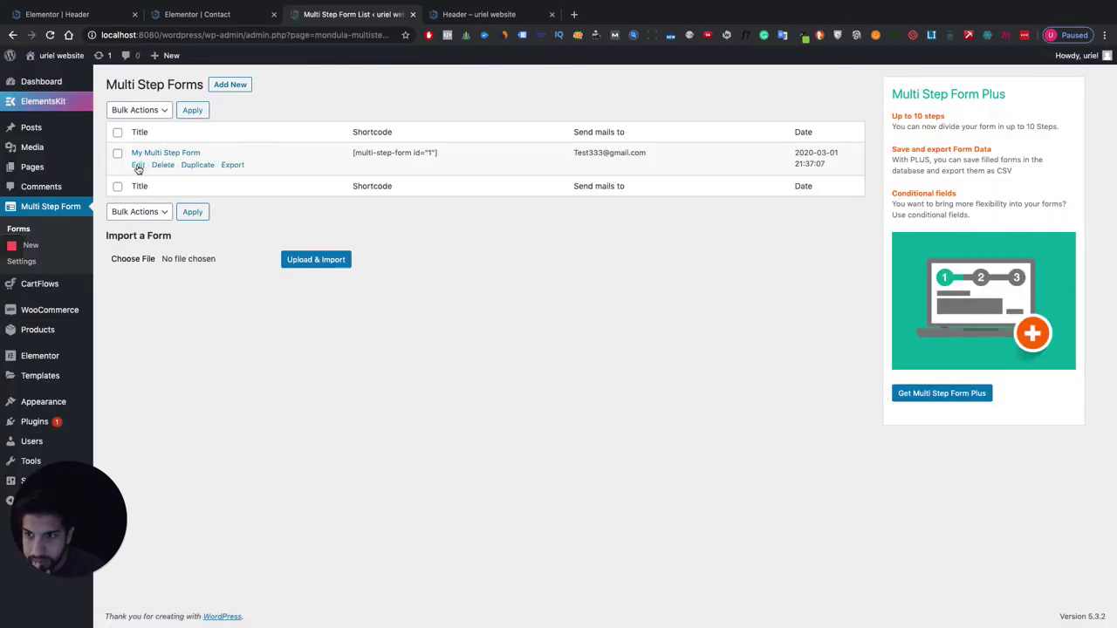
{"action": "left_click", "coordinate": [138, 165]}
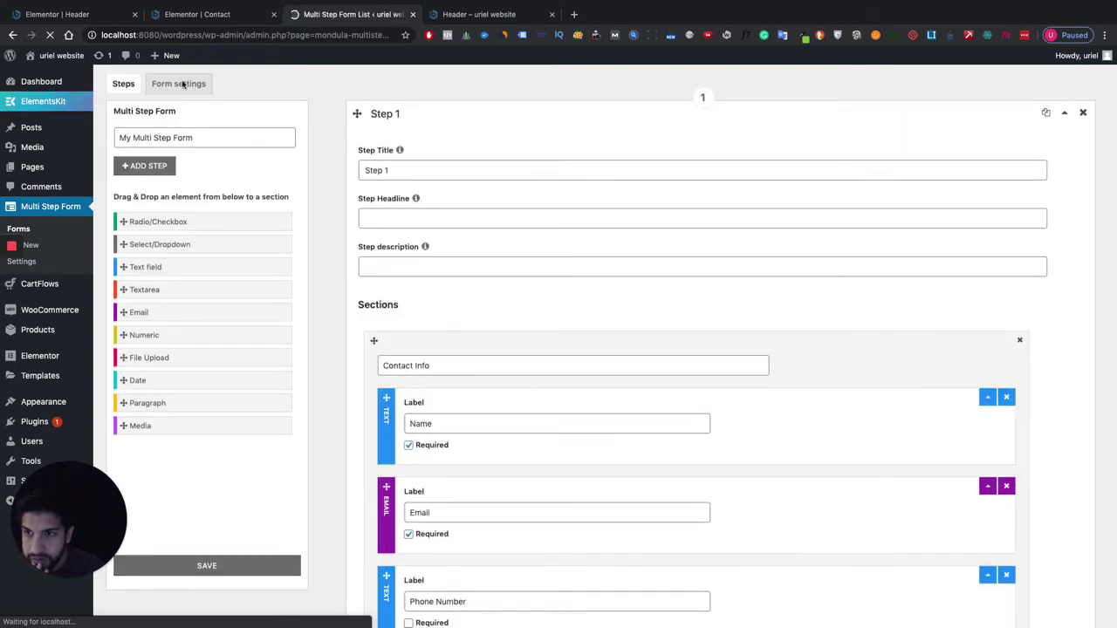
{"action": "left_click", "coordinate": [194, 84]}
{"action": "scroll", "coordinate": [456, 285], "scroll_direction": "down", "scroll_amount": 2}
{"action": "scroll", "coordinate": [463, 288], "scroll_direction": "down", "scroll_amount": 4}
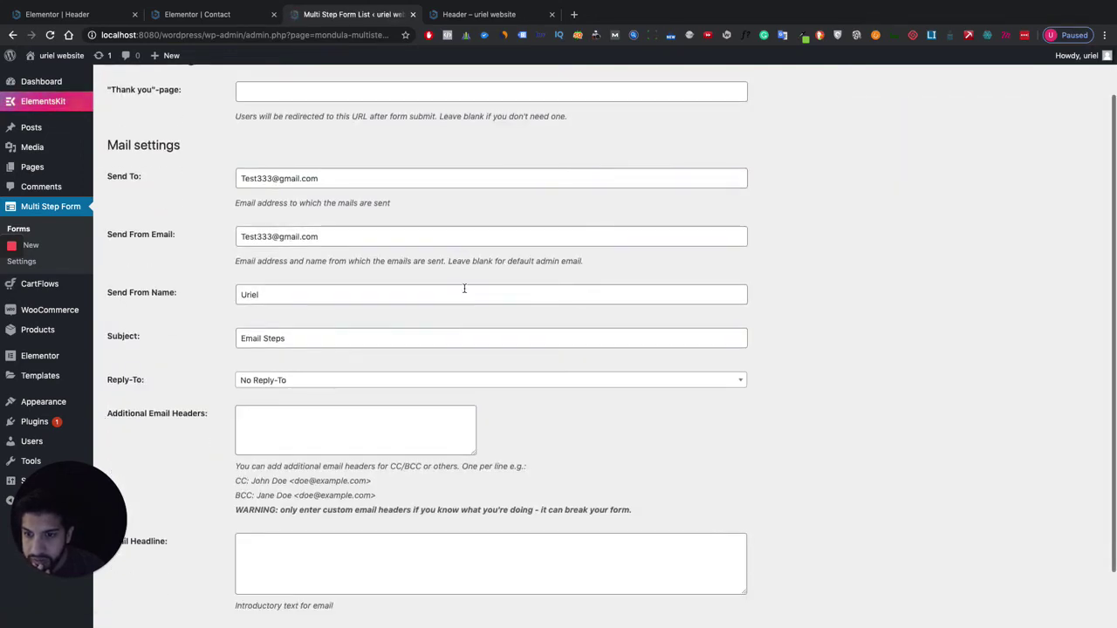
{"action": "scroll", "coordinate": [132, 172], "scroll_direction": "up", "scroll_amount": 5}
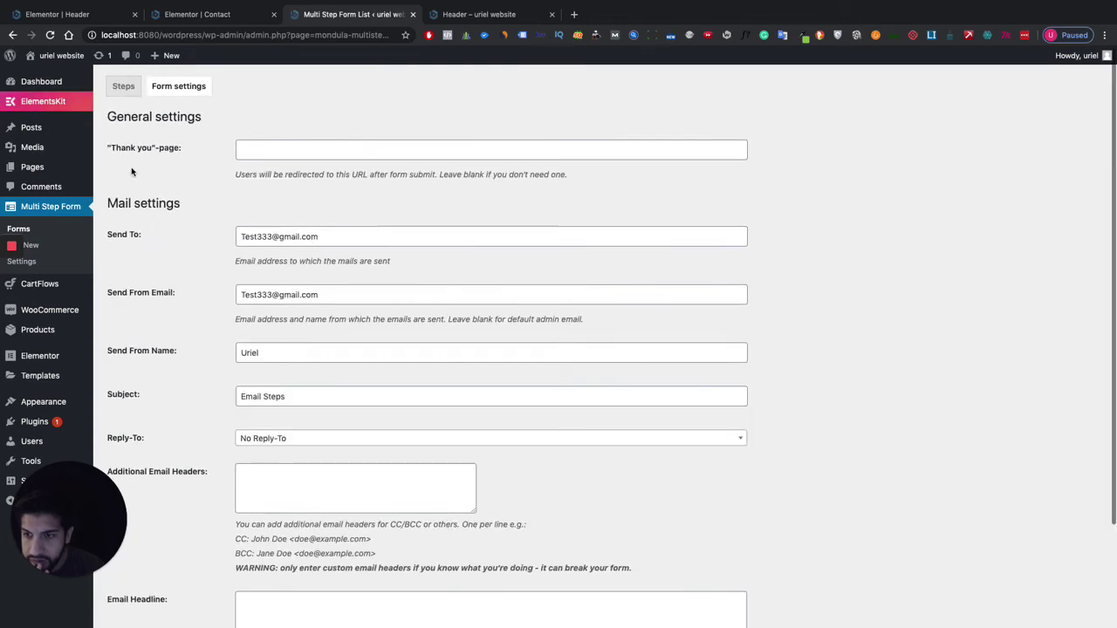
Review the form's steps and fields, then go to the plugin's Settings.
{"action": "left_click", "coordinate": [122, 87]}
{"action": "scroll", "coordinate": [584, 333], "scroll_direction": "down", "scroll_amount": 15}
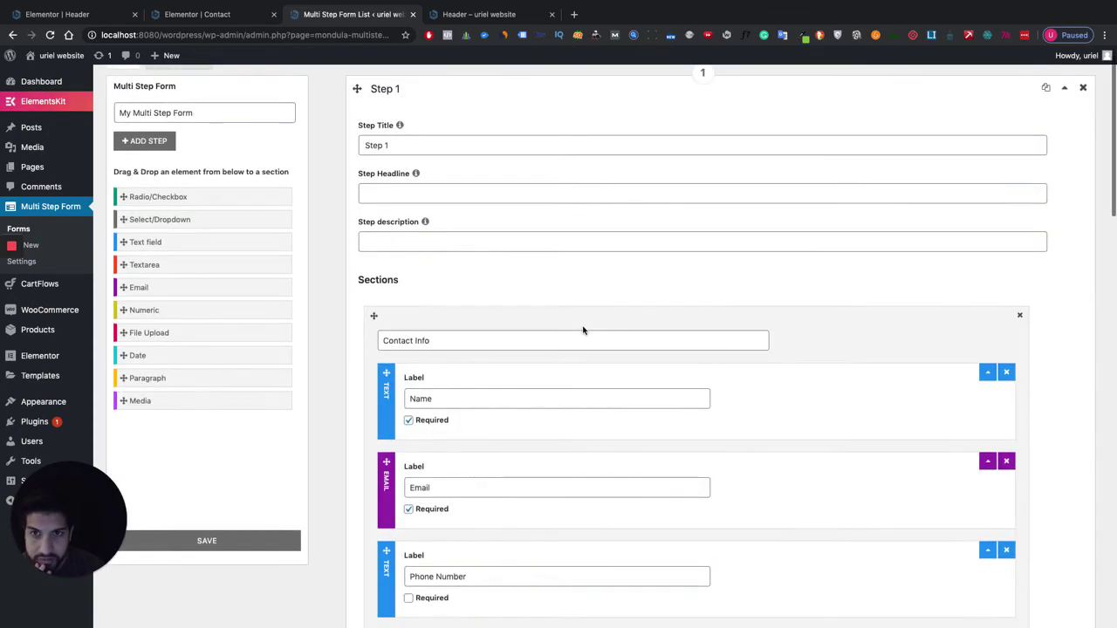
{"action": "scroll", "coordinate": [579, 323], "scroll_direction": "down", "scroll_amount": 3}
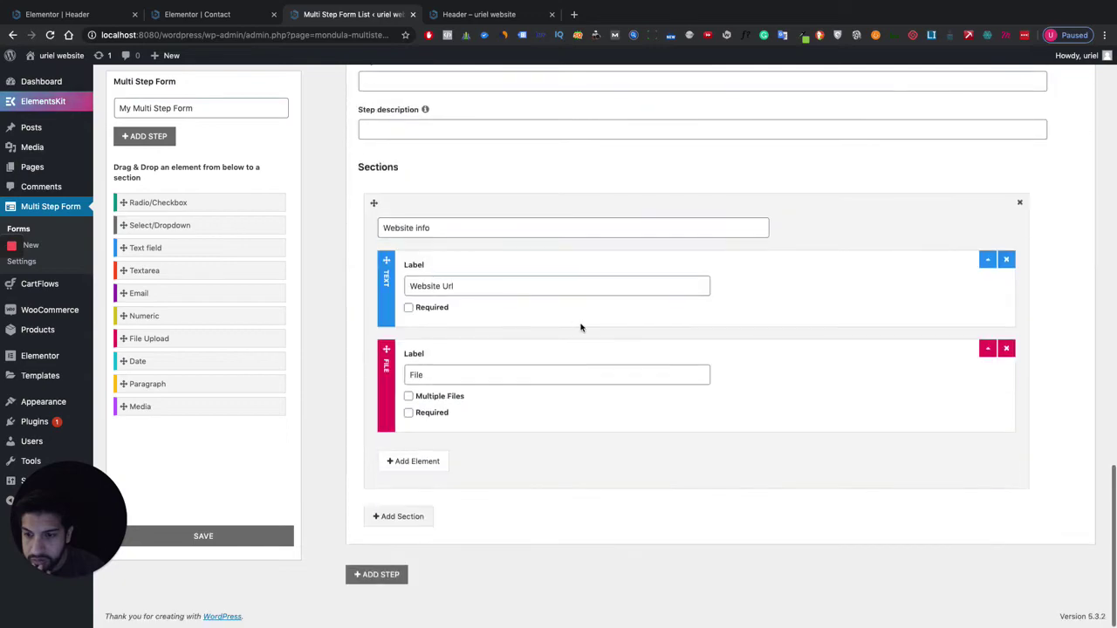
{"action": "scroll", "coordinate": [576, 324], "scroll_direction": "up", "scroll_amount": 3}
{"action": "scroll", "coordinate": [503, 324], "scroll_direction": "up", "scroll_amount": 15}
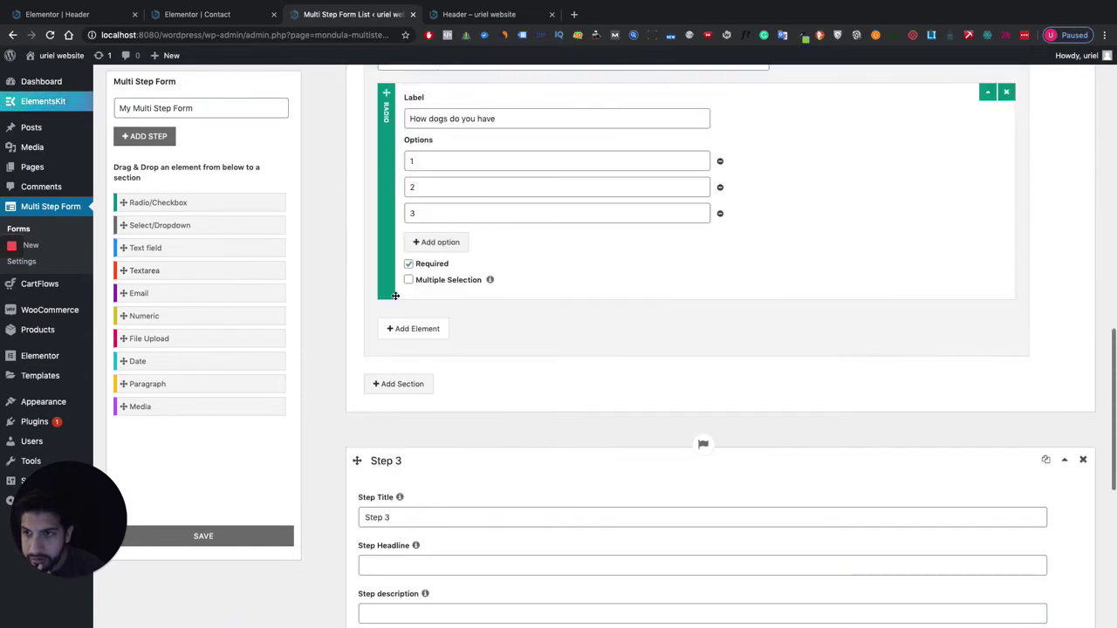
{"action": "scroll", "coordinate": [502, 324], "scroll_direction": "up", "scroll_amount": 5}
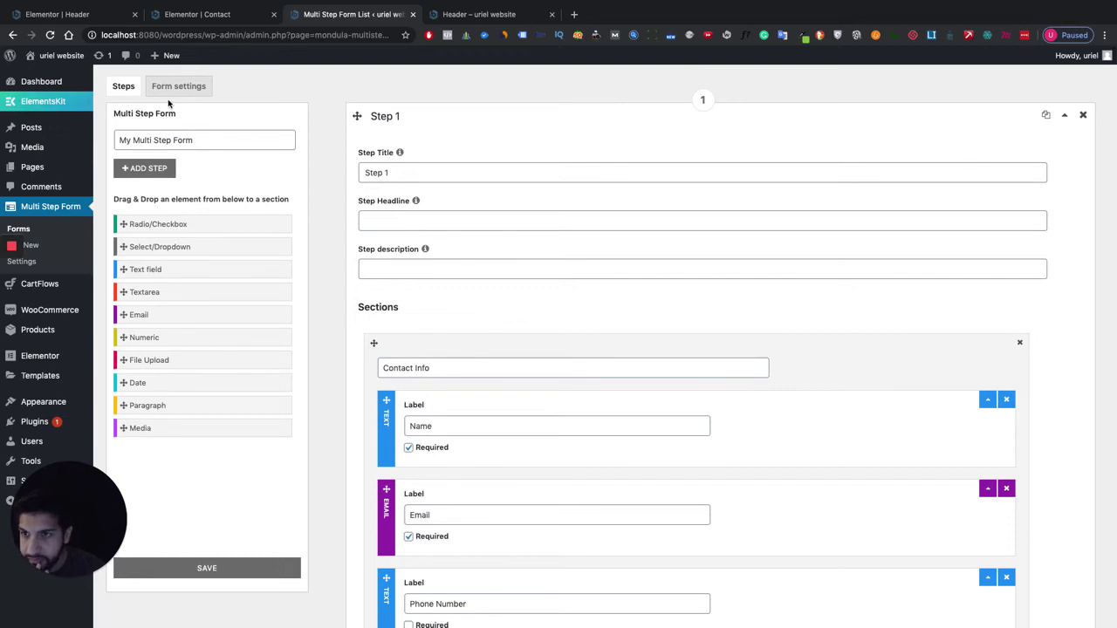
{"action": "left_click", "coordinate": [21, 261]}
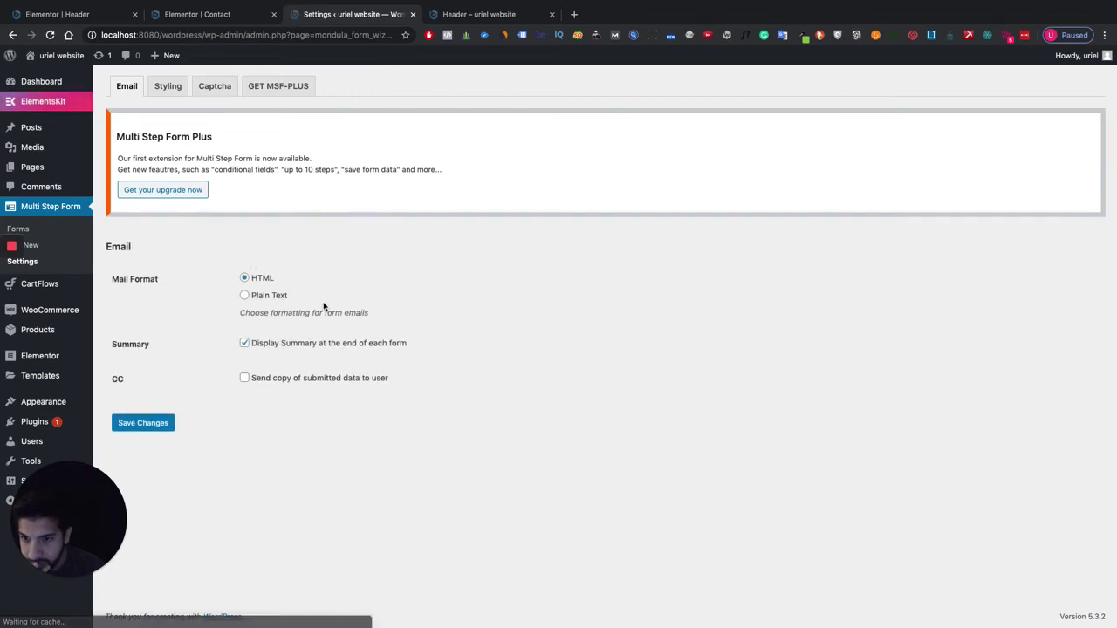
In Styling, copy the Visited Step Color hex value 43a047.
{"action": "left_click", "coordinate": [168, 85]}
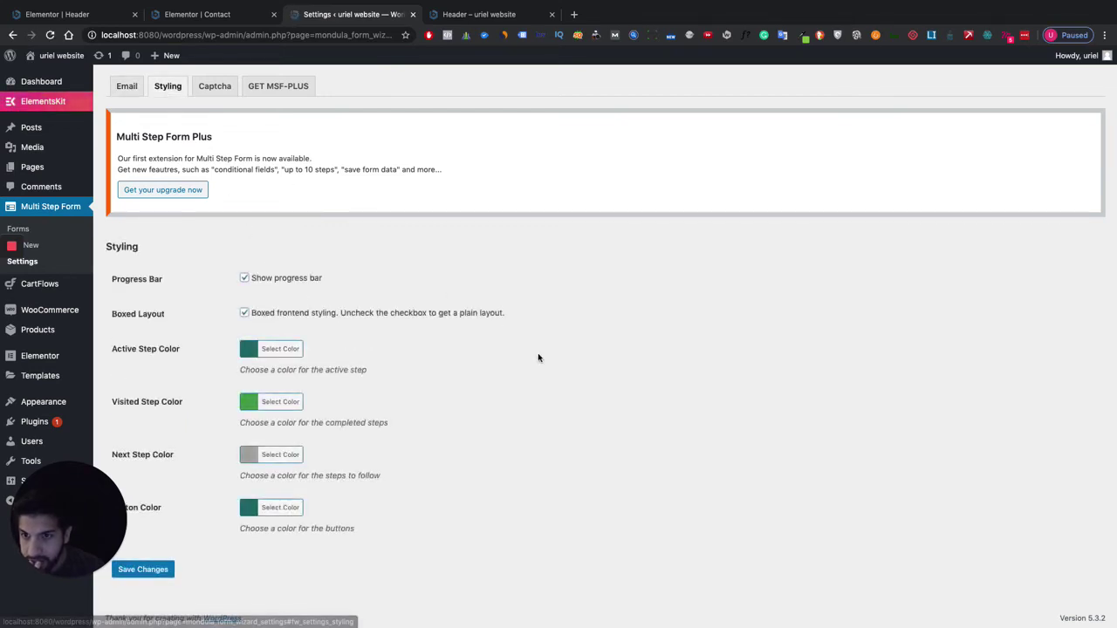
{"action": "scroll", "coordinate": [540, 356], "scroll_direction": "down", "scroll_amount": 1}
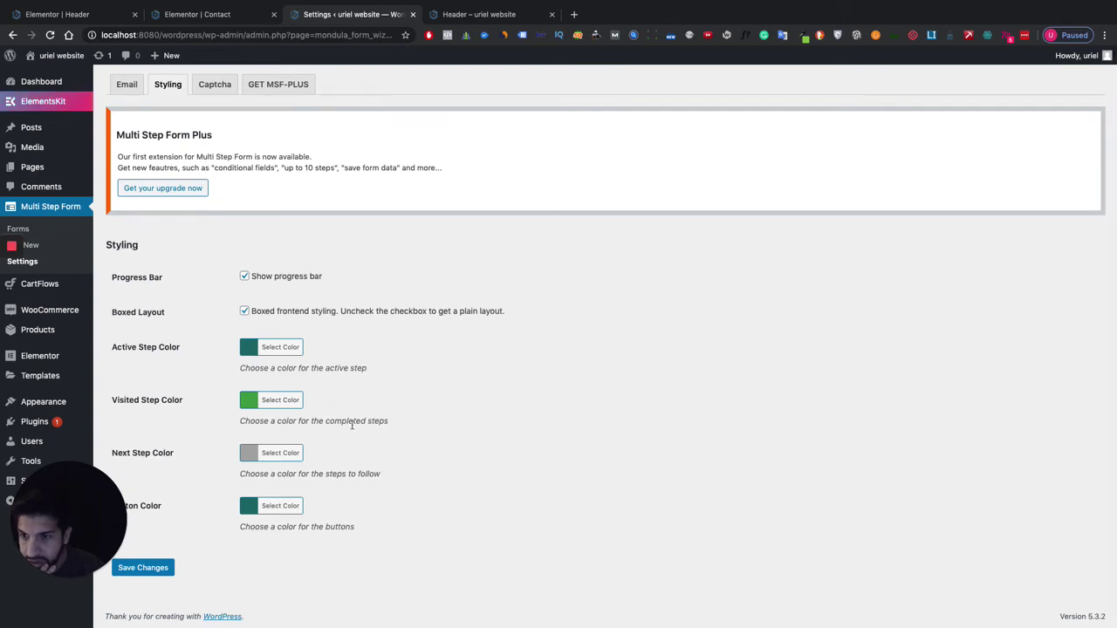
{"action": "scroll", "coordinate": [361, 444], "scroll_direction": "up", "scroll_amount": 1}
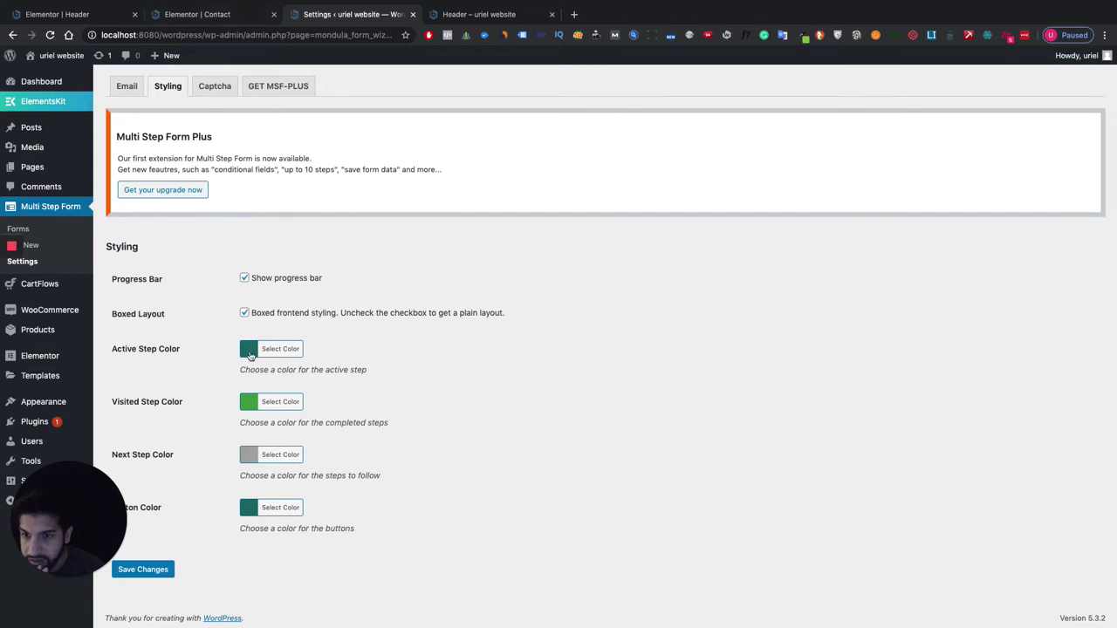
{"action": "left_click", "coordinate": [250, 353]}
{"action": "scroll", "coordinate": [320, 425], "scroll_direction": "down", "scroll_amount": 1}
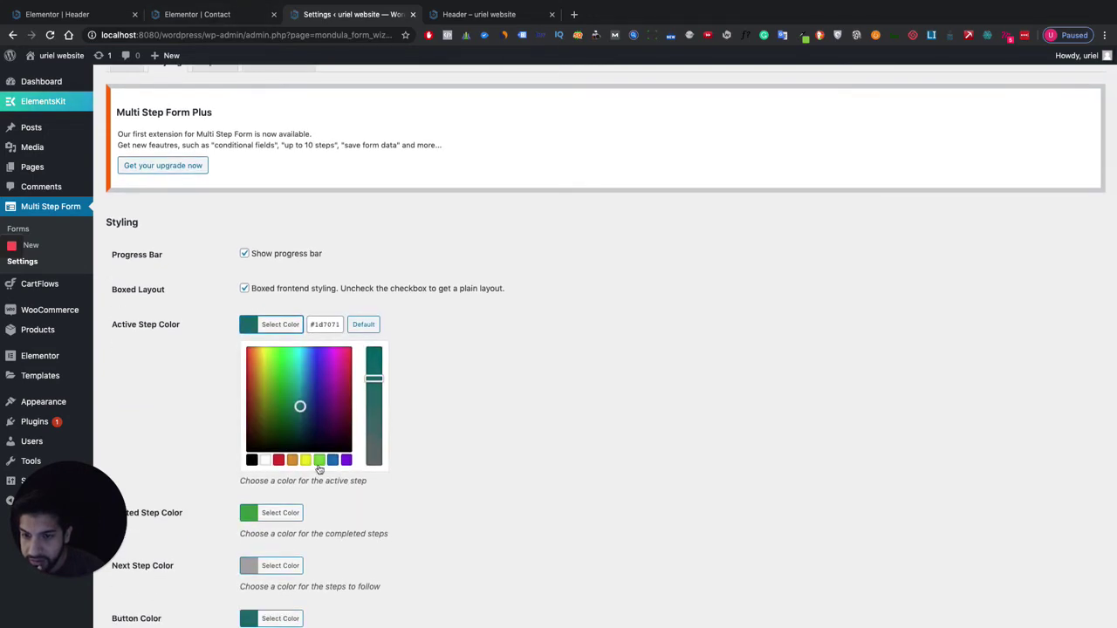
{"action": "left_click", "coordinate": [250, 517]}
{"action": "double_click", "coordinate": [311, 378]}
{"action": "key", "text": "super+c"}
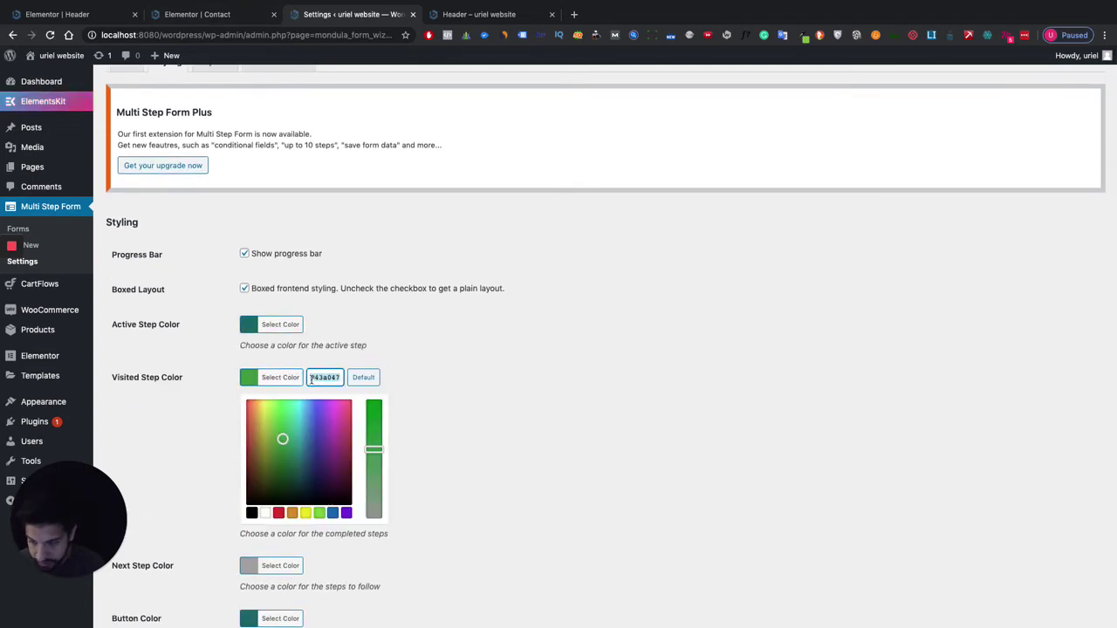
{"action": "left_click", "coordinate": [344, 334]}
Replace the Active Step Color 1d7071 with the copied green 43a047.
{"action": "left_click", "coordinate": [250, 353]}
{"action": "scroll", "coordinate": [297, 375], "scroll_direction": "down", "scroll_amount": 1}
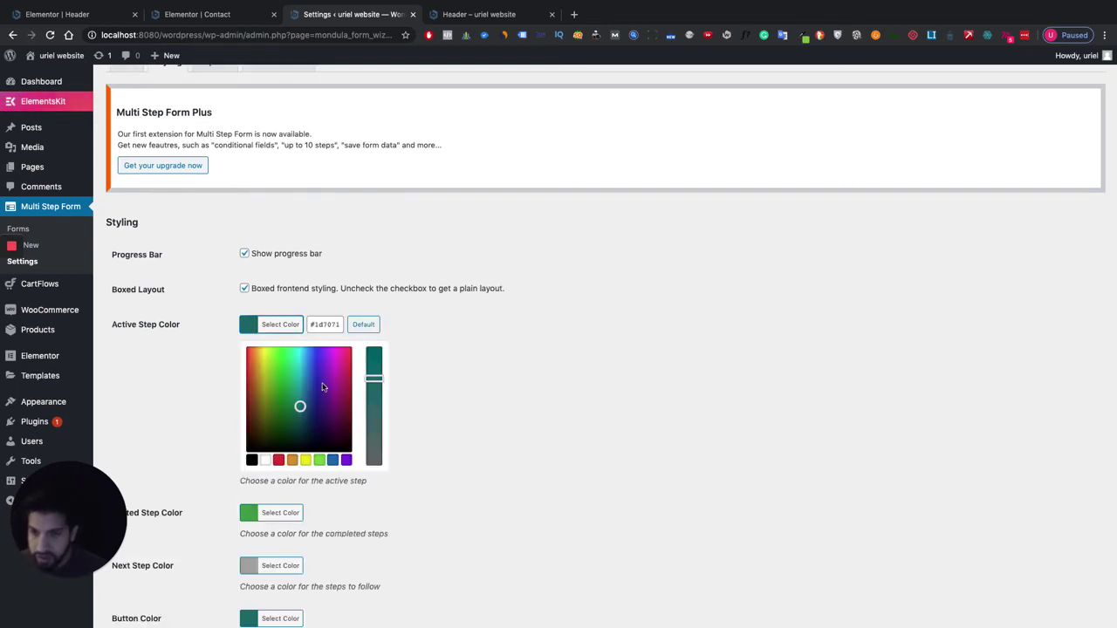
{"action": "double_click", "coordinate": [323, 324]}
{"action": "key", "text": "super+v"}
{"action": "scroll", "coordinate": [490, 371], "scroll_direction": "down", "scroll_amount": 3}
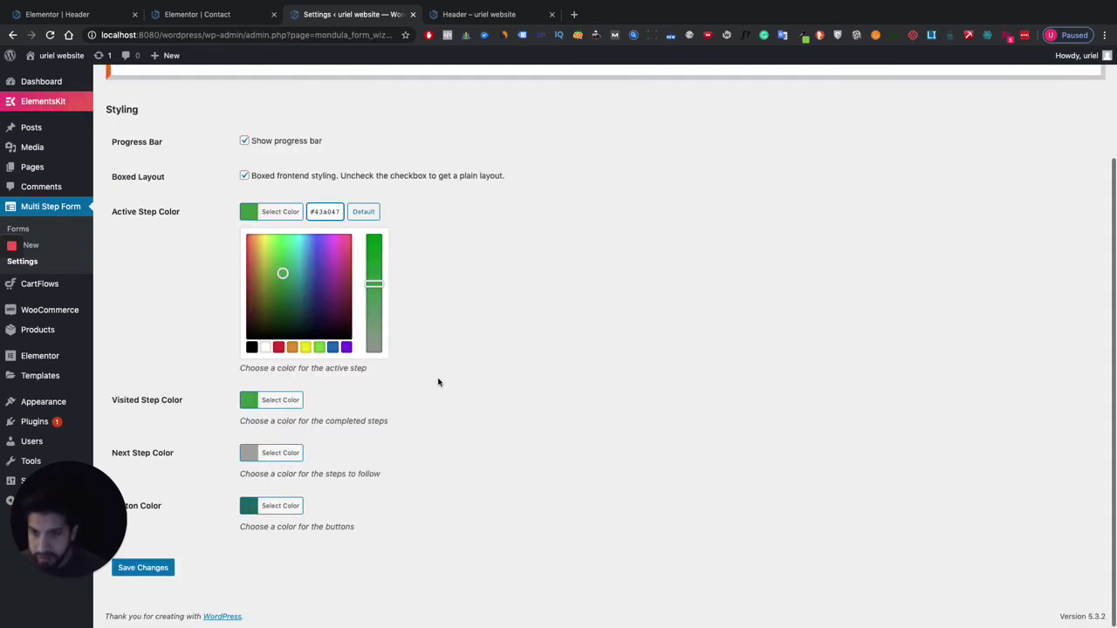
{"action": "left_click", "coordinate": [438, 383]}
{"action": "left_click", "coordinate": [249, 507]}
{"action": "scroll", "coordinate": [248, 510], "scroll_direction": "down", "scroll_amount": 3}
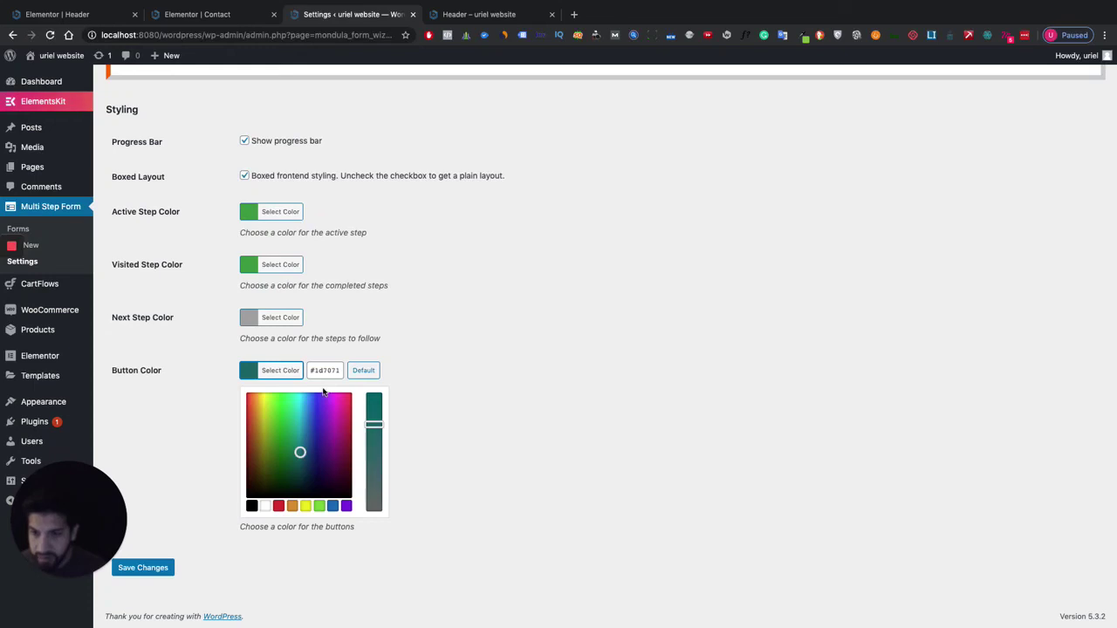
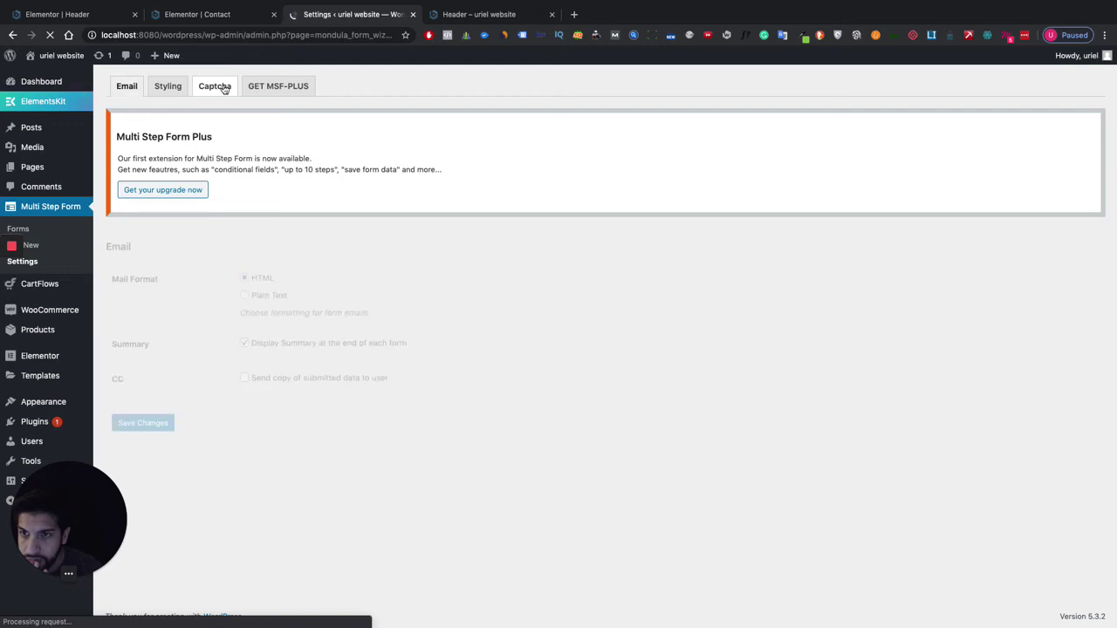
Review the plugin's Captcha, GET MSF-PLUS and Email settings tabs.
{"action": "left_click", "coordinate": [224, 88]}
{"action": "left_click", "coordinate": [271, 87]}
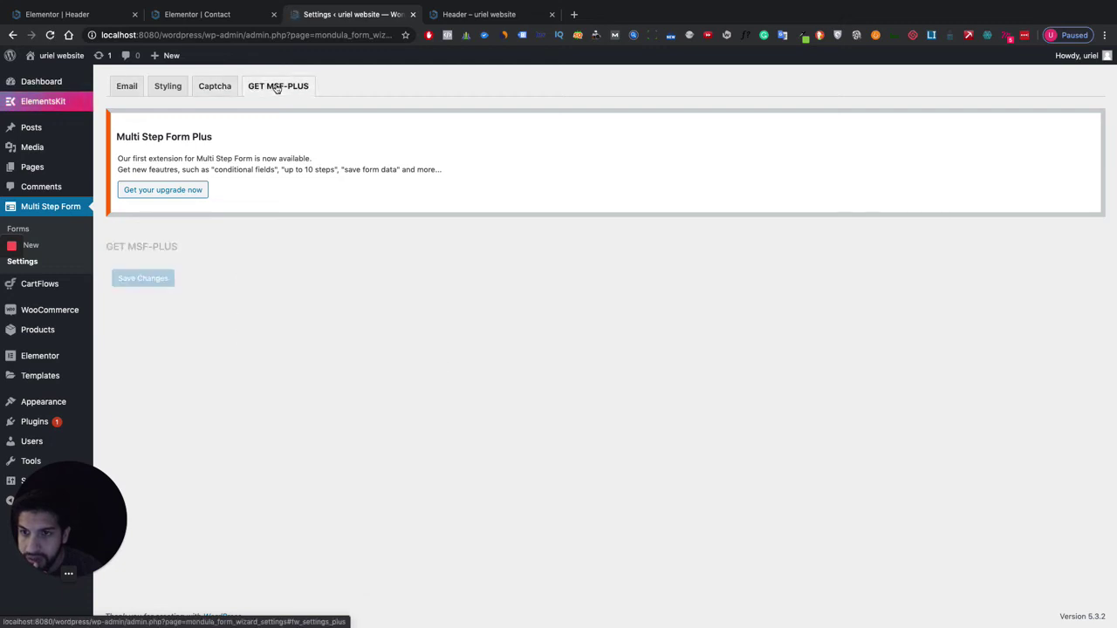
{"action": "left_click", "coordinate": [225, 87]}
{"action": "left_click", "coordinate": [138, 88]}
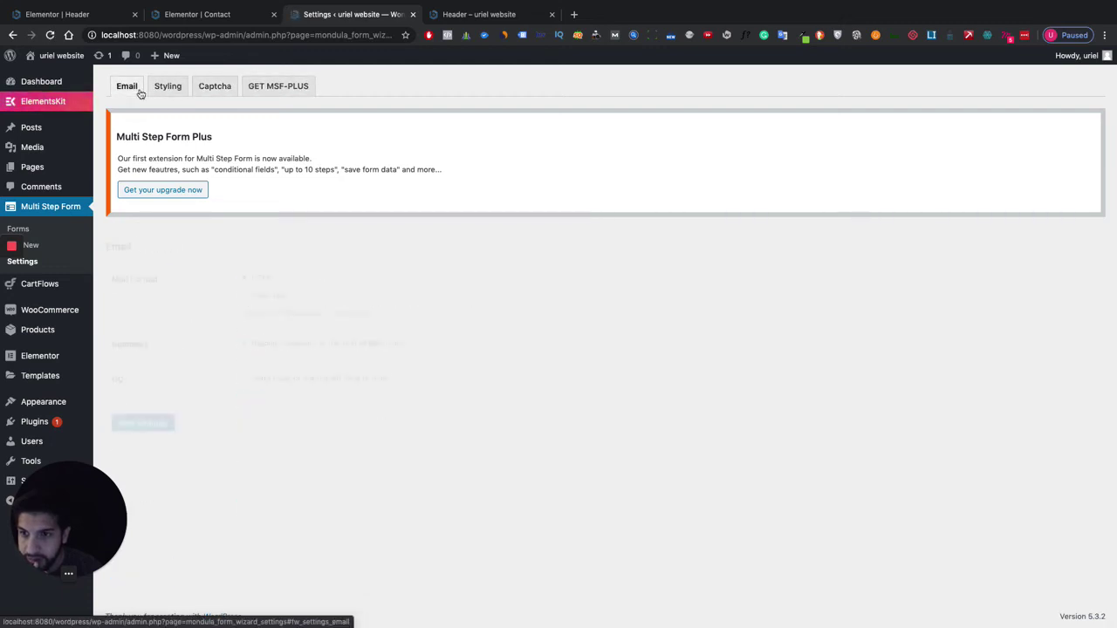
Check the Contact editor and Header preview, close the Header tab, and return to Forms.
{"action": "left_click", "coordinate": [206, 14]}
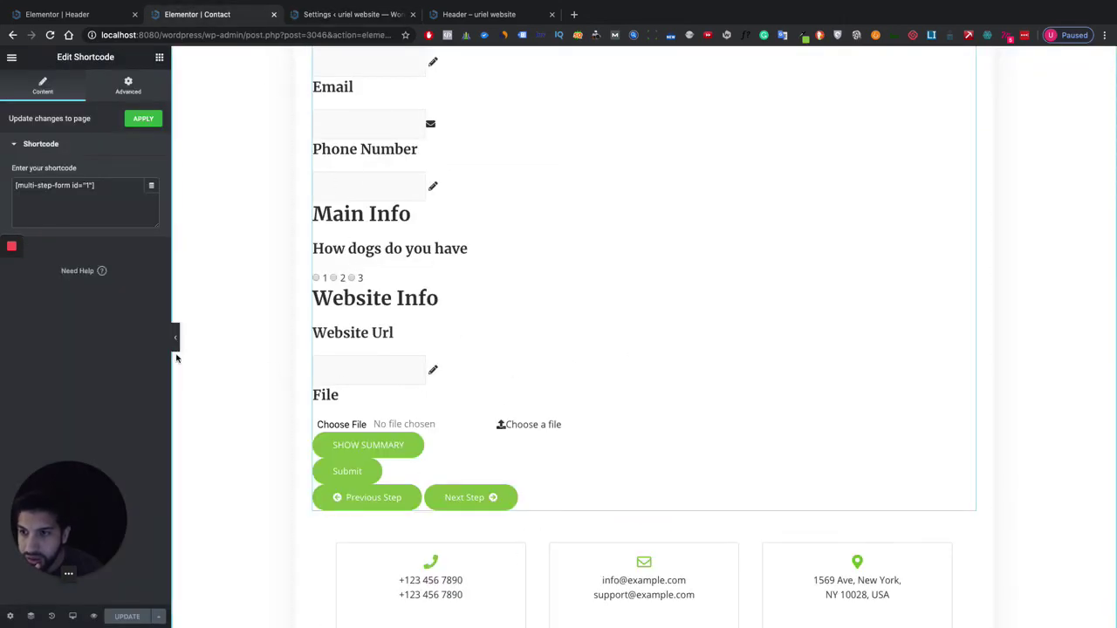
{"action": "left_click", "coordinate": [357, 15]}
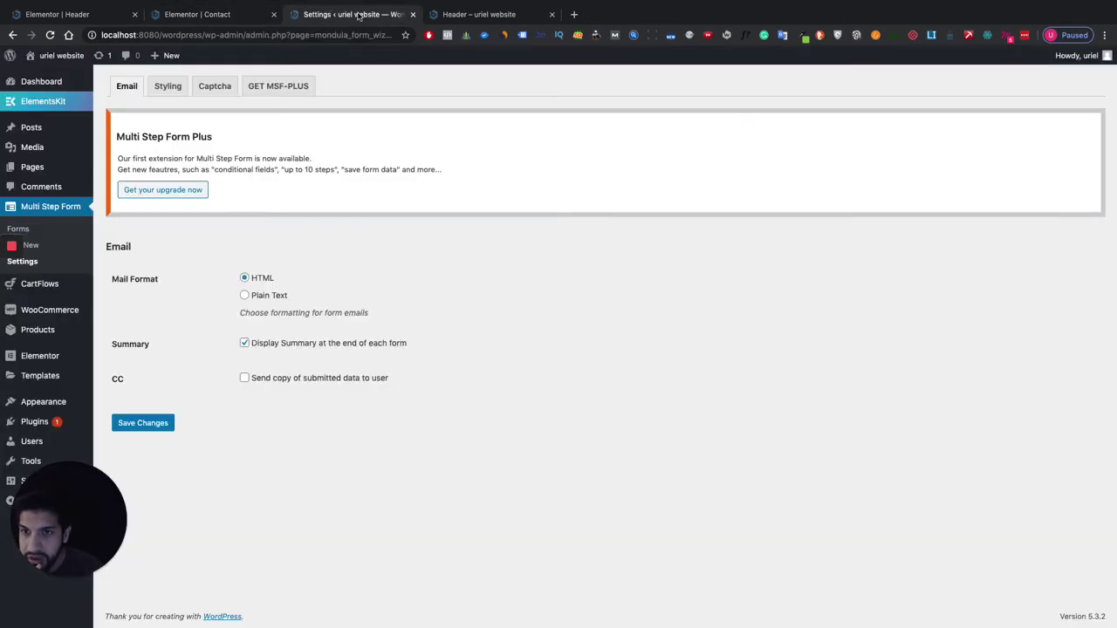
{"action": "left_click", "coordinate": [453, 15]}
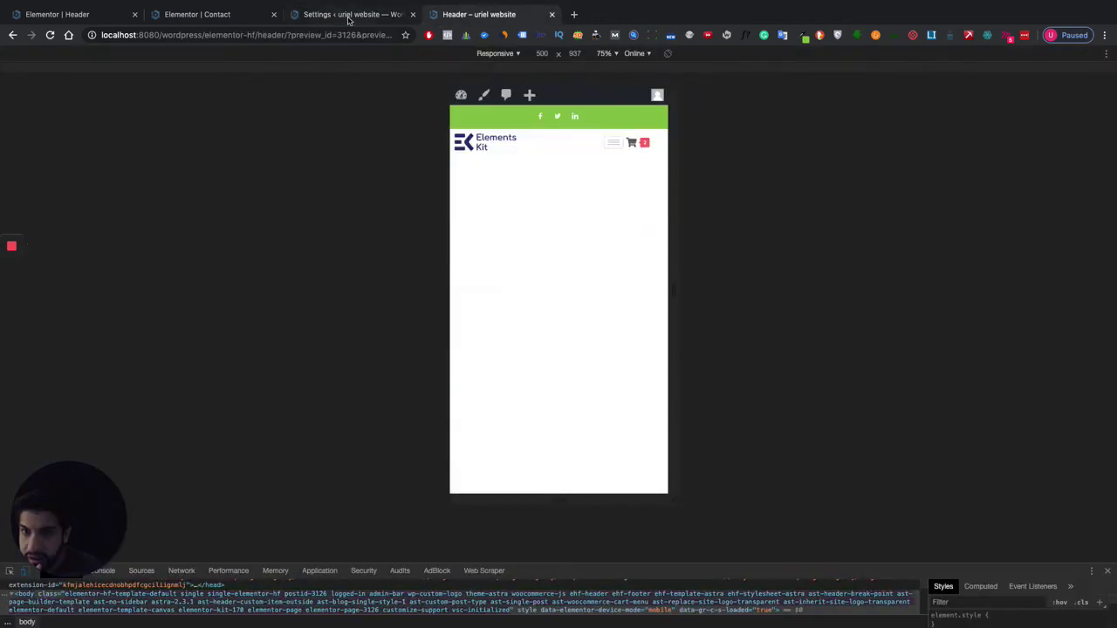
{"action": "left_click", "coordinate": [347, 15]}
{"action": "left_click", "coordinate": [552, 14]}
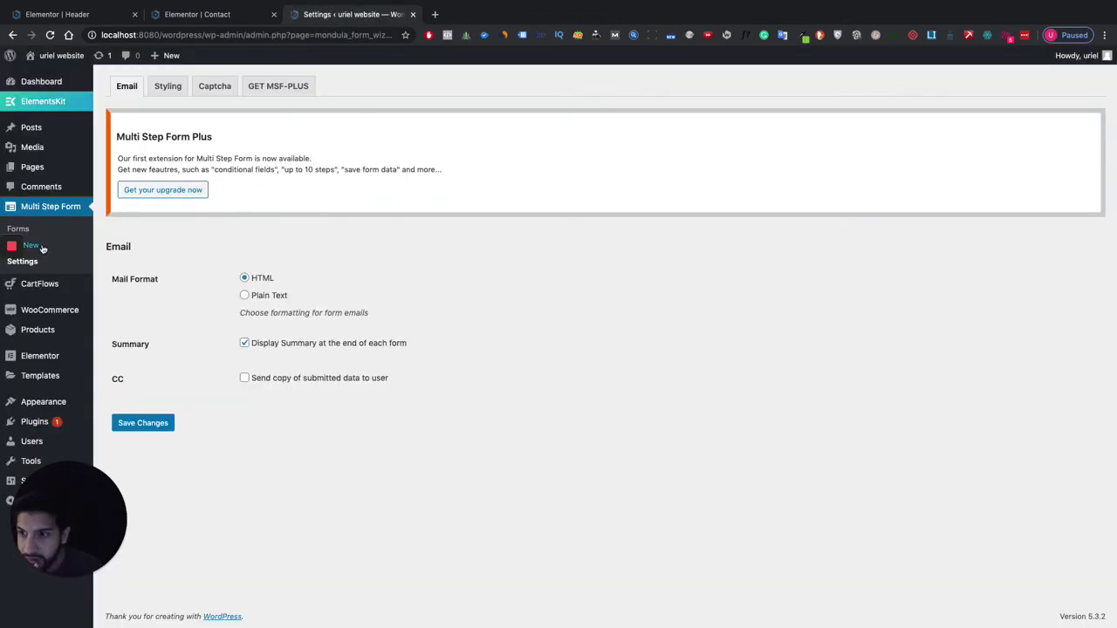
{"action": "left_click", "coordinate": [17, 228]}
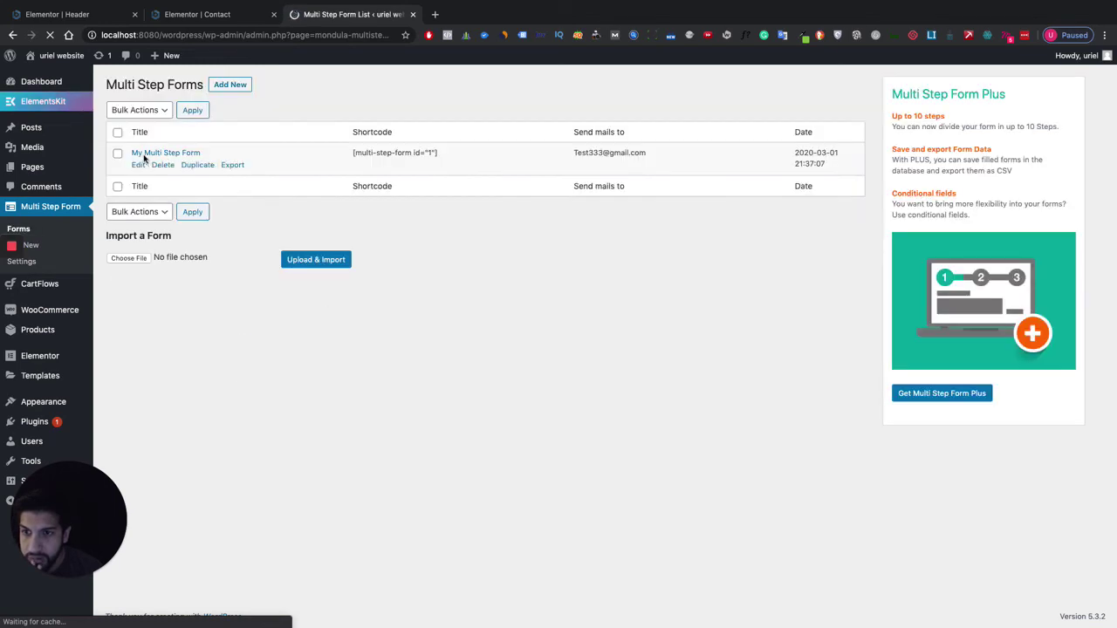
Open My Multi Step Form for editing and look through its steps.
{"action": "left_click", "coordinate": [139, 166]}
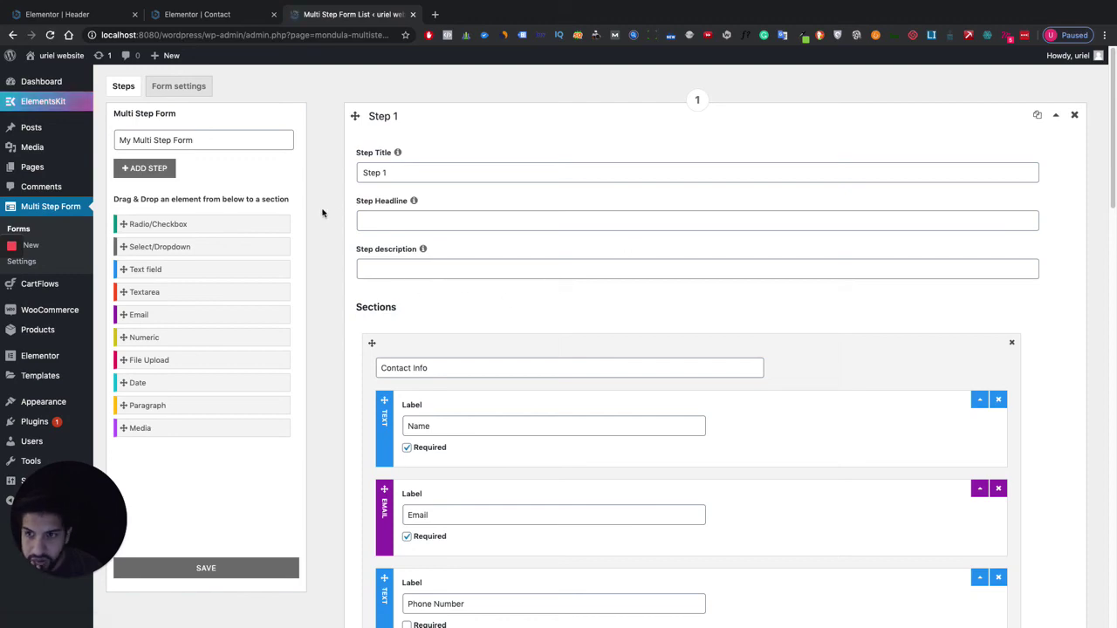
{"action": "scroll", "coordinate": [235, 226], "scroll_direction": "down", "scroll_amount": 1}
{"action": "scroll", "coordinate": [626, 344], "scroll_direction": "down", "scroll_amount": 20}
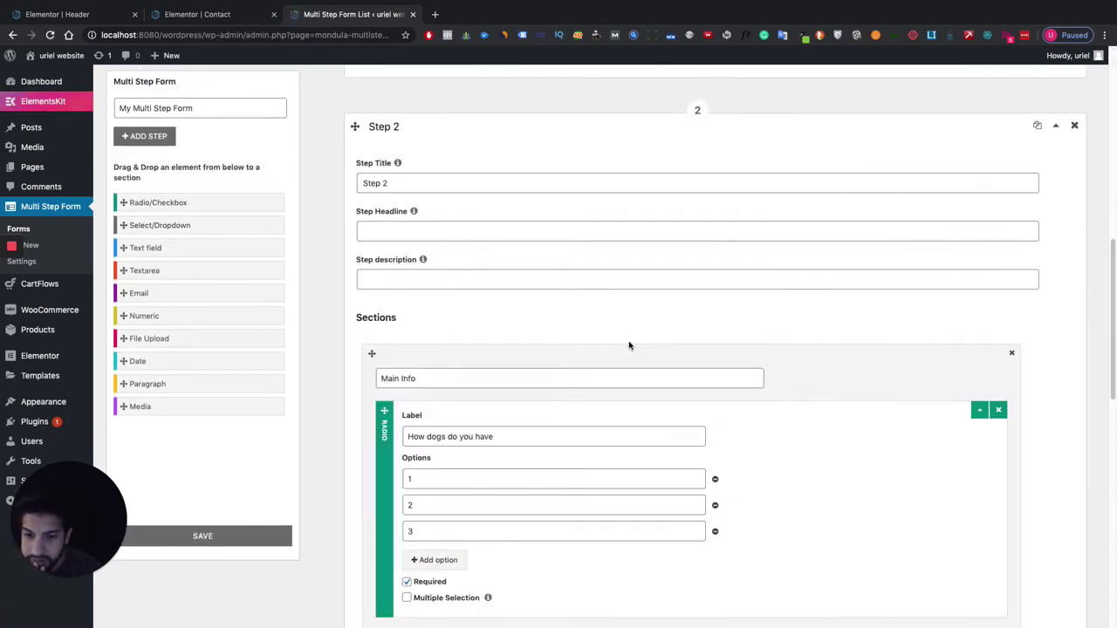
{"action": "scroll", "coordinate": [624, 341], "scroll_direction": "up", "scroll_amount": 20}
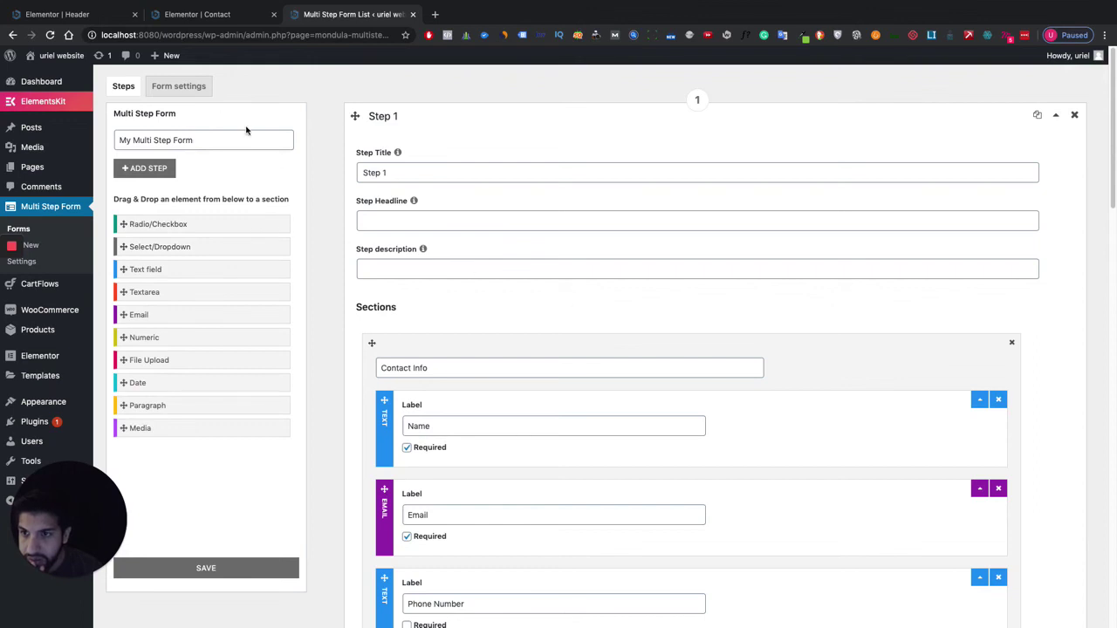
Review the form's general and mail settings, then return to the Elementor Contact page tab.
{"action": "left_click", "coordinate": [180, 85]}
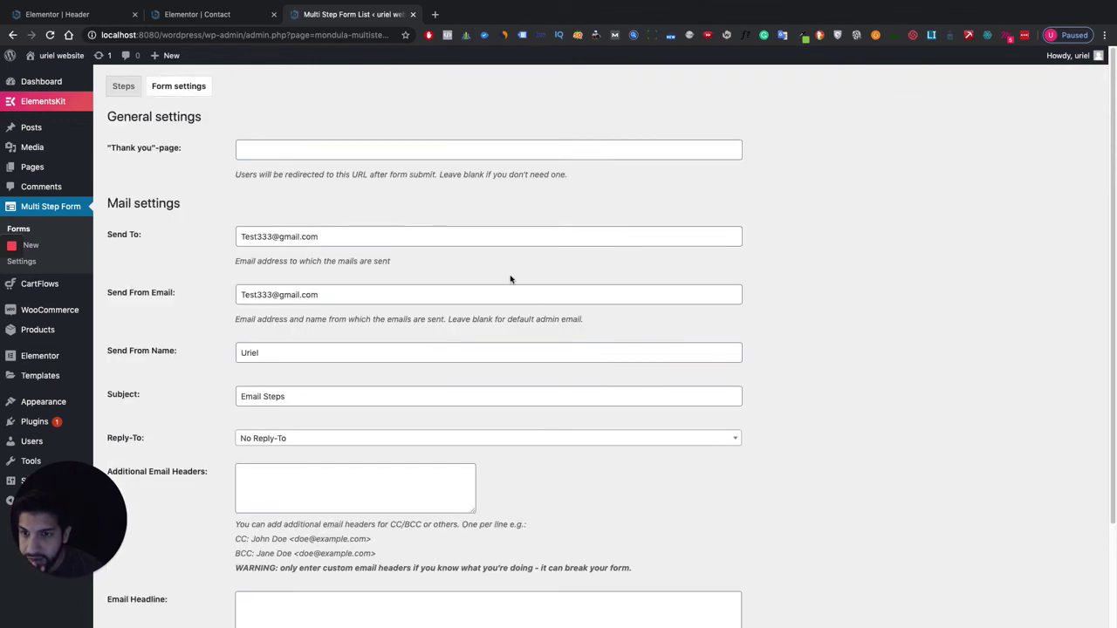
{"action": "left_click", "coordinate": [306, 148]}
{"action": "scroll", "coordinate": [378, 272], "scroll_direction": "down", "scroll_amount": 3}
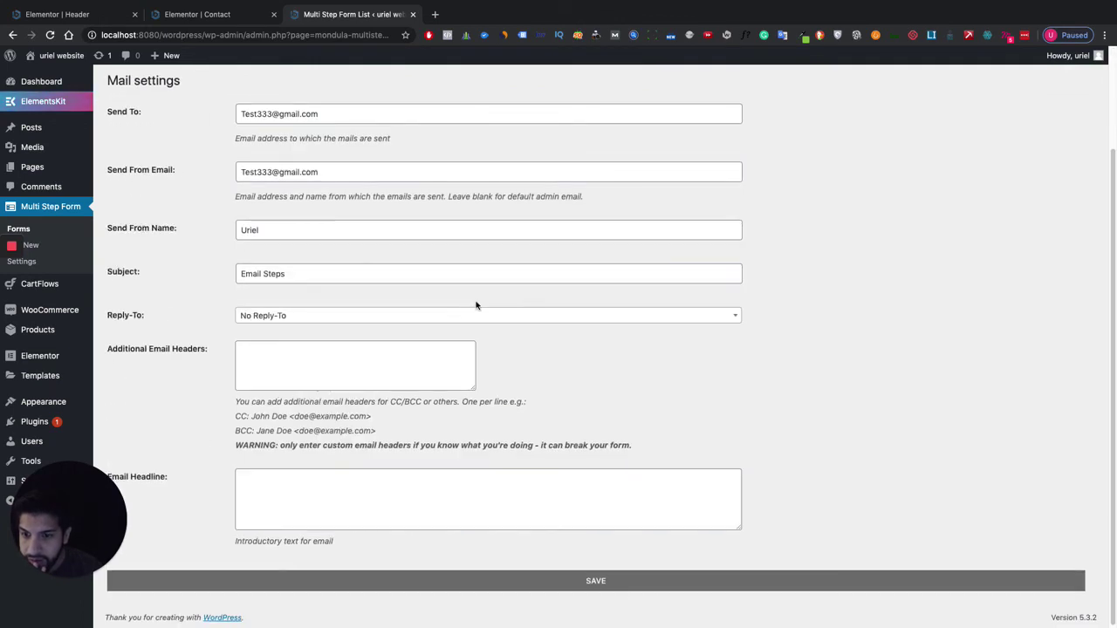
{"action": "scroll", "coordinate": [390, 350], "scroll_direction": "up", "scroll_amount": 3}
{"action": "mouse_move", "coordinate": [48, 59]}
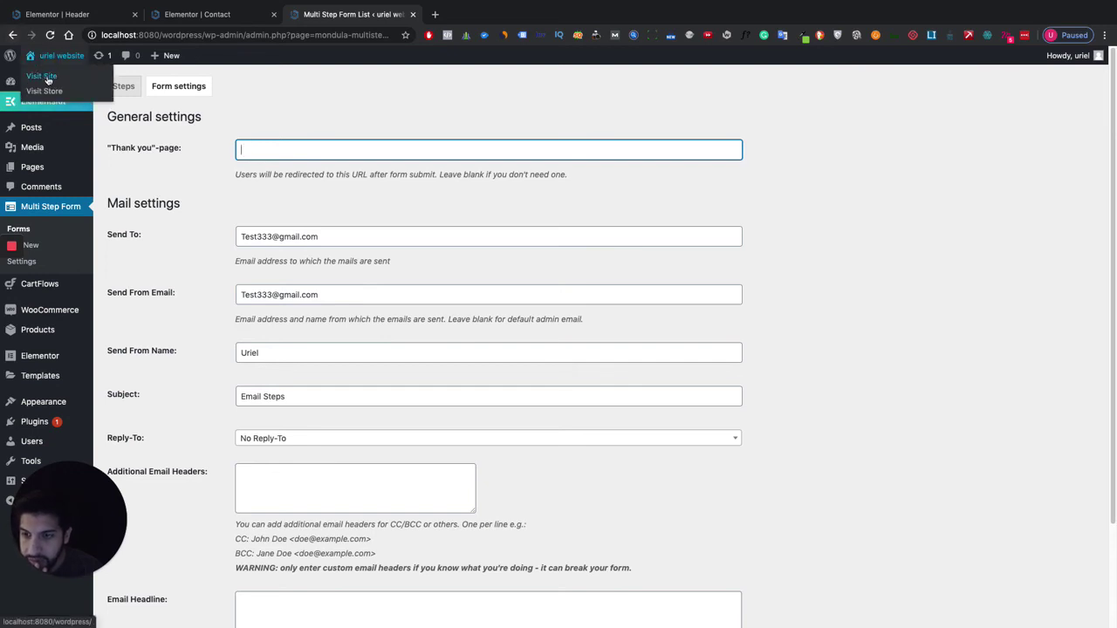
{"action": "key", "text": "ctrl+shift+Tab"}
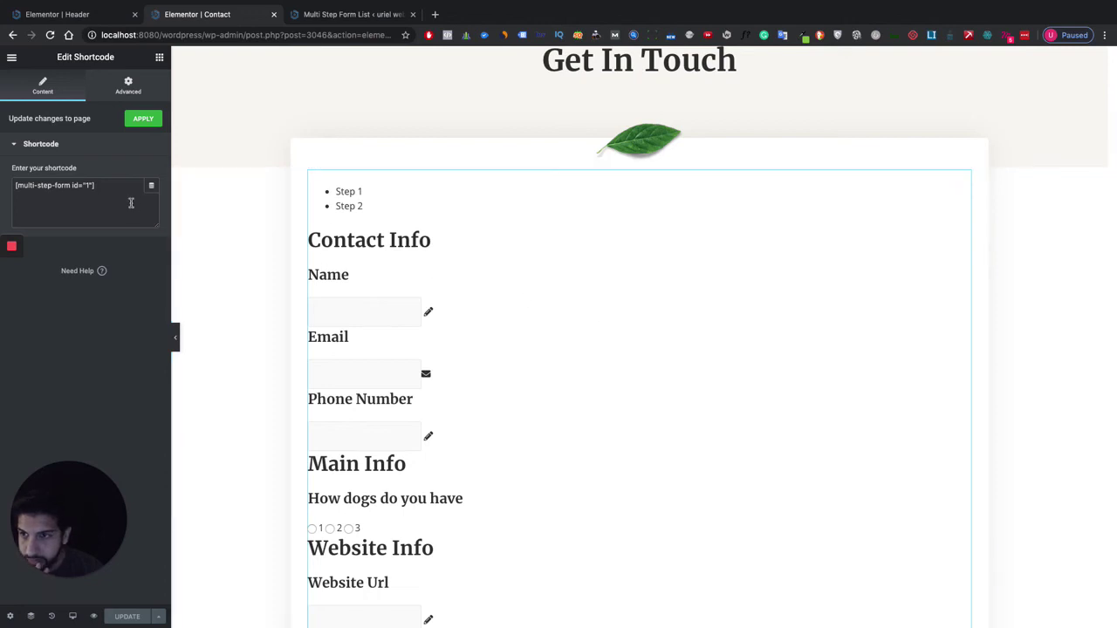
Preview the Contact page and work through Step 1's Name, Email and Phone Number fields.
{"action": "left_click", "coordinate": [93, 616]}
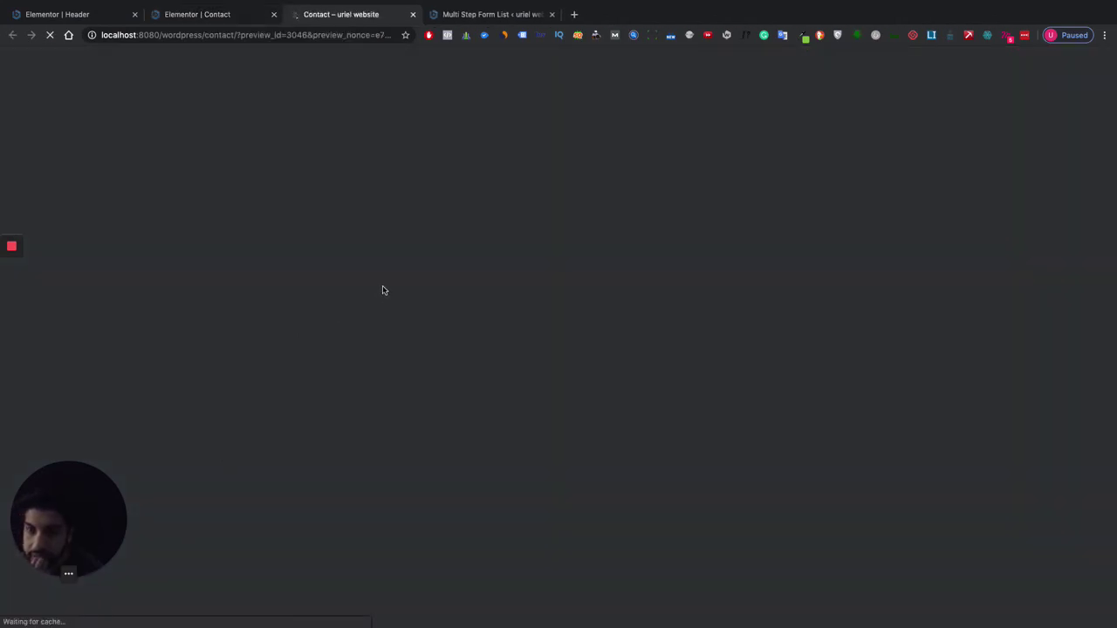
{"action": "scroll", "coordinate": [387, 287], "scroll_direction": "down", "scroll_amount": 5}
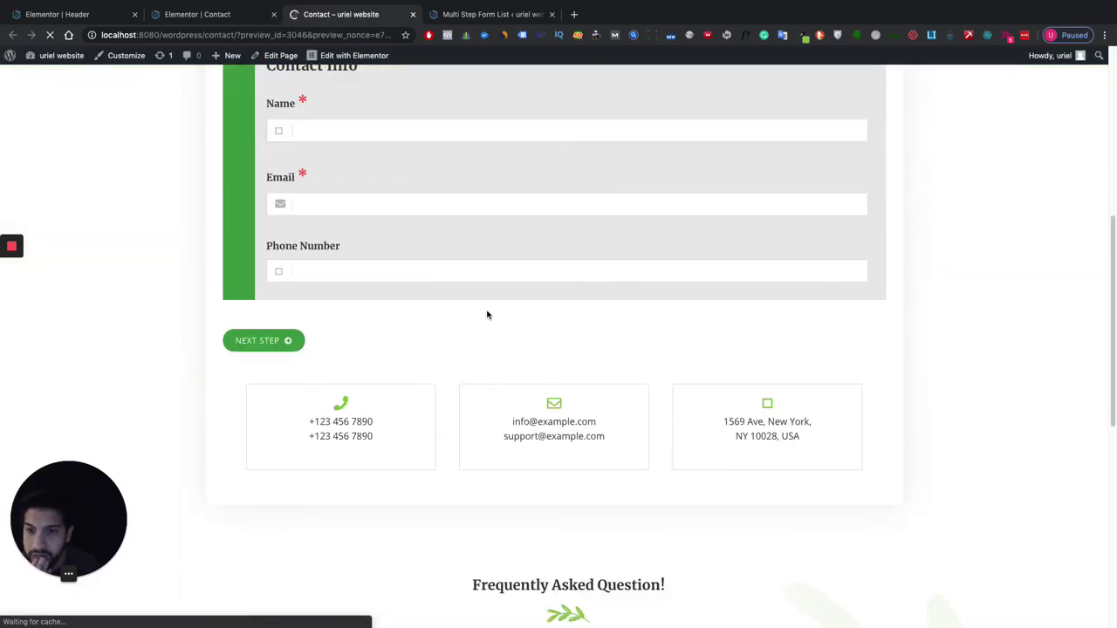
{"action": "scroll", "coordinate": [488, 313], "scroll_direction": "up", "scroll_amount": 3}
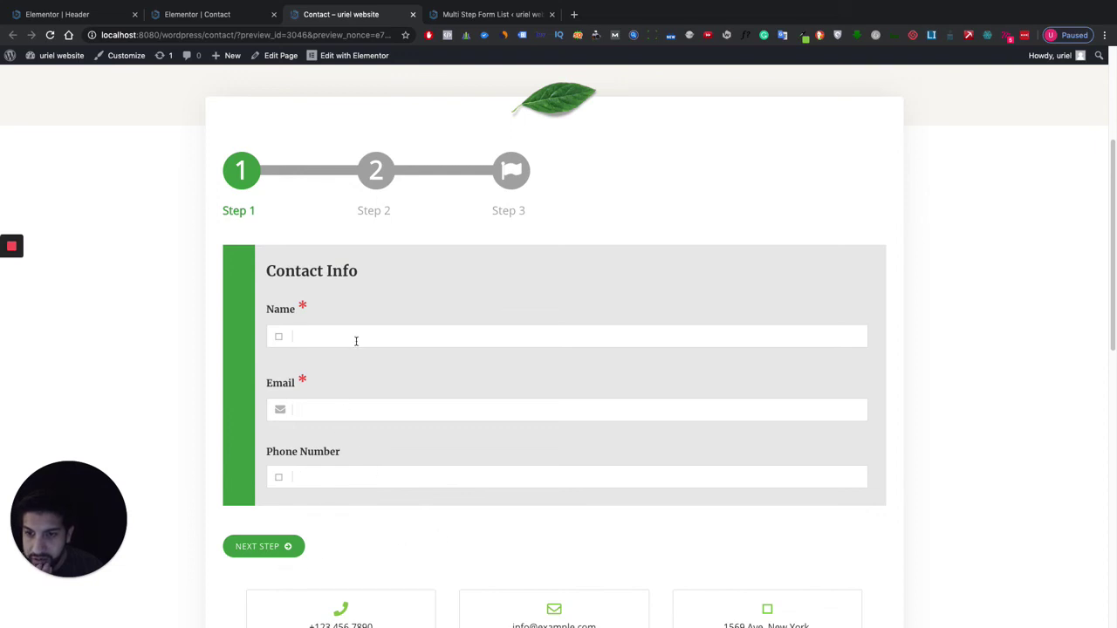
{"action": "scroll", "coordinate": [422, 451], "scroll_direction": "up", "scroll_amount": 3}
{"action": "scroll", "coordinate": [498, 480], "scroll_direction": "down", "scroll_amount": 3}
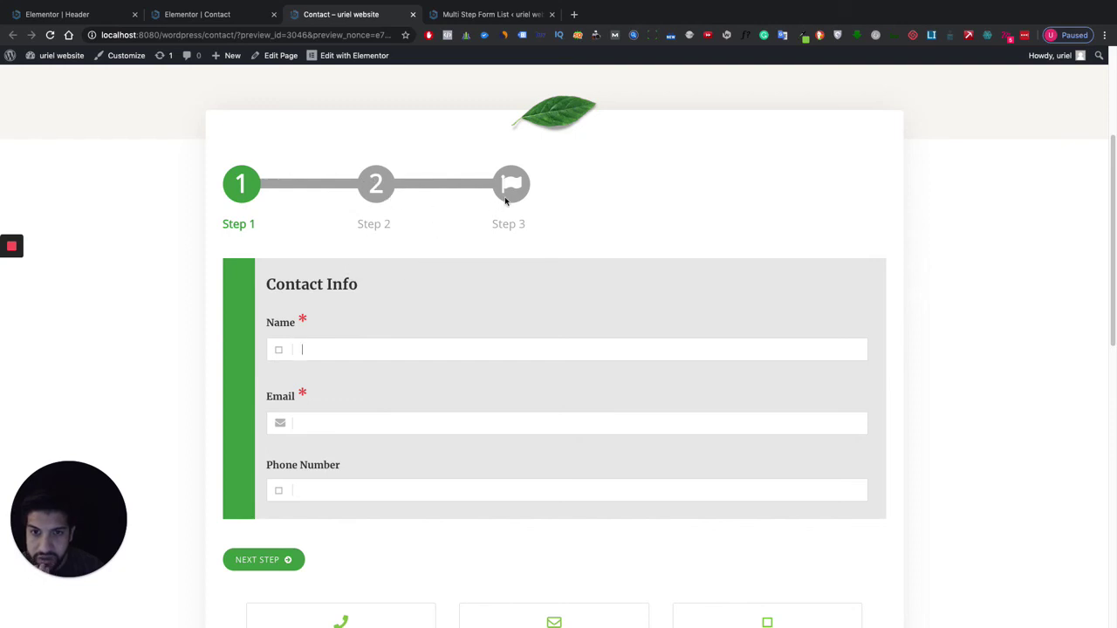
{"action": "scroll", "coordinate": [374, 317], "scroll_direction": "down", "scroll_amount": 4}
{"action": "scroll", "coordinate": [451, 344], "scroll_direction": "up", "scroll_amount": 3}
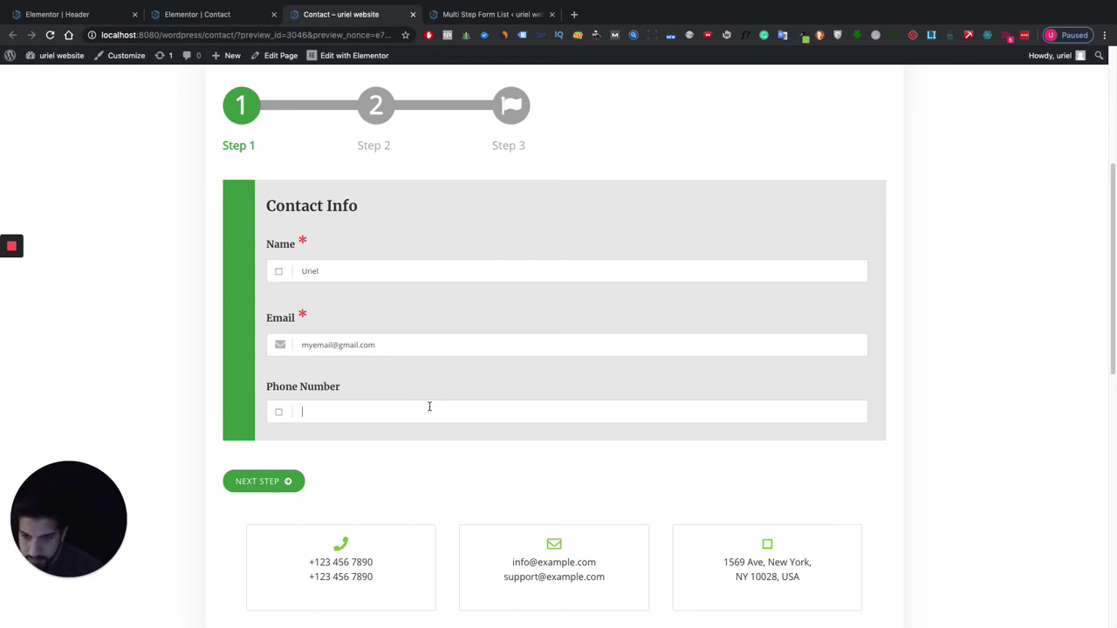
{"action": "scroll", "coordinate": [225, 111], "scroll_direction": "up", "scroll_amount": 3}
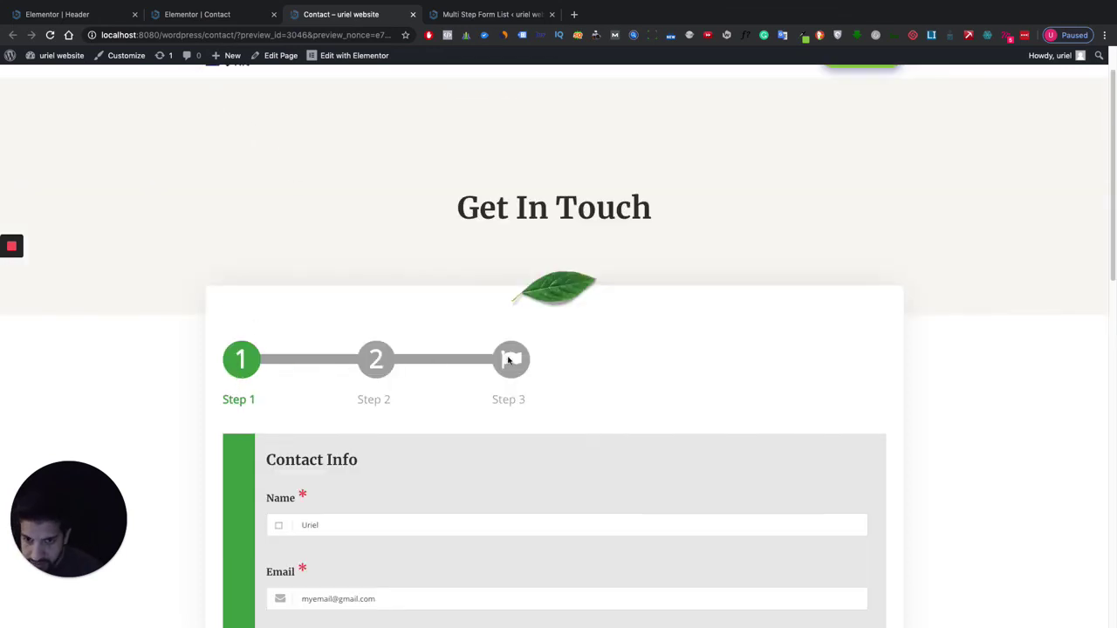
{"action": "scroll", "coordinate": [419, 340], "scroll_direction": "down", "scroll_amount": 2}
{"action": "scroll", "coordinate": [463, 282], "scroll_direction": "down", "scroll_amount": 2}
{"action": "scroll", "coordinate": [421, 357], "scroll_direction": "down", "scroll_amount": 1}
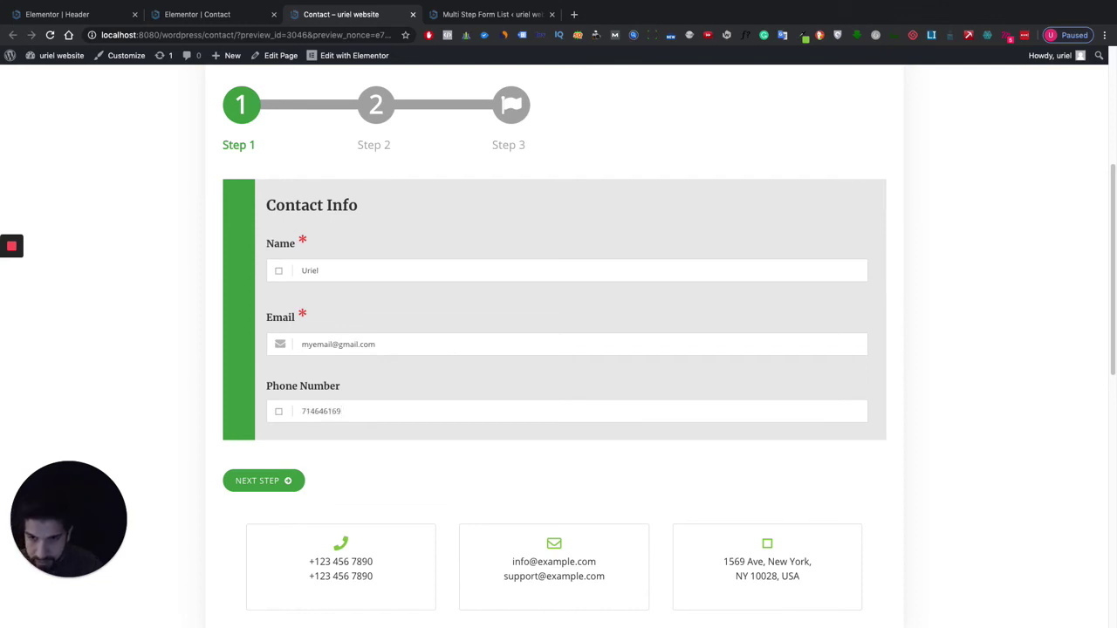
{"action": "scroll", "coordinate": [439, 402], "scroll_direction": "up", "scroll_amount": 3}
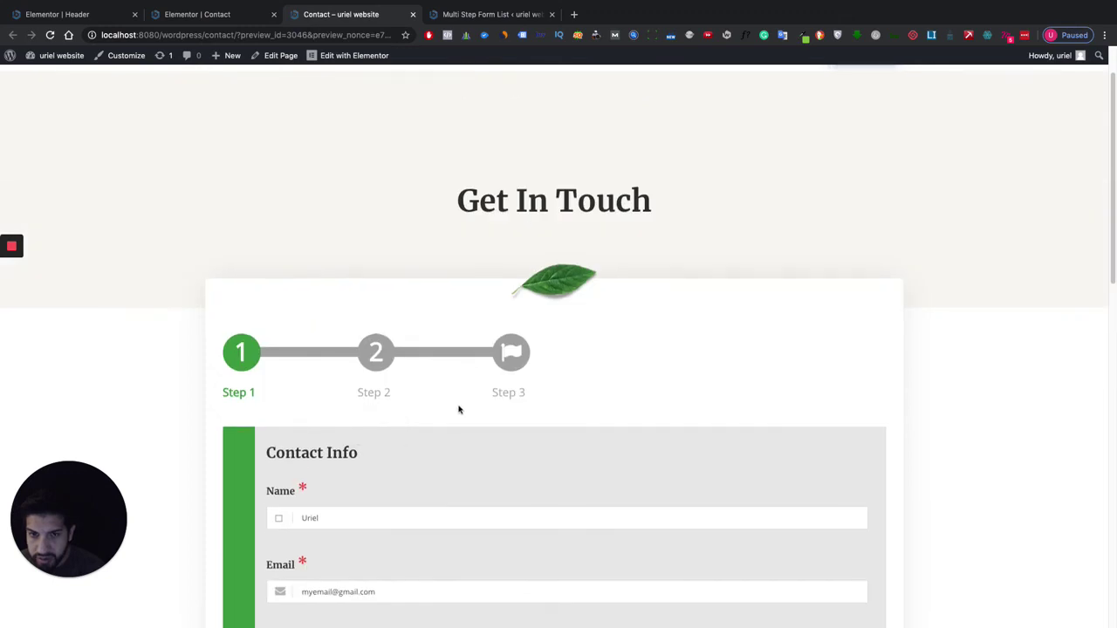
{"action": "scroll", "coordinate": [471, 410], "scroll_direction": "down", "scroll_amount": 4}
{"action": "scroll", "coordinate": [308, 402], "scroll_direction": "down", "scroll_amount": 1}
Advance to Main Info, answer 2 dogs, and move on to the Website info step.
{"action": "left_click", "coordinate": [267, 345]}
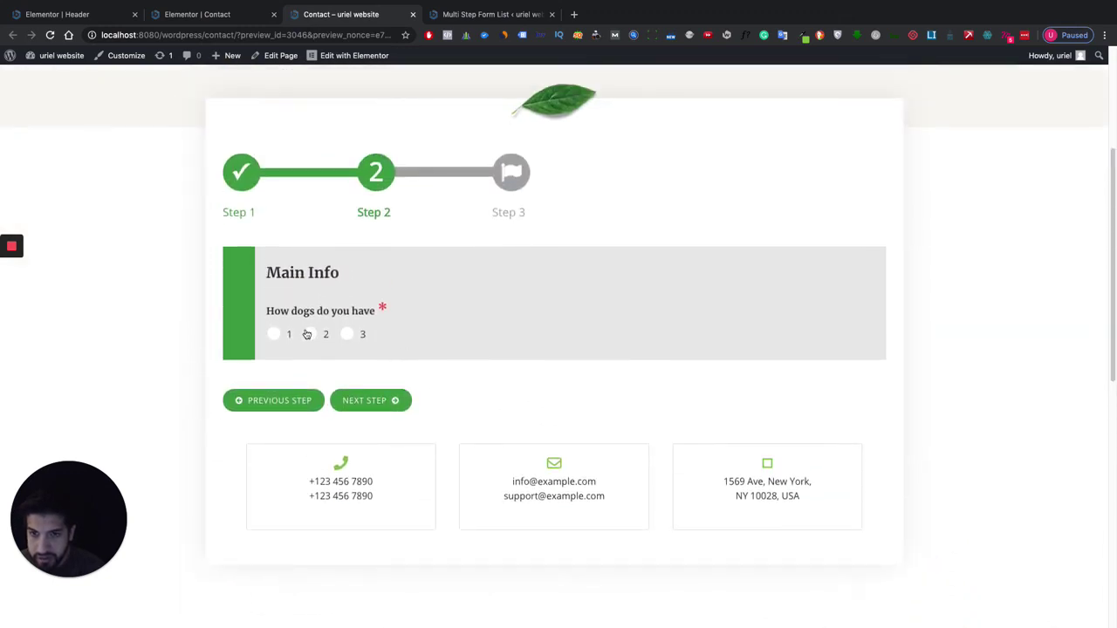
{"action": "left_click", "coordinate": [308, 334]}
{"action": "left_click", "coordinate": [387, 402]}
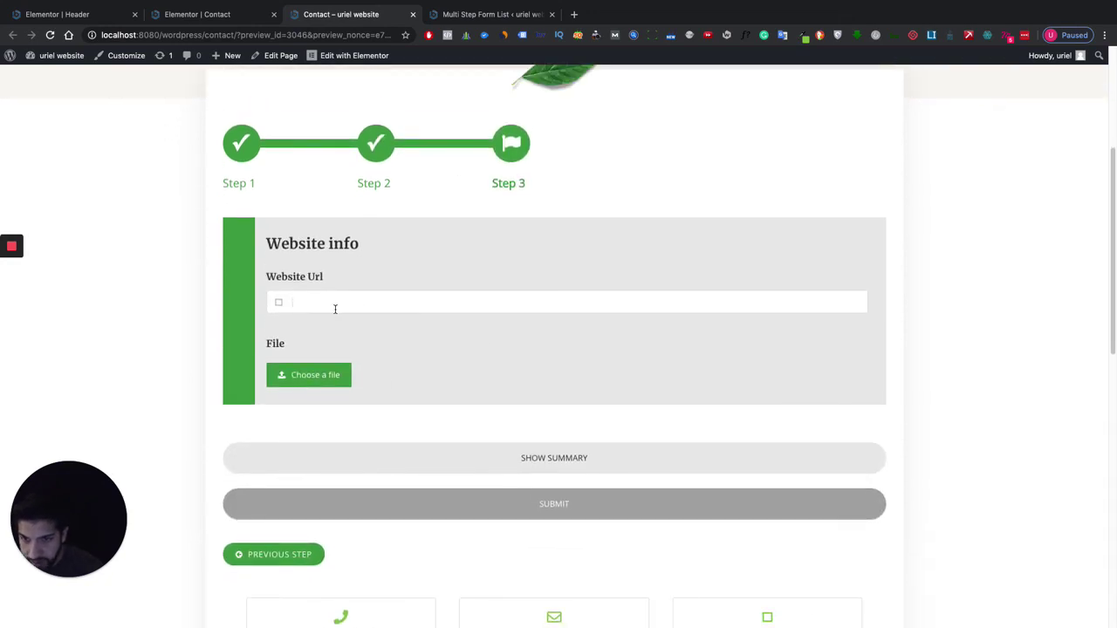
Enter fefefe.com as the website URL, skip the file attachment, and submit the form.
{"action": "type", "text": "fefefe.com"}
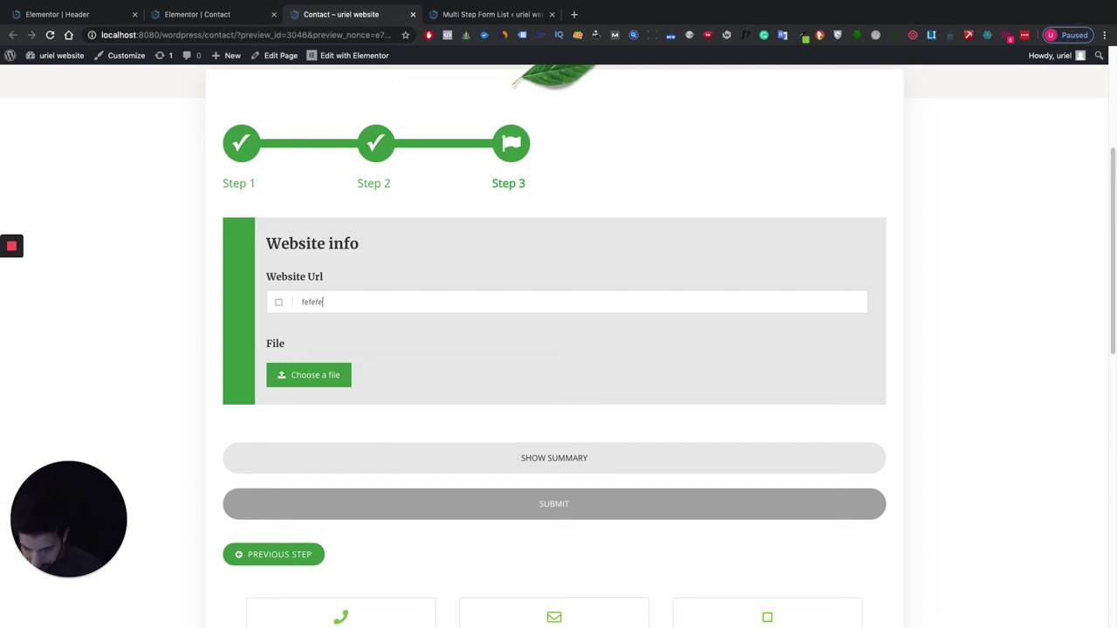
{"action": "left_click", "coordinate": [290, 377]}
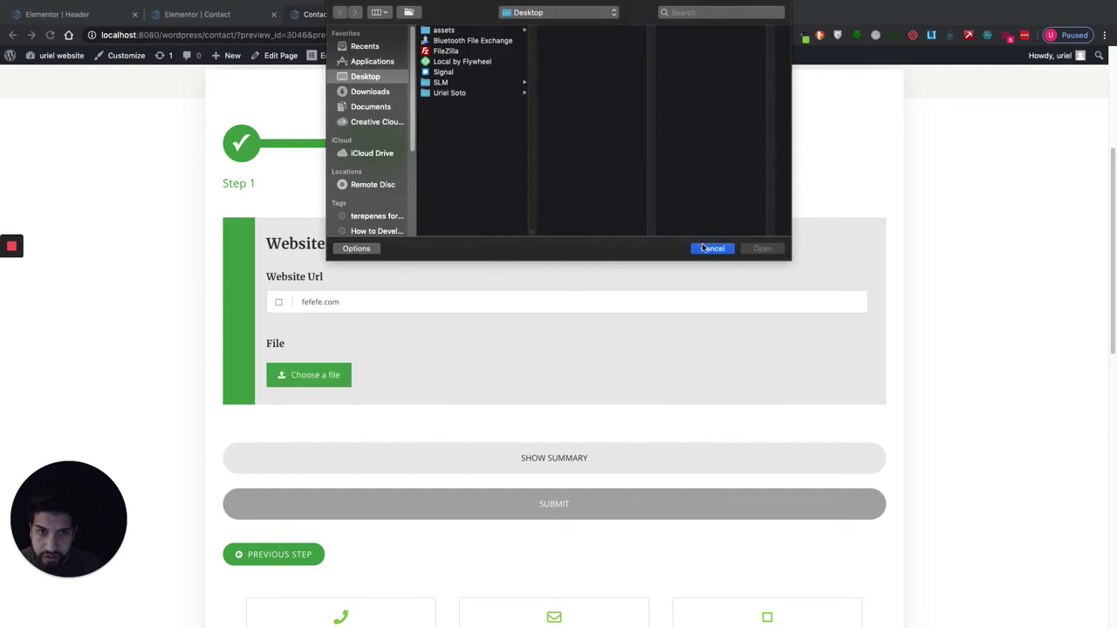
{"action": "left_click", "coordinate": [712, 248]}
{"action": "scroll", "coordinate": [497, 436], "scroll_direction": "down", "scroll_amount": 1}
{"action": "left_click", "coordinate": [501, 483]}
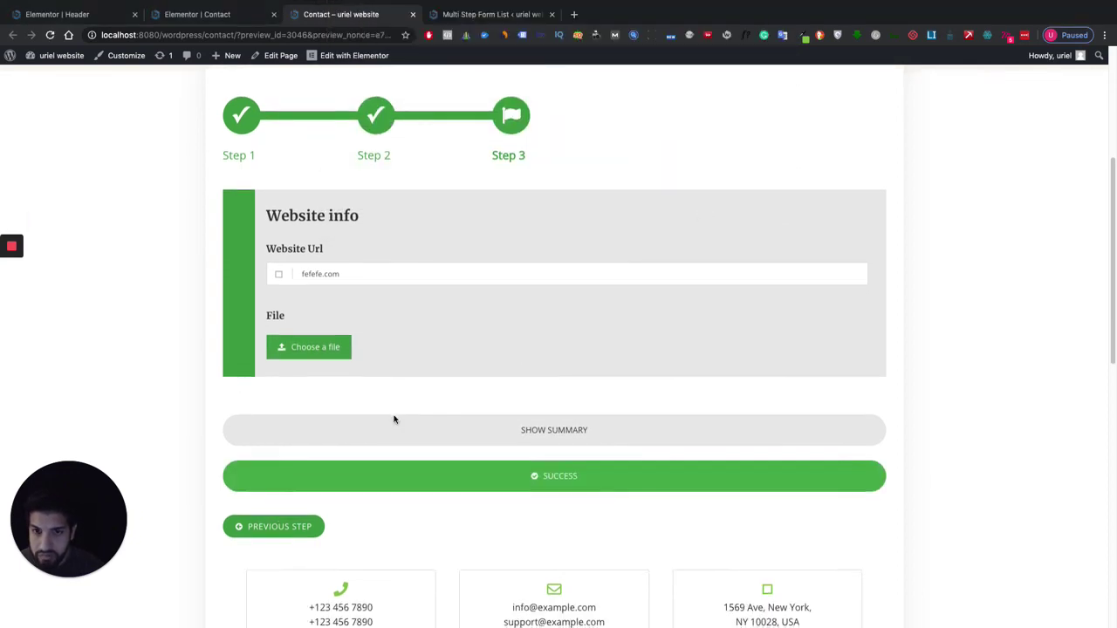
{"action": "scroll", "coordinate": [394, 419], "scroll_direction": "down", "scroll_amount": 2}
{"action": "scroll", "coordinate": [381, 457], "scroll_direction": "up", "scroll_amount": 3}
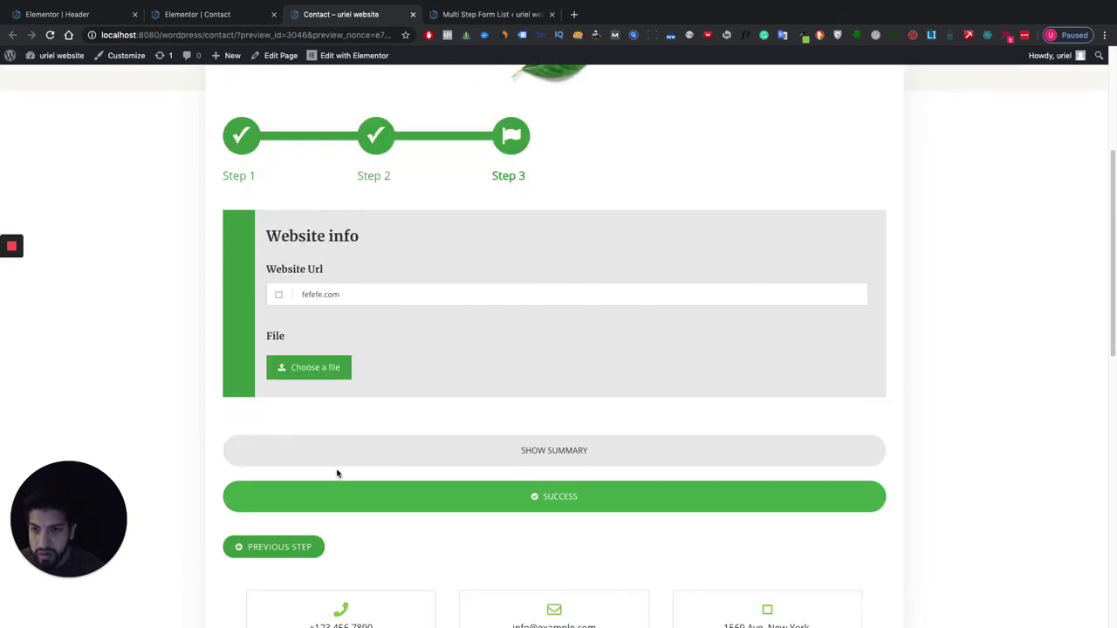
Show the summary of all submitted answers, scroll through it, and reload the page.
{"action": "scroll", "coordinate": [451, 474], "scroll_direction": "down", "scroll_amount": 2}
{"action": "left_click", "coordinate": [583, 353]}
{"action": "scroll", "coordinate": [260, 408], "scroll_direction": "down", "scroll_amount": 2}
{"action": "scroll", "coordinate": [468, 416], "scroll_direction": "up", "scroll_amount": 6}
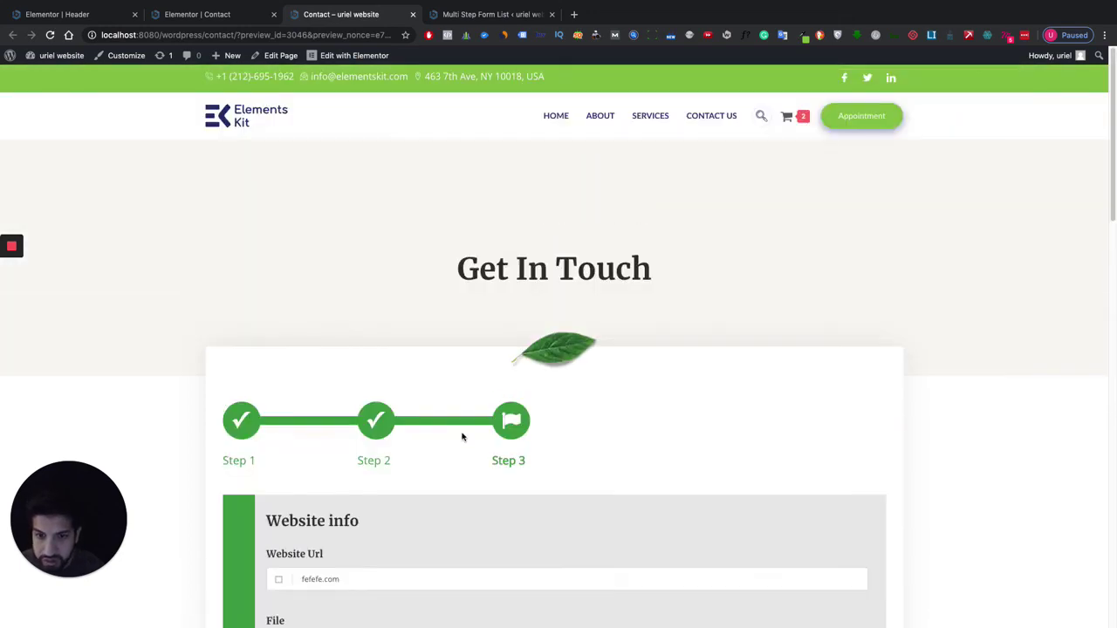
{"action": "scroll", "coordinate": [476, 431], "scroll_direction": "down", "scroll_amount": 10}
{"action": "scroll", "coordinate": [478, 435], "scroll_direction": "up", "scroll_amount": 10}
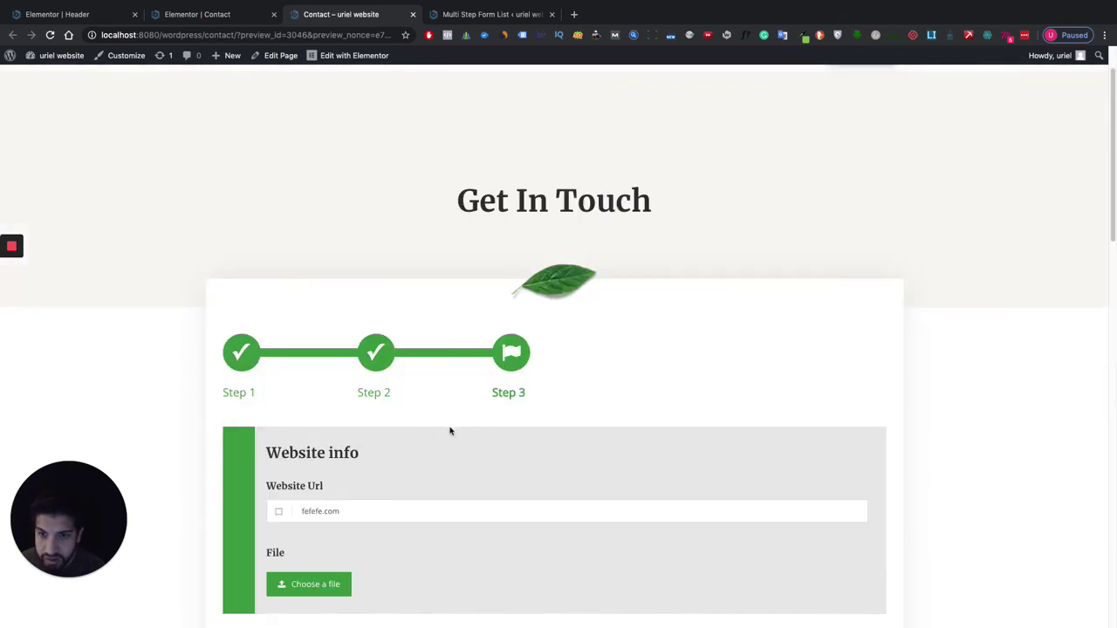
{"action": "scroll", "coordinate": [448, 427], "scroll_direction": "down", "scroll_amount": 6}
{"action": "scroll", "coordinate": [459, 422], "scroll_direction": "down", "scroll_amount": 6}
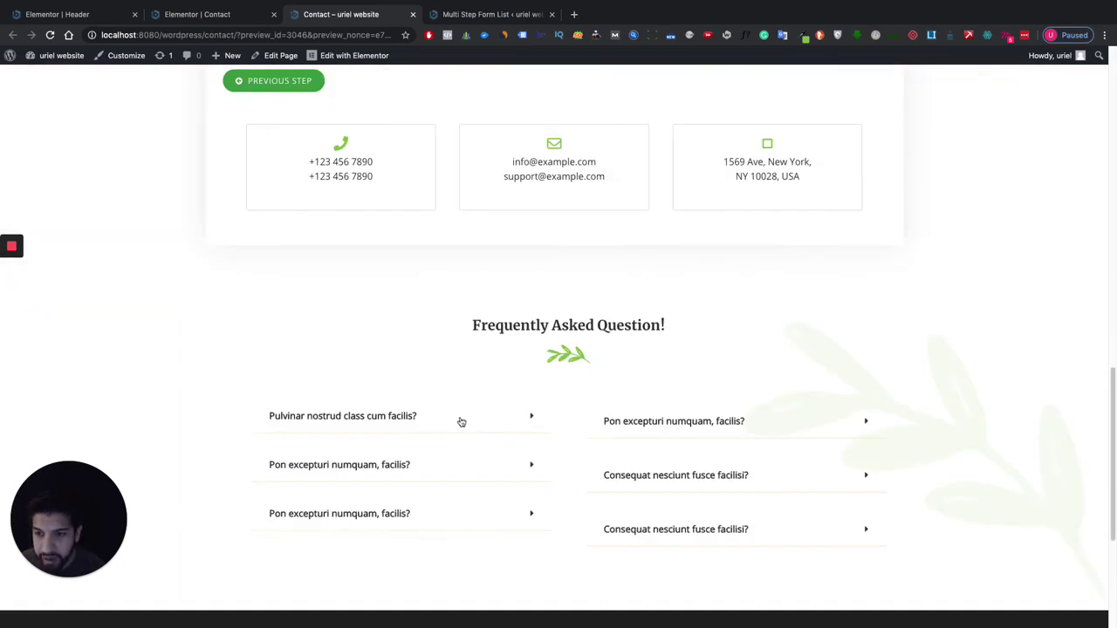
{"action": "scroll", "coordinate": [461, 416], "scroll_direction": "up", "scroll_amount": 10}
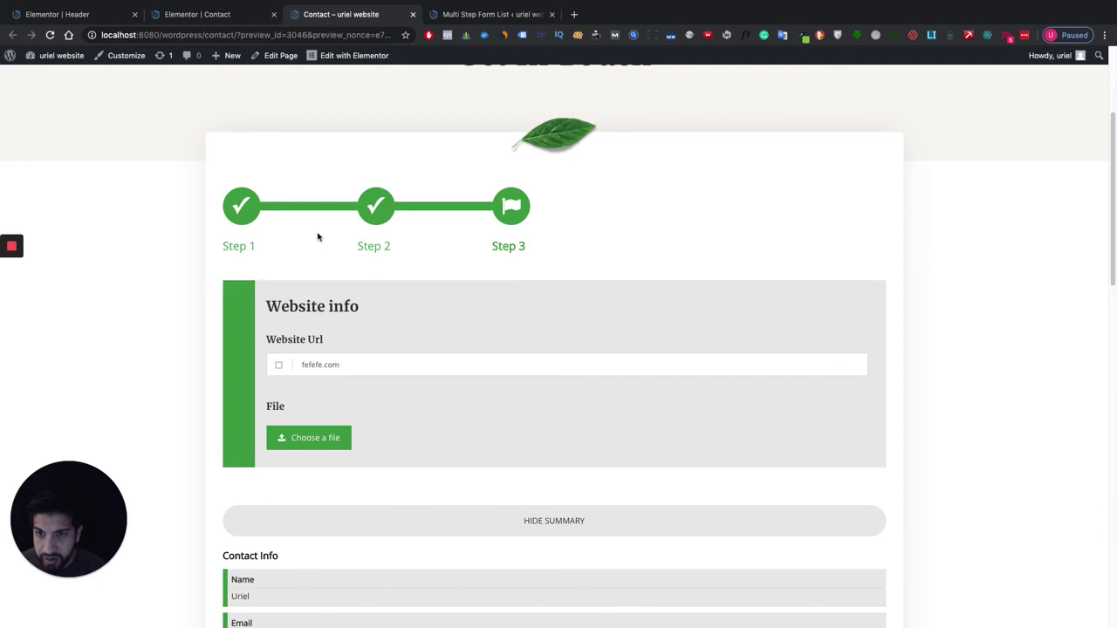
{"action": "scroll", "coordinate": [611, 407], "scroll_direction": "down", "scroll_amount": 7}
{"action": "scroll", "coordinate": [553, 474], "scroll_direction": "up", "scroll_amount": 5}
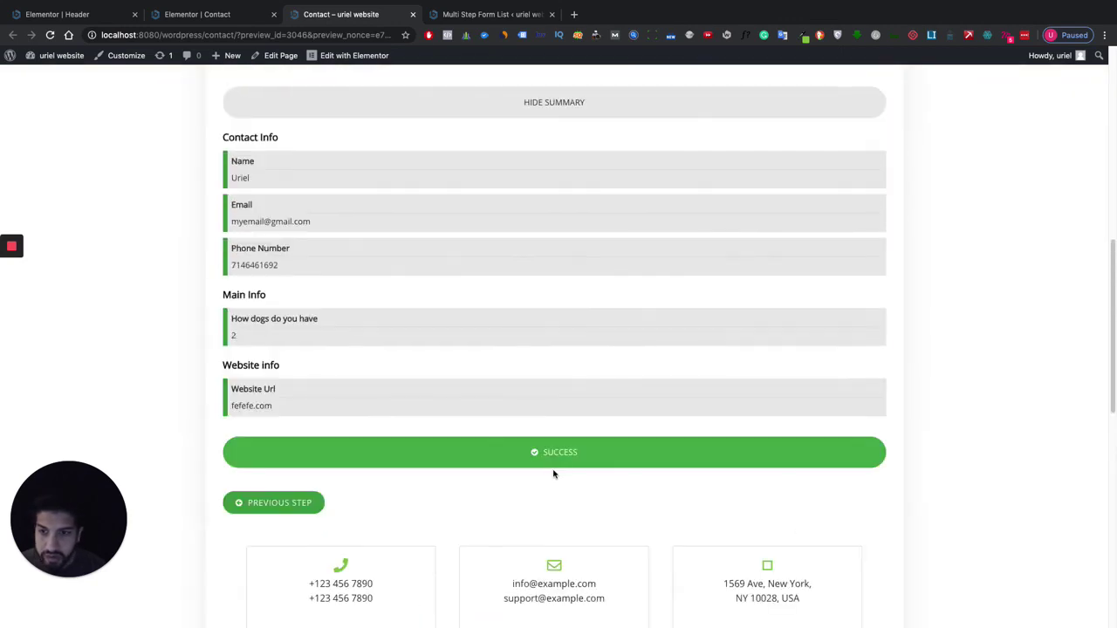
{"action": "scroll", "coordinate": [552, 471], "scroll_direction": "up", "scroll_amount": 5}
{"action": "key", "text": "super+r"}
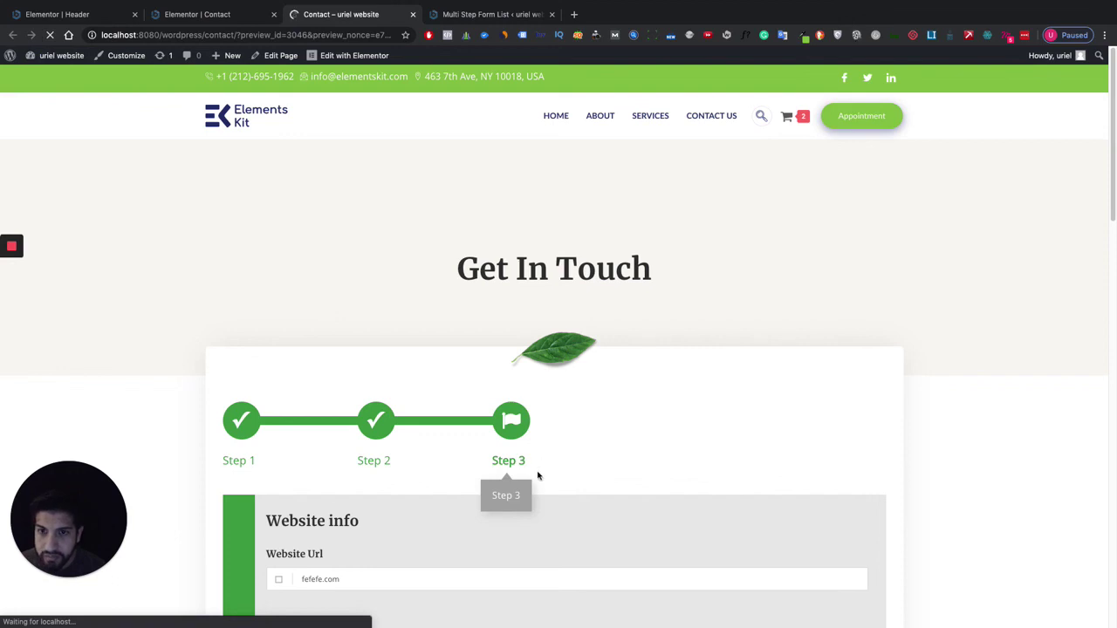
Scroll the reloaded Contact page to confirm the form is back at an empty Step 1.
{"action": "scroll", "coordinate": [563, 456], "scroll_direction": "down", "scroll_amount": 1}
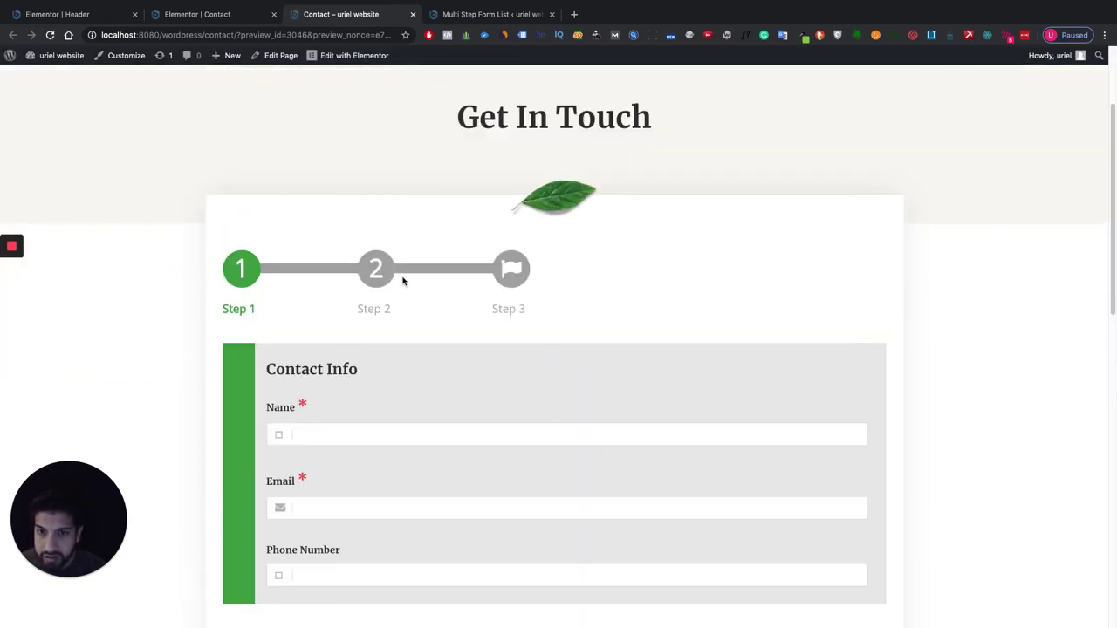
{"action": "scroll", "coordinate": [628, 391], "scroll_direction": "down", "scroll_amount": 5}
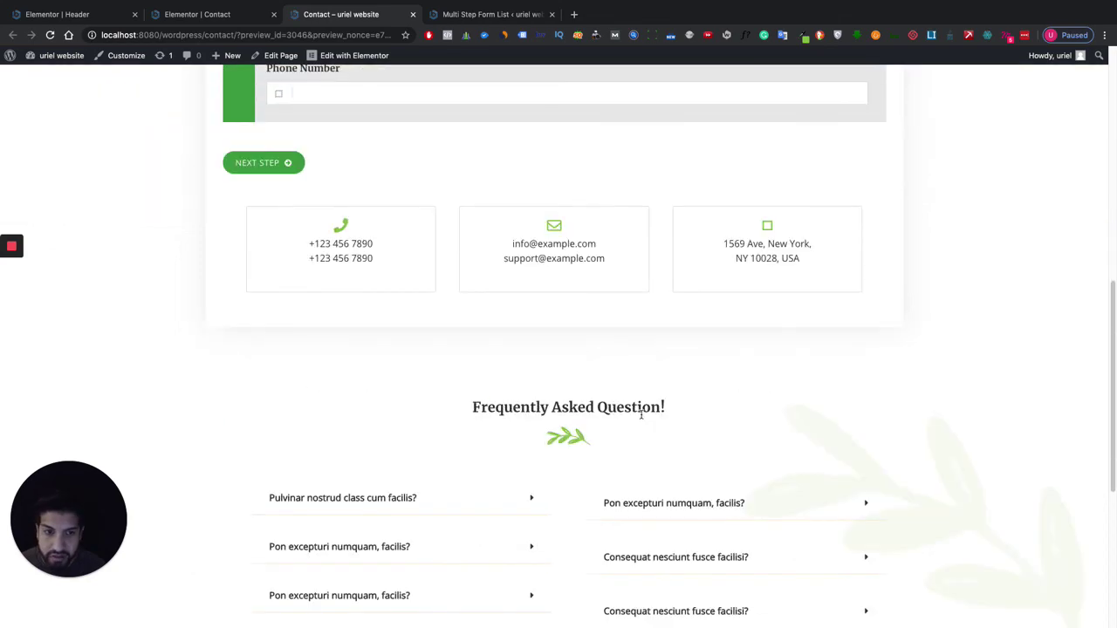
{"action": "scroll", "coordinate": [642, 416], "scroll_direction": "down", "scroll_amount": 4}
{"action": "scroll", "coordinate": [641, 412], "scroll_direction": "up", "scroll_amount": 6}
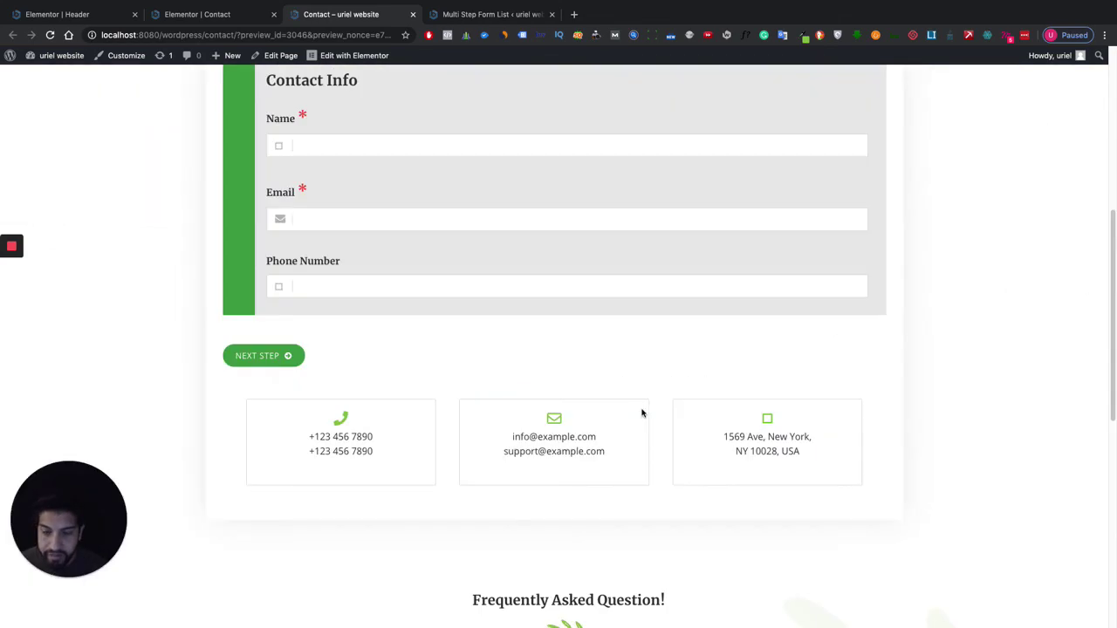
{"action": "scroll", "coordinate": [642, 413], "scroll_direction": "up", "scroll_amount": 5}
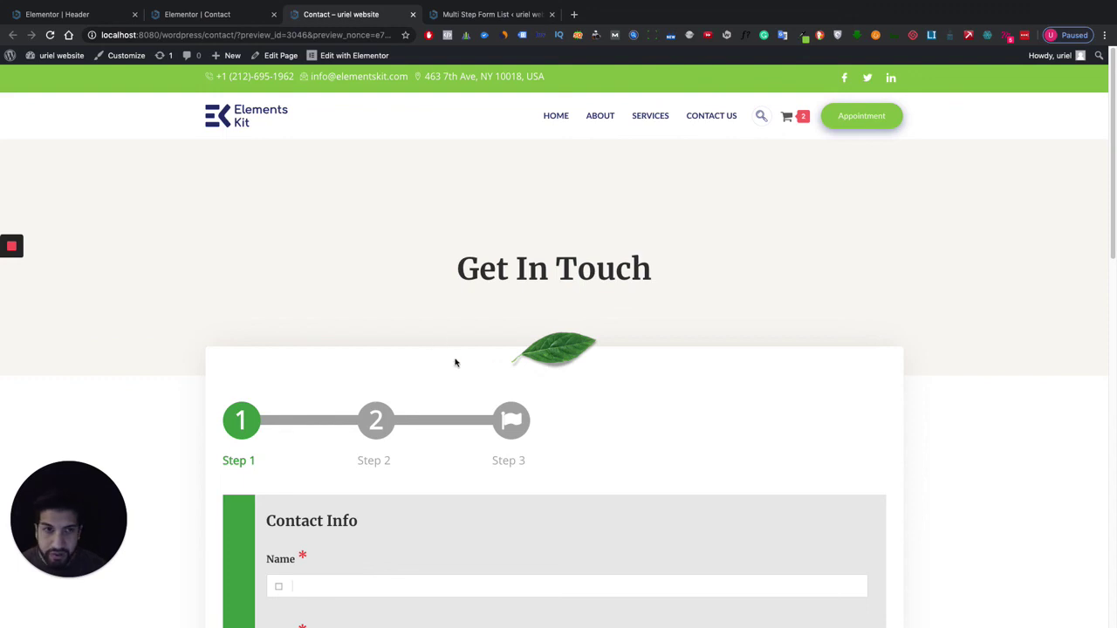